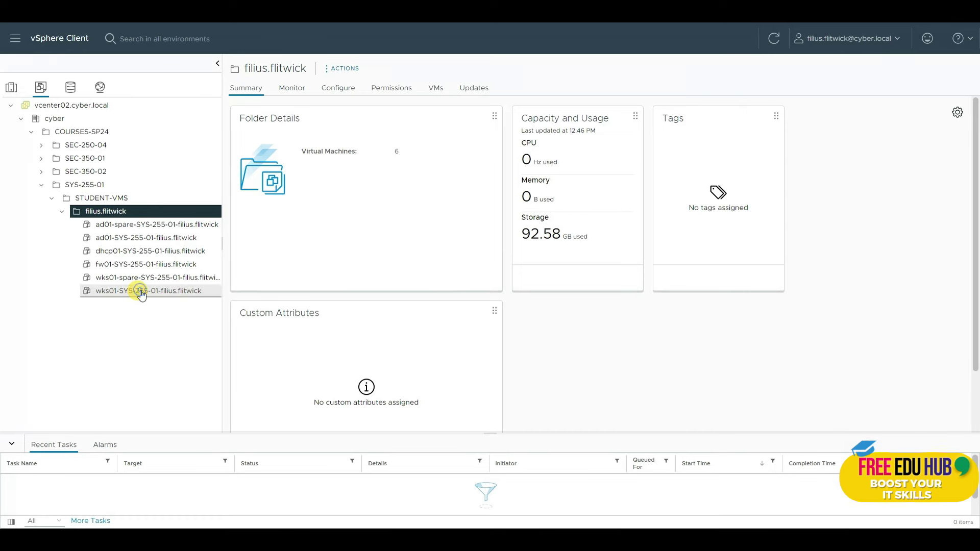
# Step: Take a snapshot of the wks01 VM with the description 'Fresh Copy'
pyautogui.click(142, 291)
pyautogui.rightClick(142, 291)
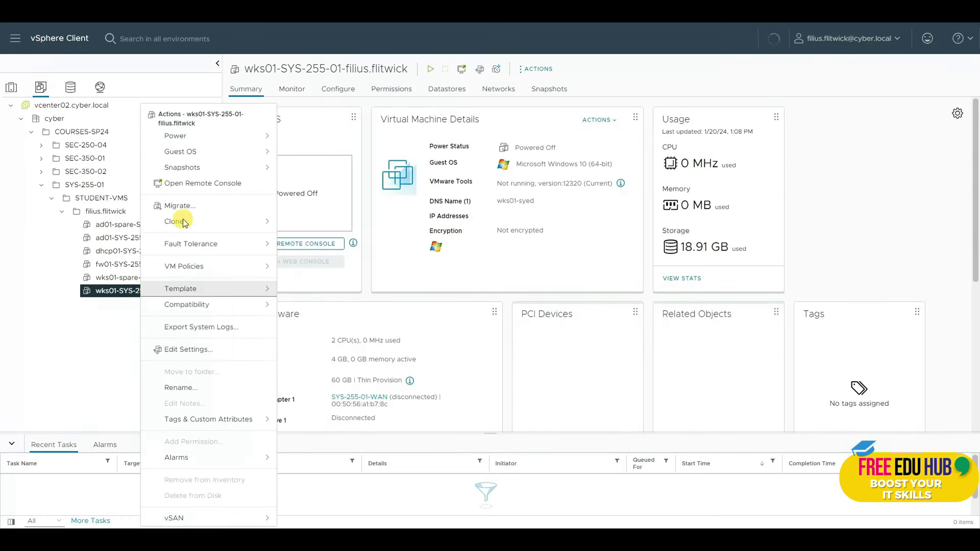
pyautogui.moveTo(201, 168)
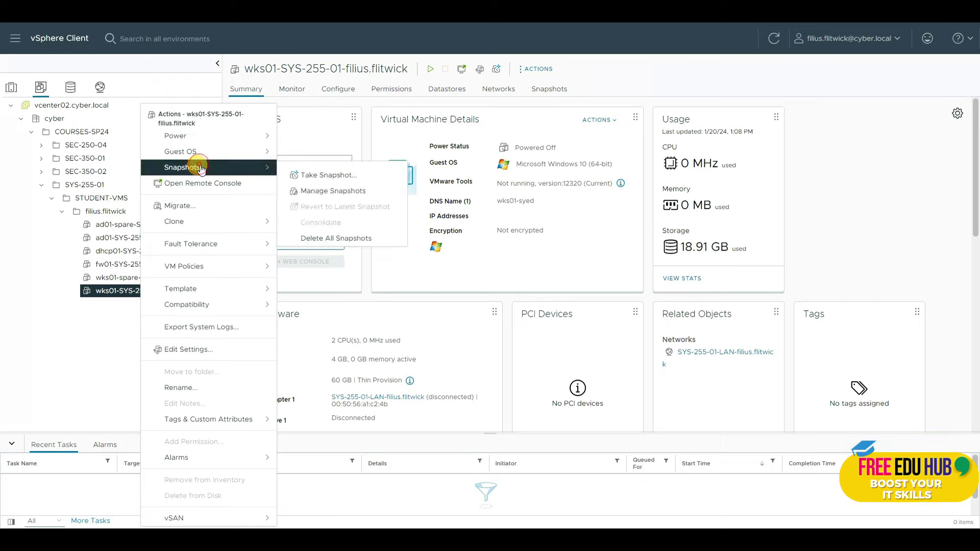
pyautogui.click(324, 175)
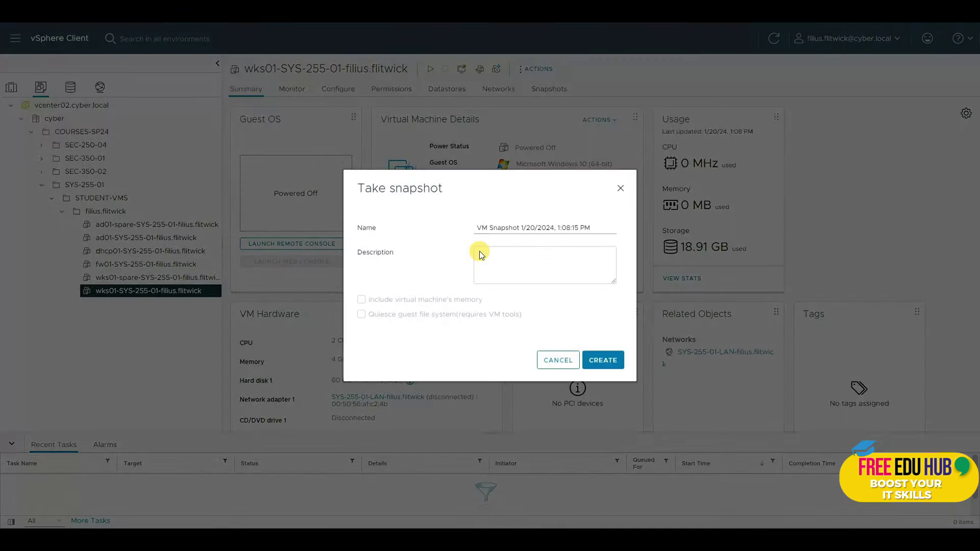
pyautogui.click(502, 261)
pyautogui.write('Fresh Copy')
pyautogui.click(603, 360)
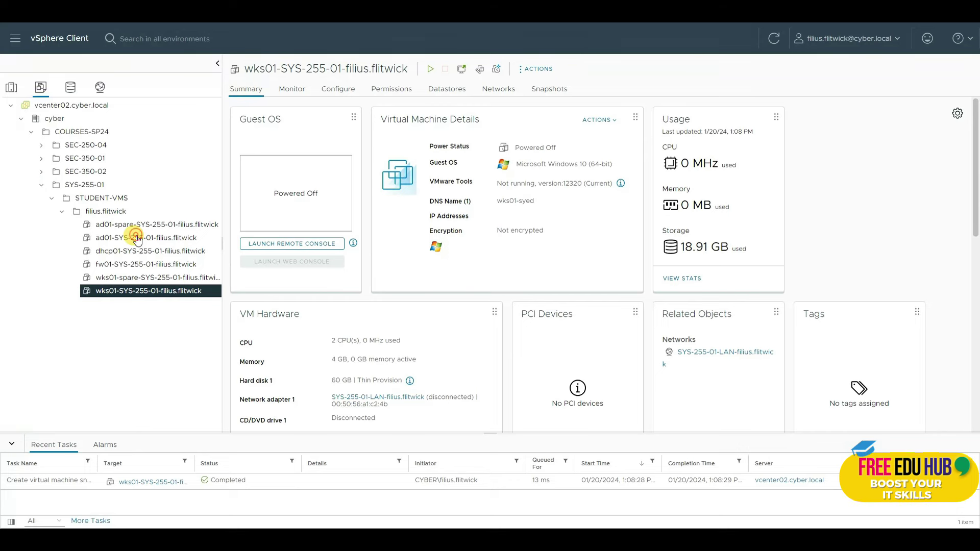
# Step: Take a snapshot of the ad01 VM described 'Before Domain Setup'
pyautogui.click(124, 238)
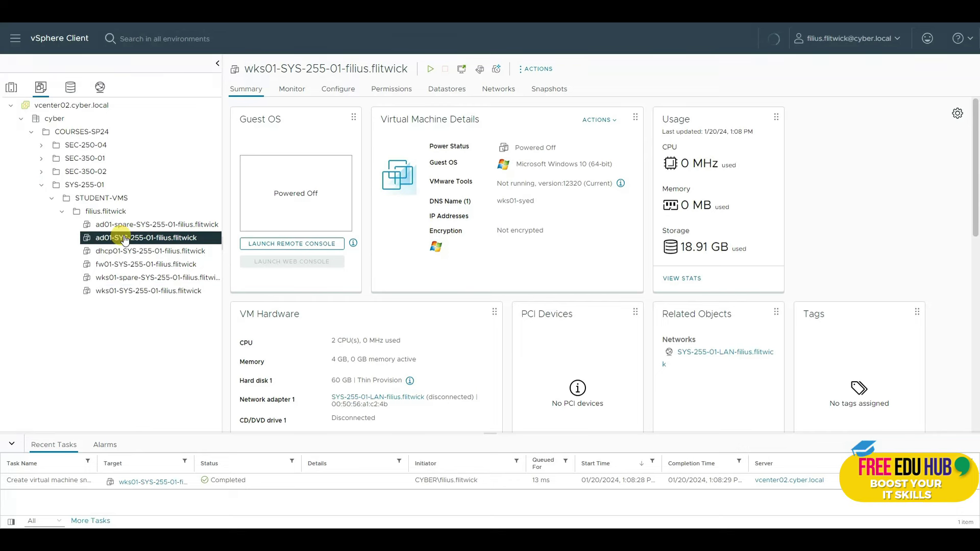
pyautogui.rightClick(124, 238)
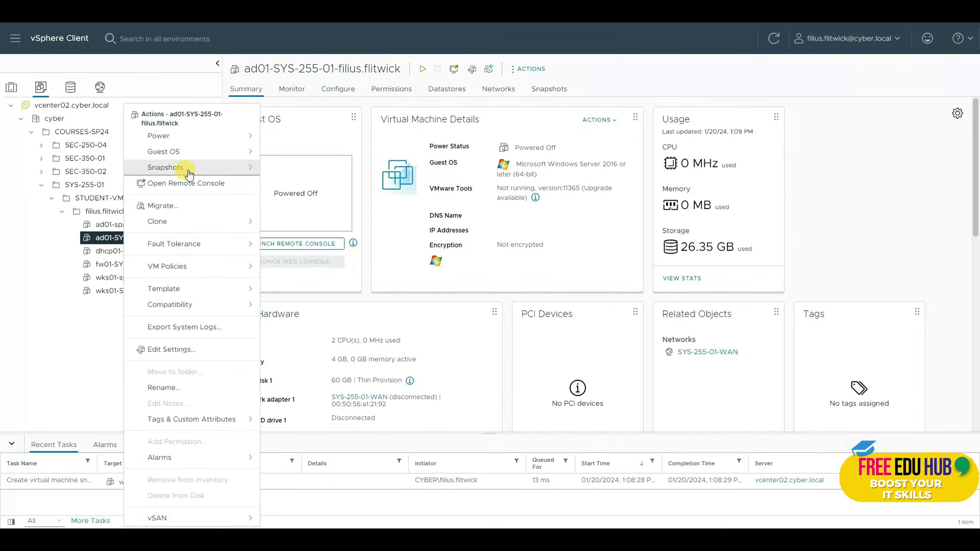
pyautogui.moveTo(245, 167)
pyautogui.click(323, 178)
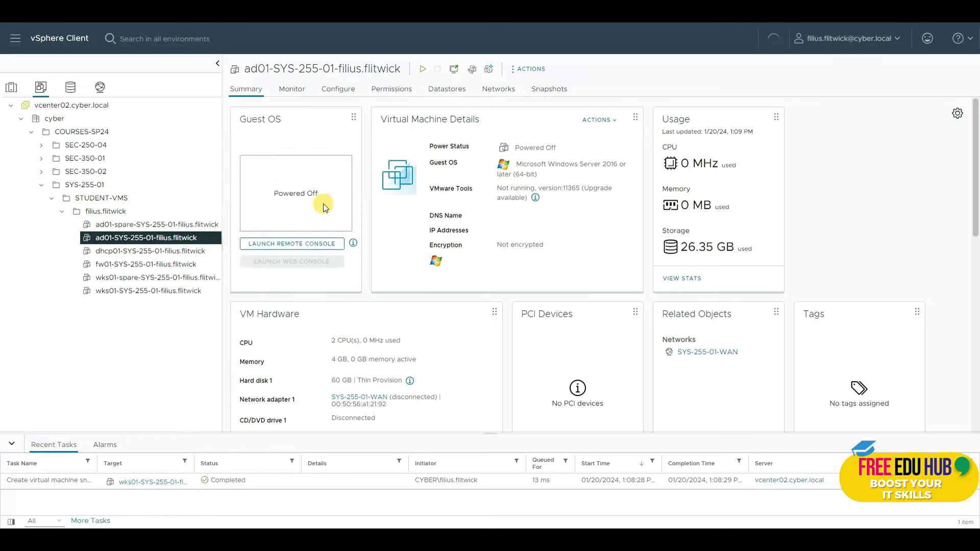
pyautogui.click(525, 264)
pyautogui.write('Before Dom')
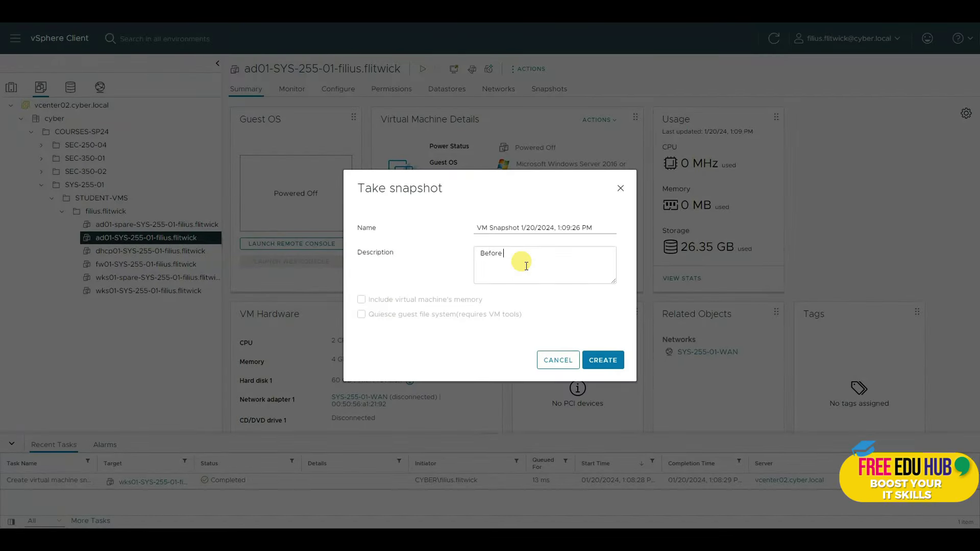
pyautogui.write('ain Setup')
pyautogui.click(602, 361)
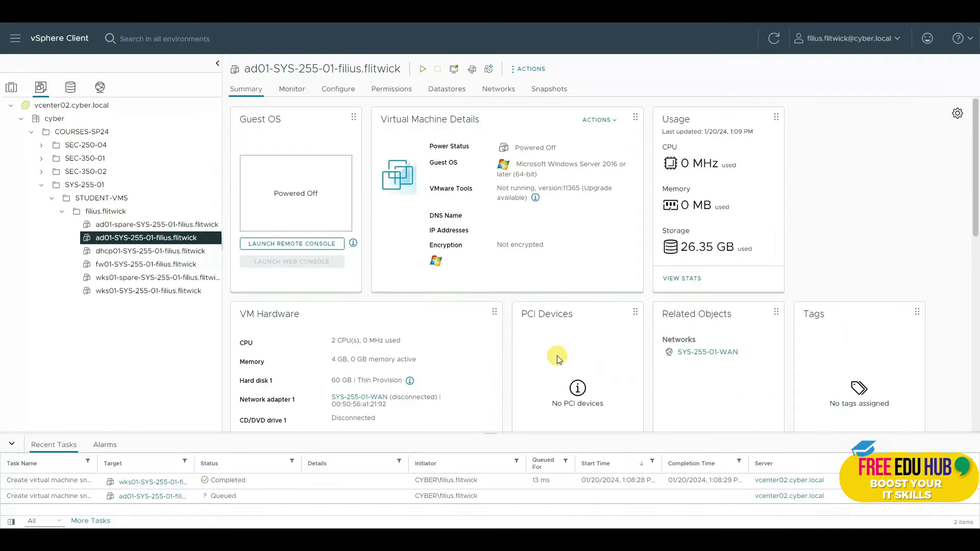
# Step: Review wks01's Manage Snapshots list showing only Fresh Copy, then reopen ad01's summary
pyautogui.click(153, 293)
pyautogui.rightClick(153, 293)
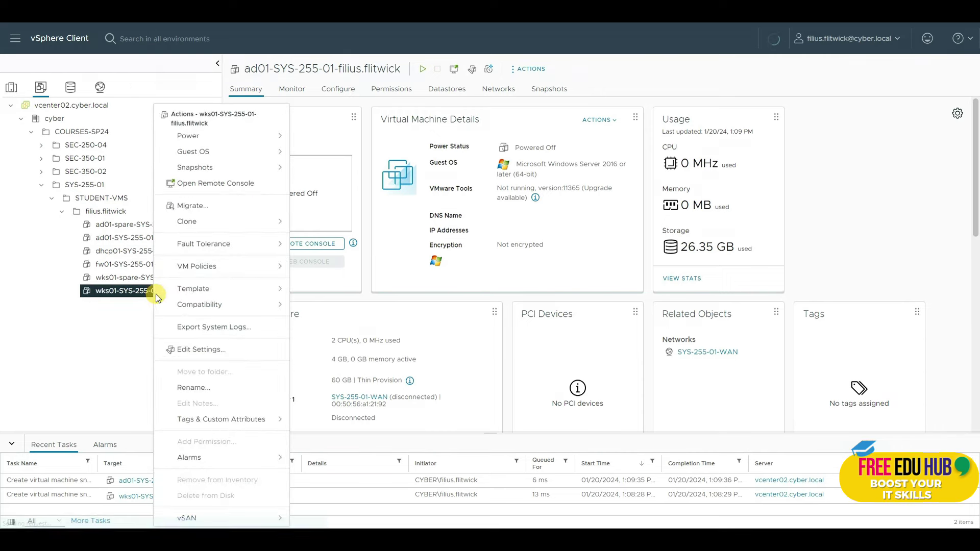
pyautogui.click(238, 168)
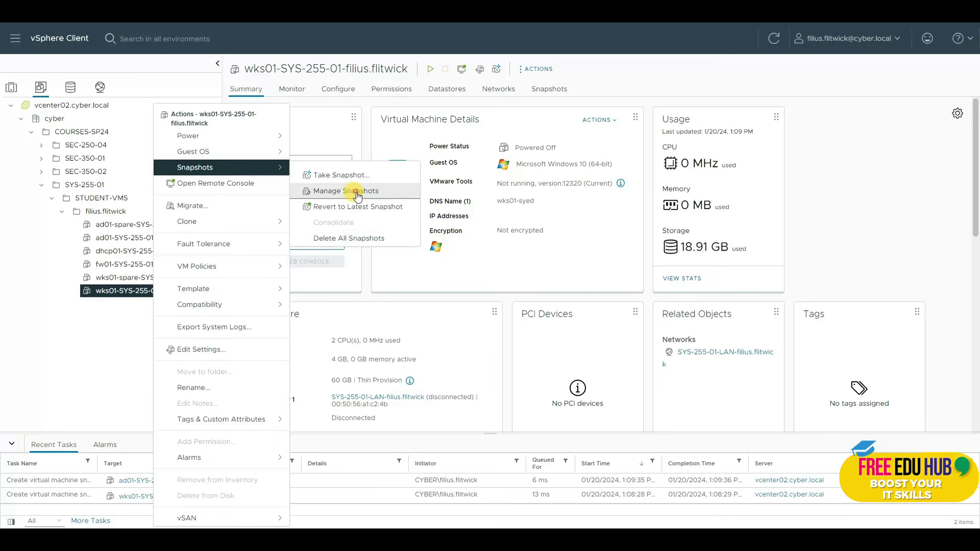
pyautogui.click(356, 192)
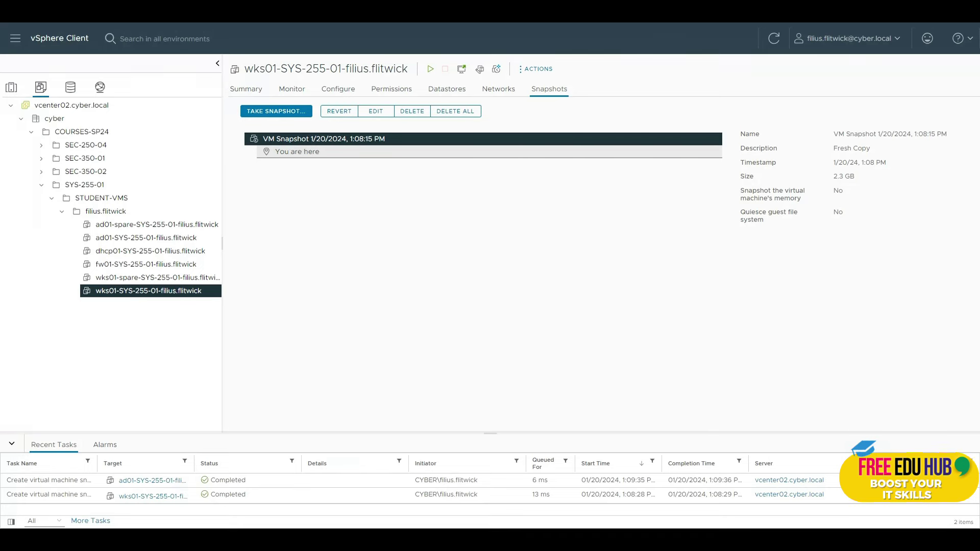
pyautogui.click(146, 237)
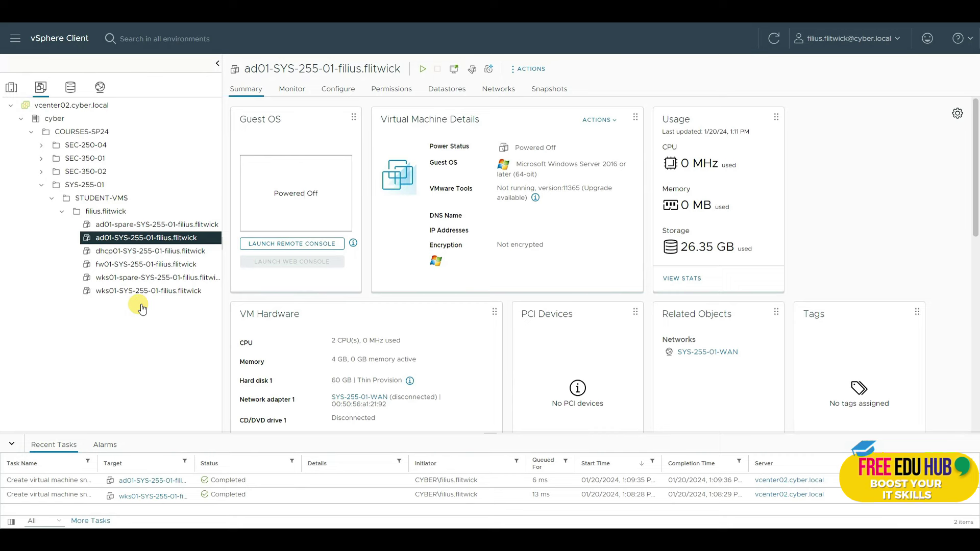
# Step: Power on wks01 from its summary toolbar, then reselect the ad01 VM
pyautogui.click(118, 292)
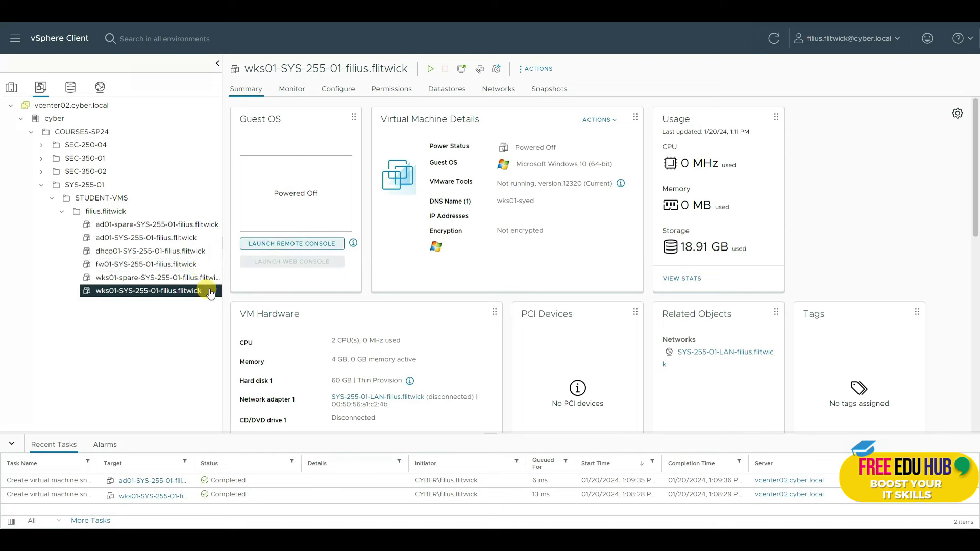
pyautogui.click(431, 69)
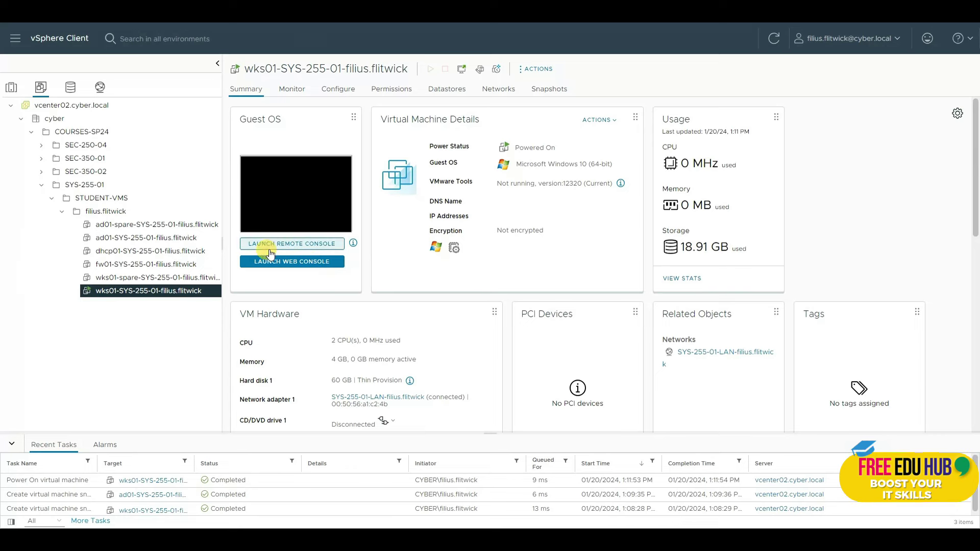
pyautogui.click(148, 241)
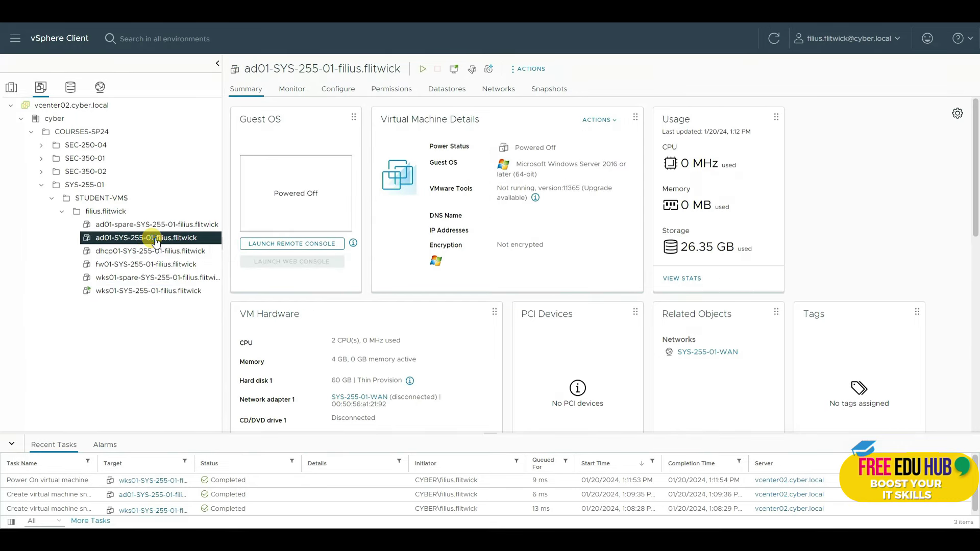
# Step: Switch ad01's Network adapter 1 from the WAN to SYS-255-01-LAN-filius.flitwick in Edit Settings
pyautogui.rightClick(156, 241)
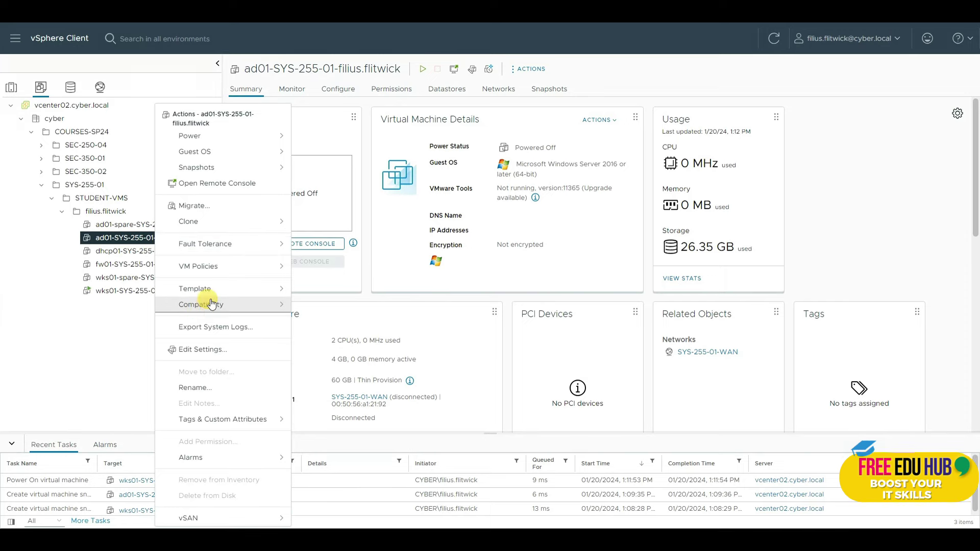
pyautogui.click(206, 350)
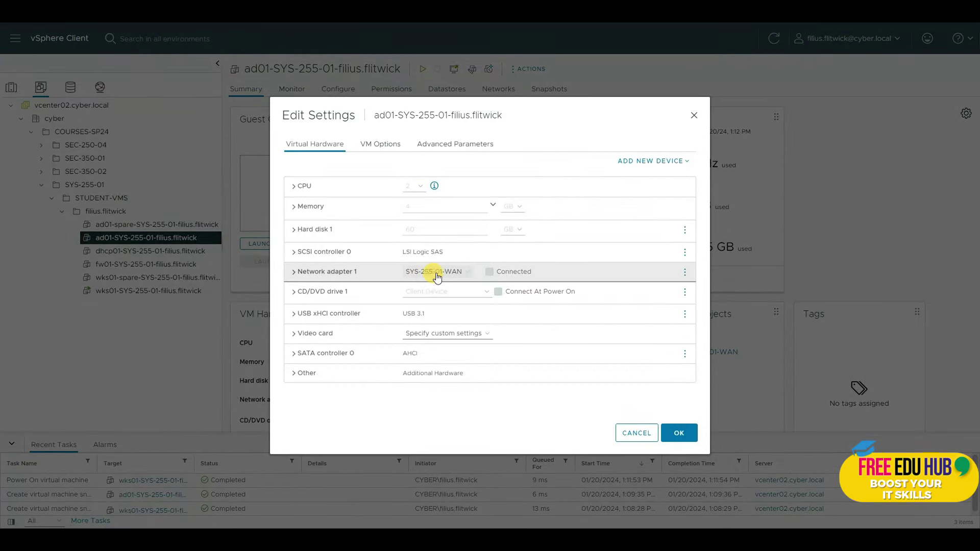
pyautogui.click(467, 274)
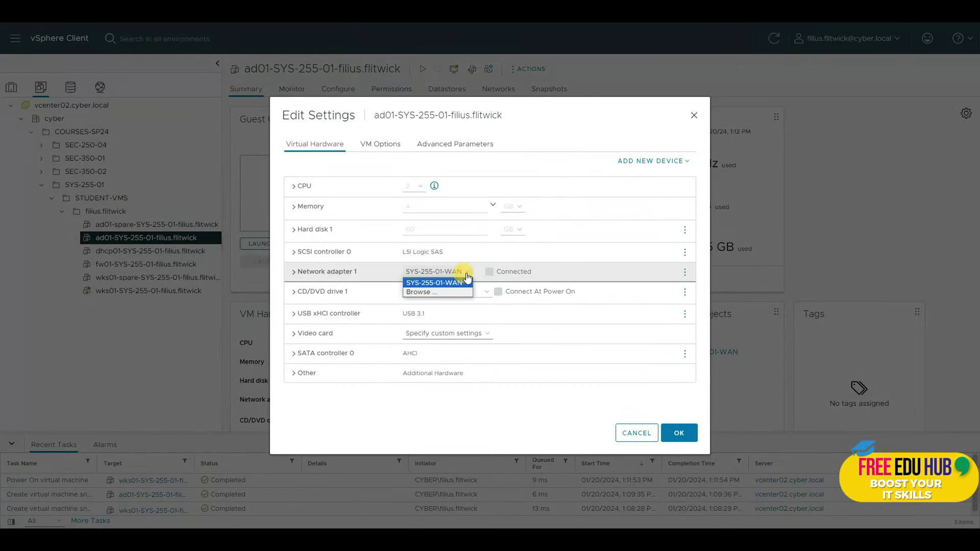
pyautogui.click(426, 293)
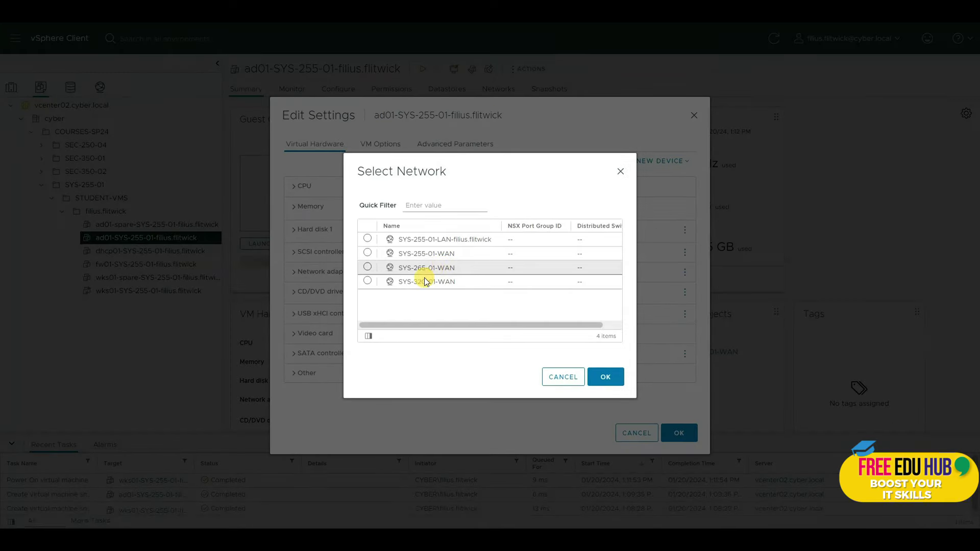
pyautogui.click(366, 238)
pyautogui.click(603, 377)
pyautogui.click(679, 431)
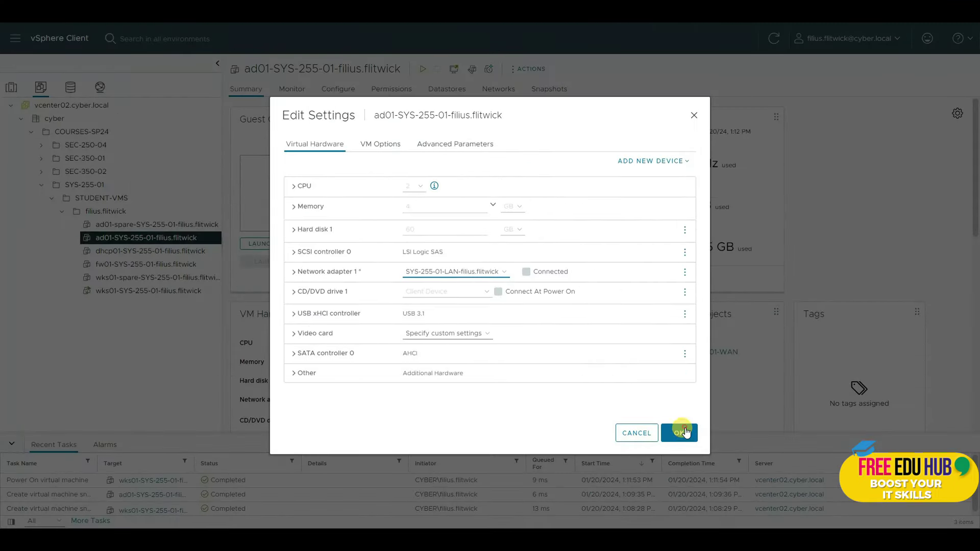
pyautogui.click(163, 241)
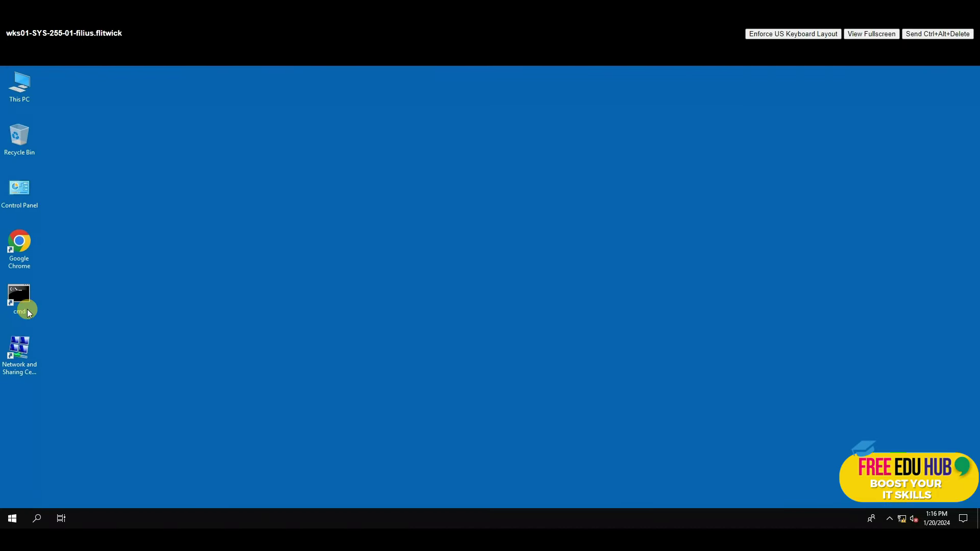
# Step: Launch Chrome on wks01 and try loading the Google address
pyautogui.doubleClick(26, 247)
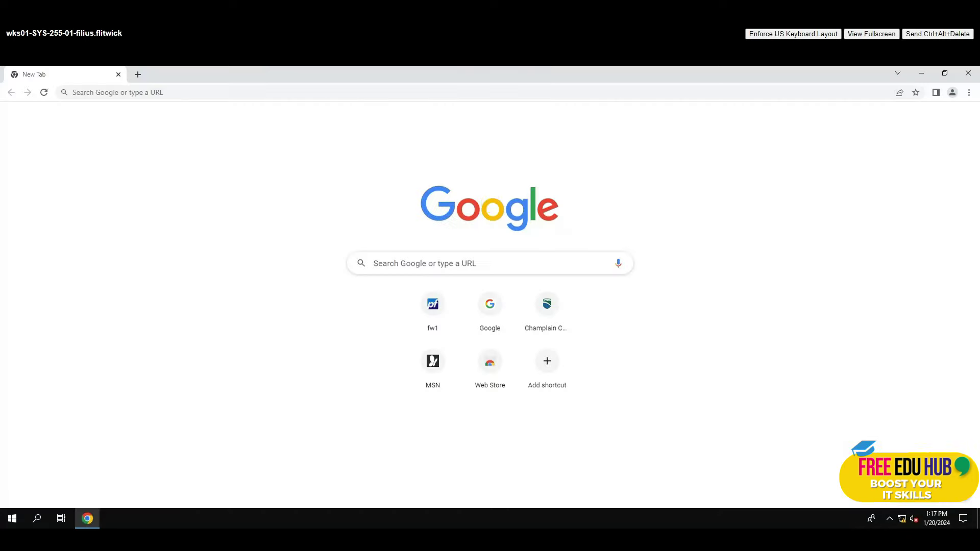
pyautogui.click(119, 92)
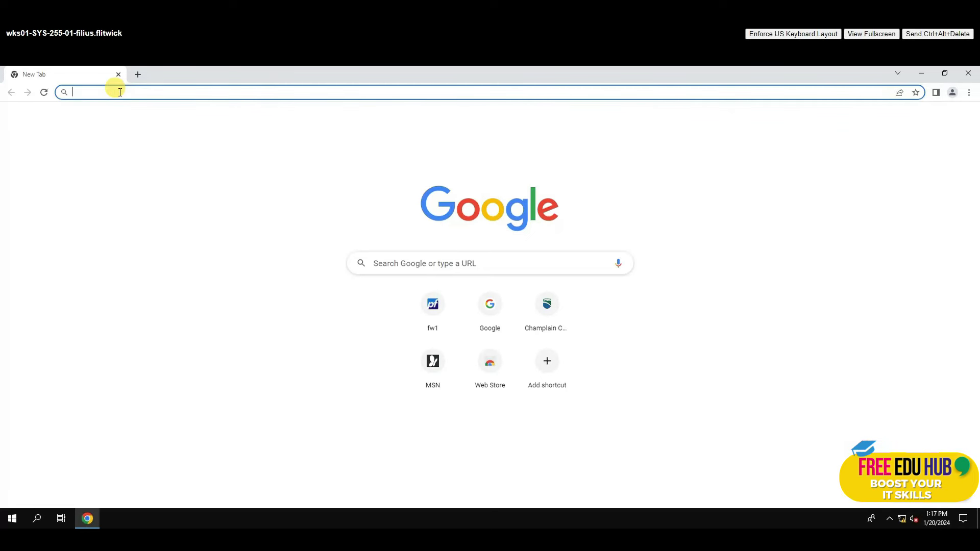
pyautogui.write('www,')
pyautogui.write('google.com')
pyautogui.press('Return')
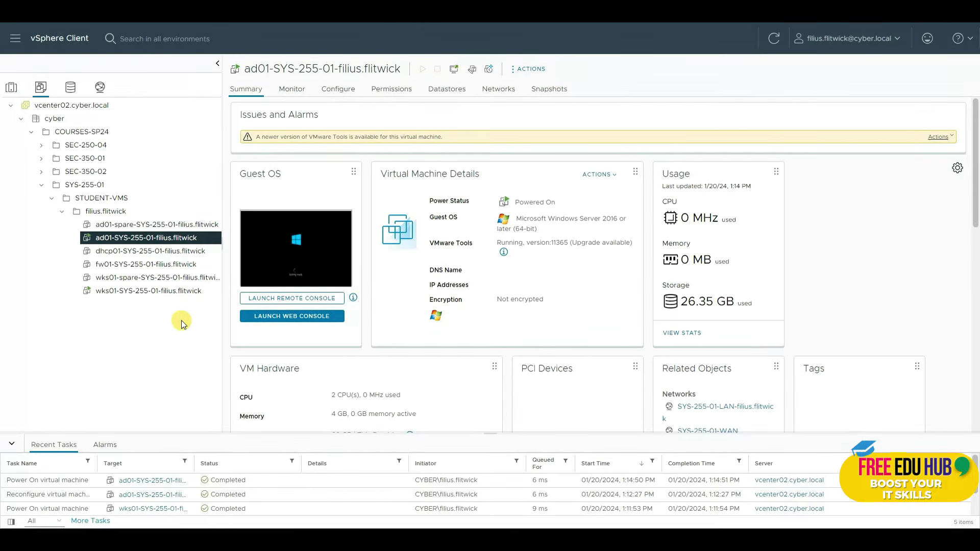
# Step: Select fw01 and power it on from the toolbar
pyautogui.click(144, 265)
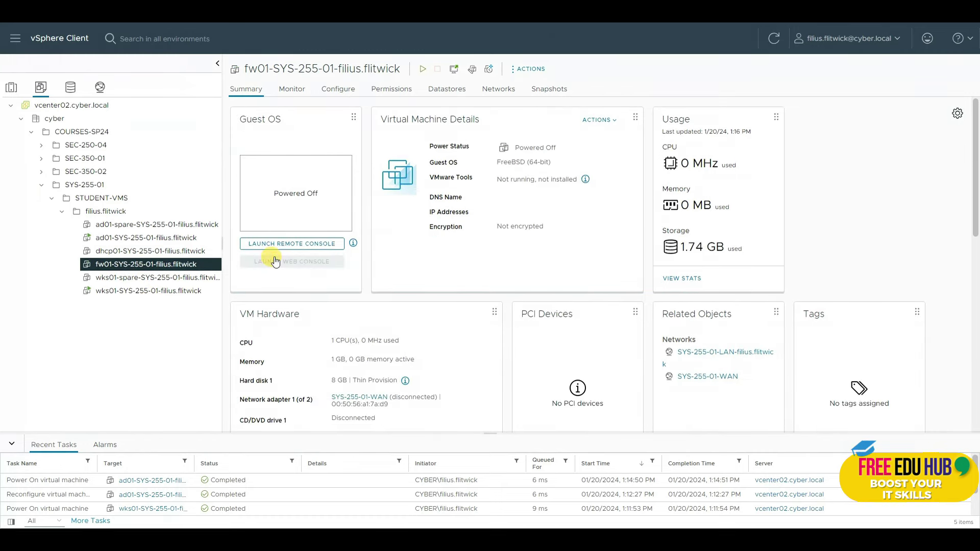
pyautogui.click(423, 71)
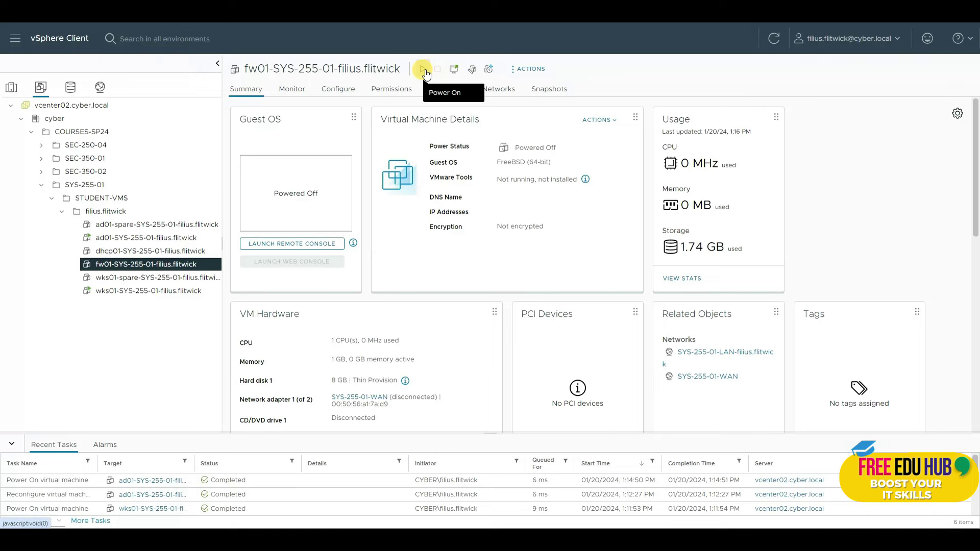
pyautogui.click(424, 72)
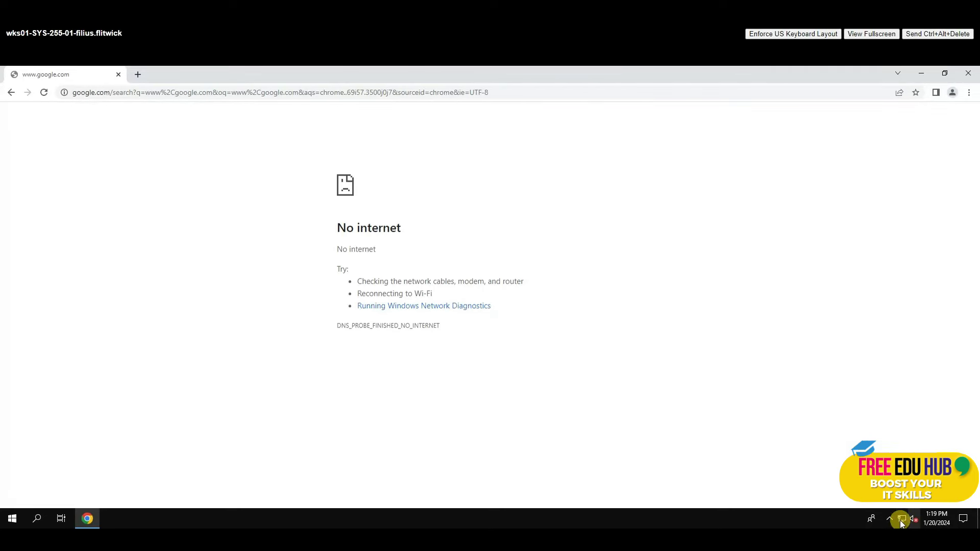
# Step: Retry Google in wks01's Chrome, then load champlain.edu from the 'cha' suggestion
pyautogui.moveTo(901, 518)
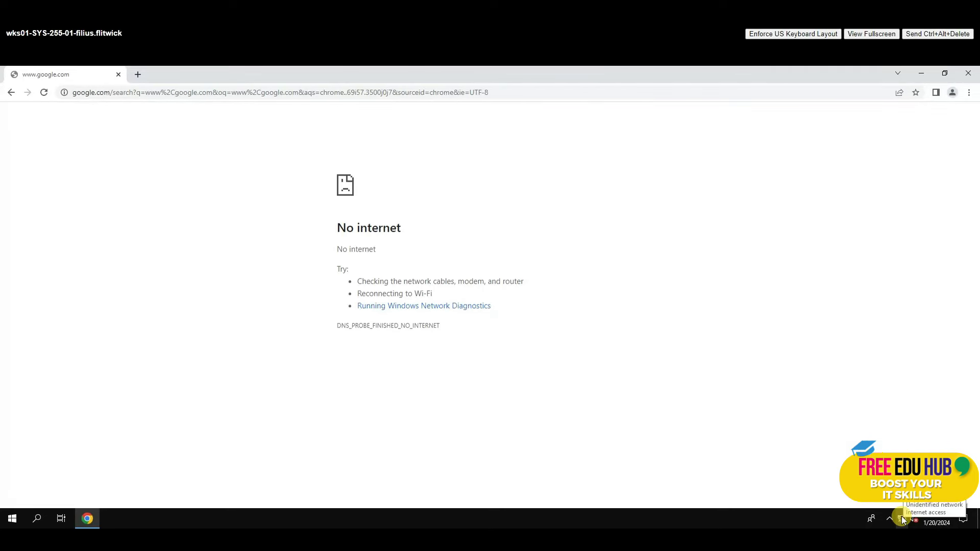
pyautogui.click(44, 92)
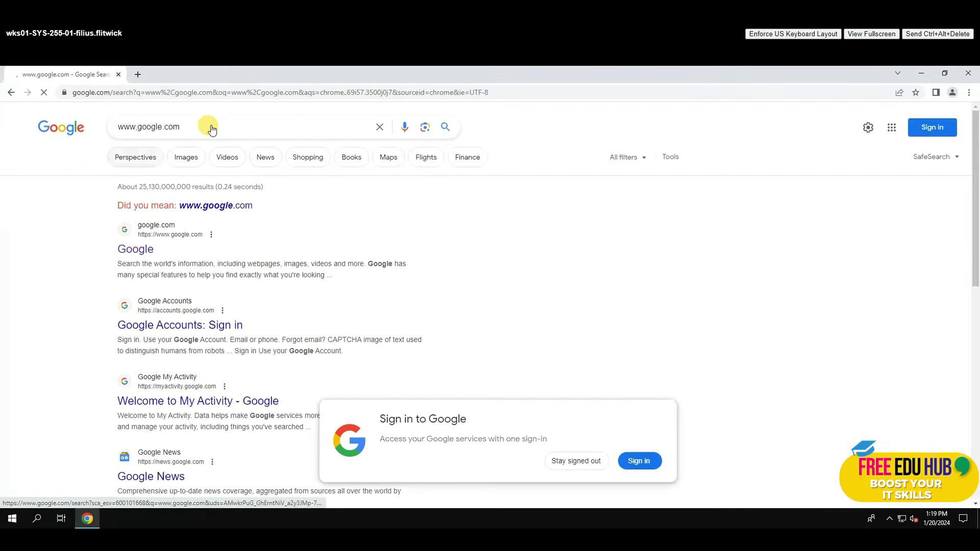
pyautogui.click(131, 92)
pyautogui.write('cha')
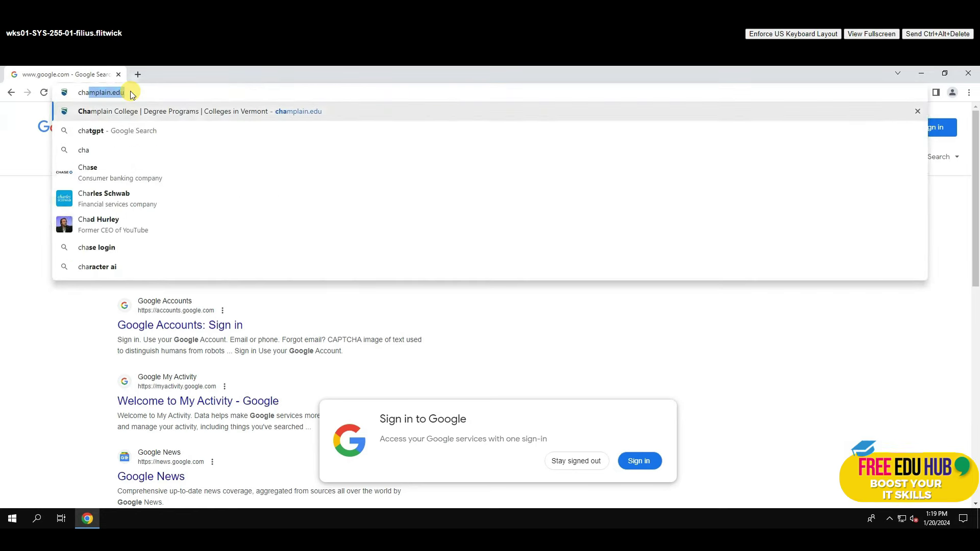
pyautogui.press('Return')
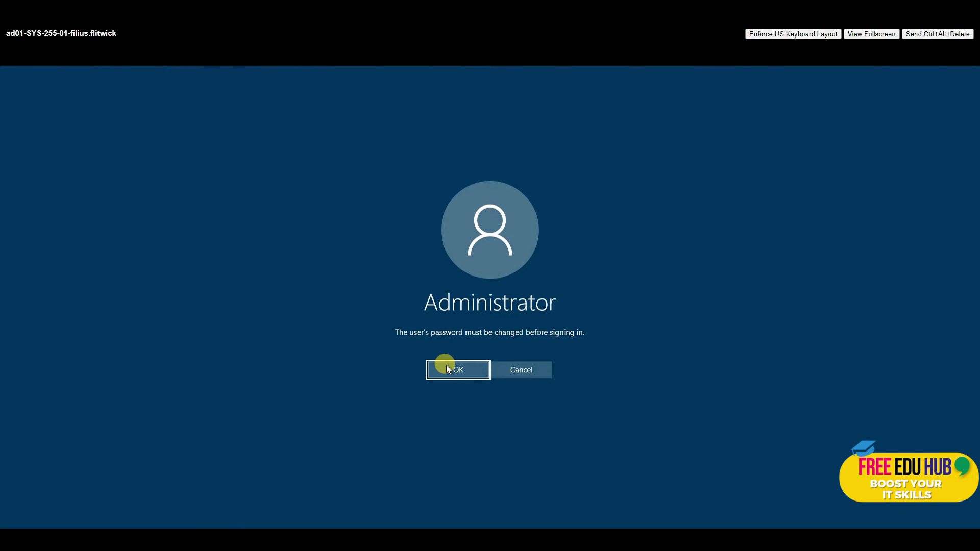
# Step: Enter and confirm a new Administrator password on ad01, then continue signing in
pyautogui.click(446, 366)
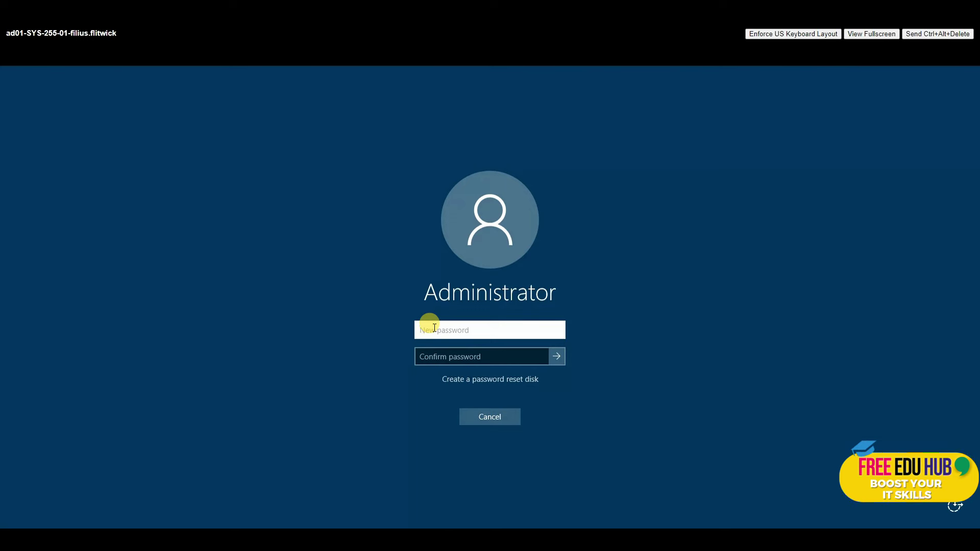
pyautogui.press('capslock')
pyautogui.write('************')
pyautogui.press('Tab')
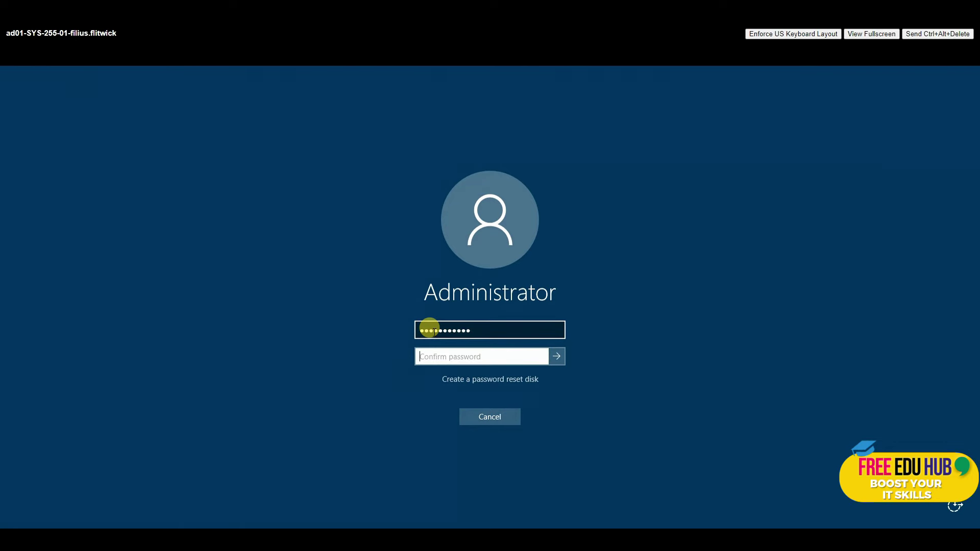
pyautogui.write('**********')
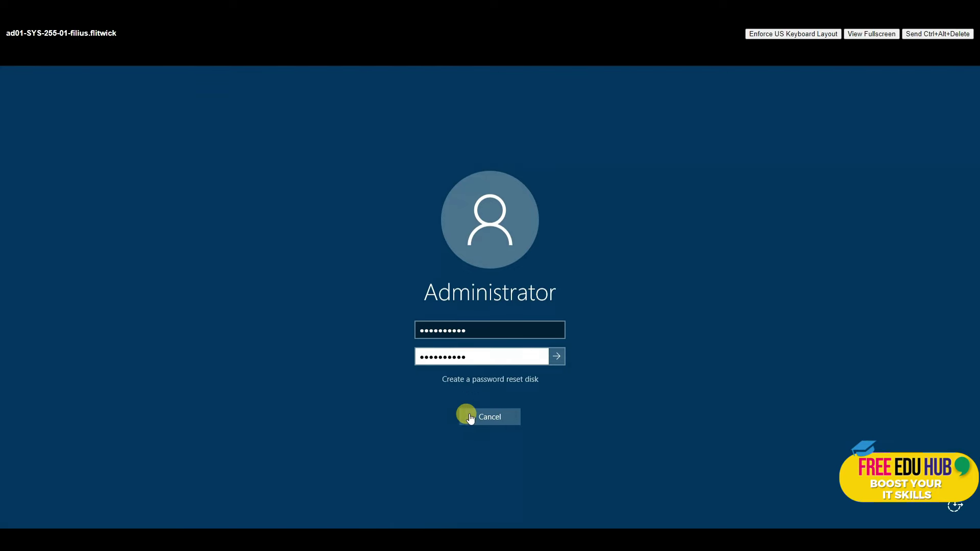
pyautogui.click(557, 358)
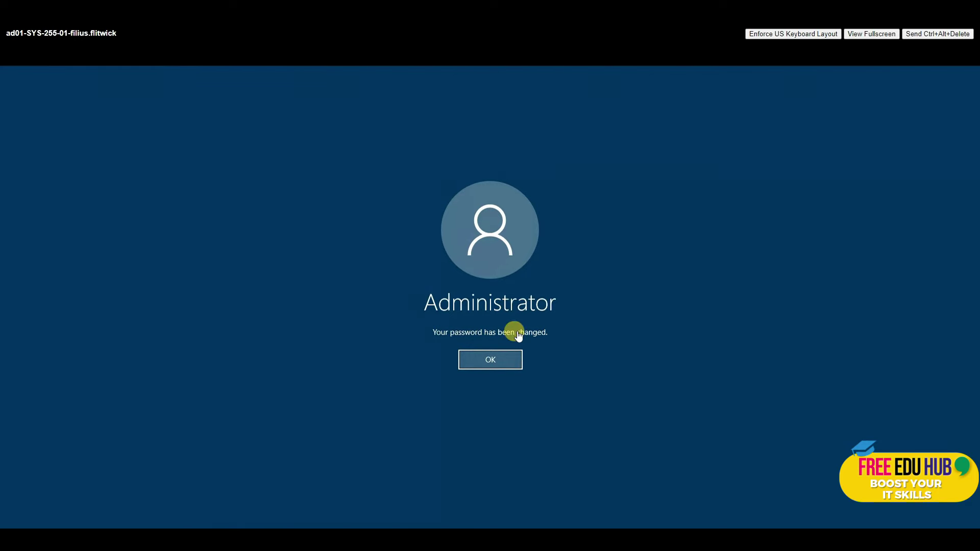
pyautogui.click(498, 363)
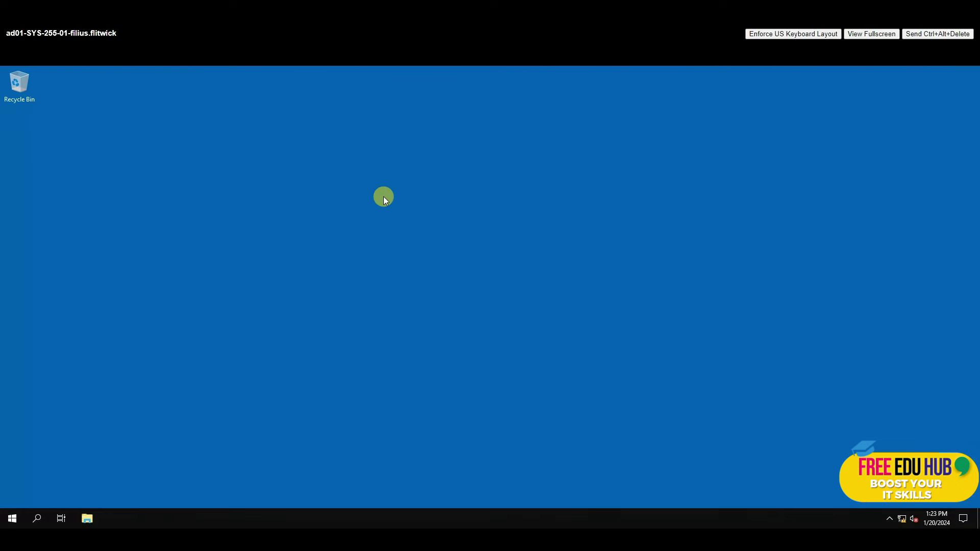
# Step: Tick Computer and Control Panel in Themes > Desktop icon settings, then close Settings
pyautogui.rightClick(343, 209)
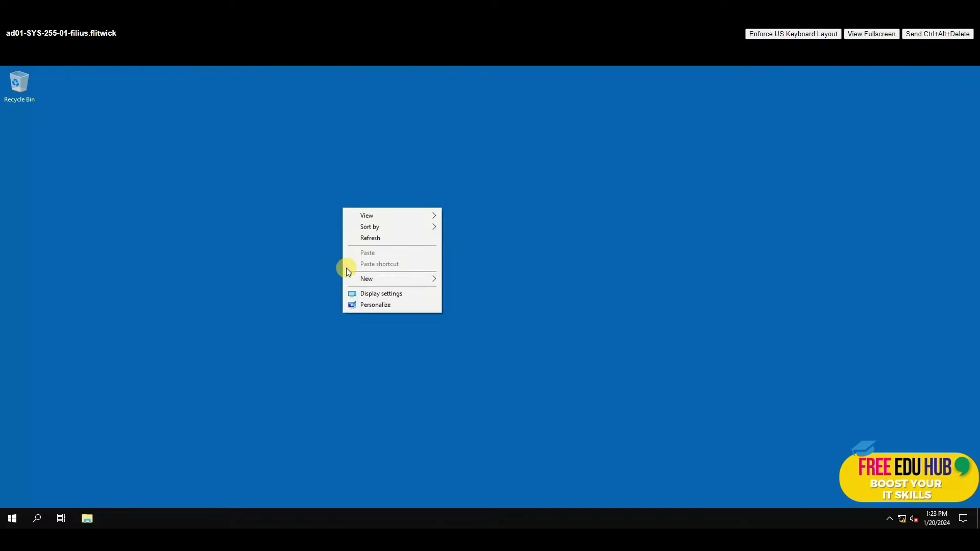
pyautogui.click(375, 304)
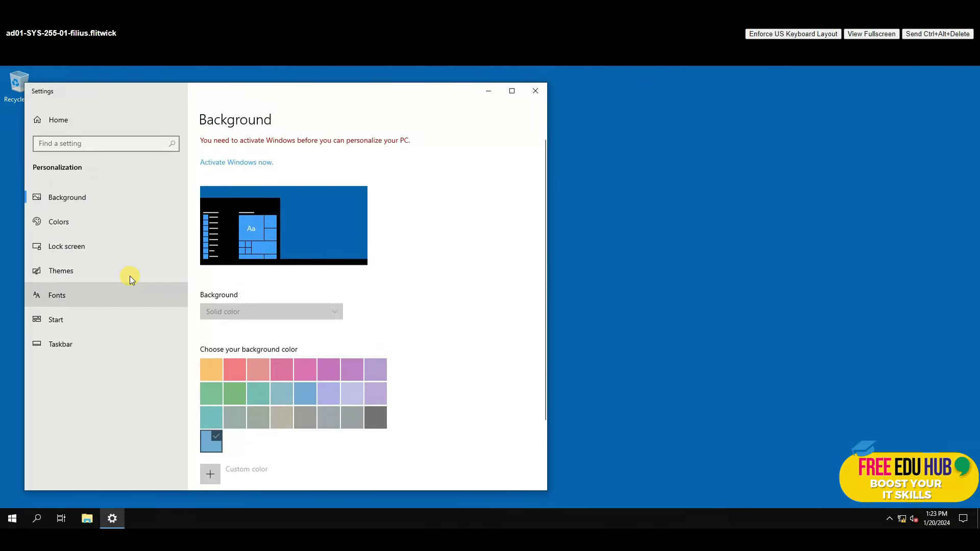
pyautogui.click(61, 274)
pyautogui.scroll(-3, 357, 322)
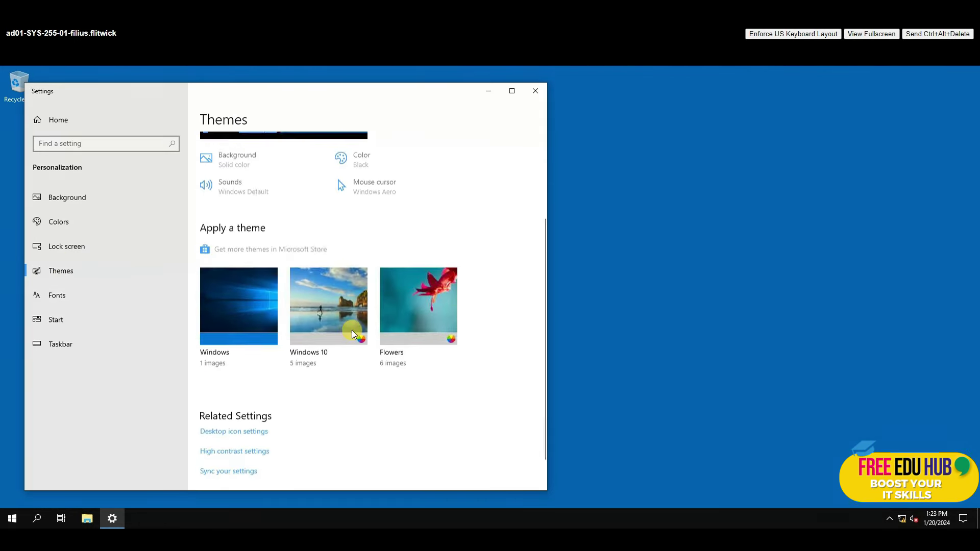
pyautogui.scroll(-1, 351, 333)
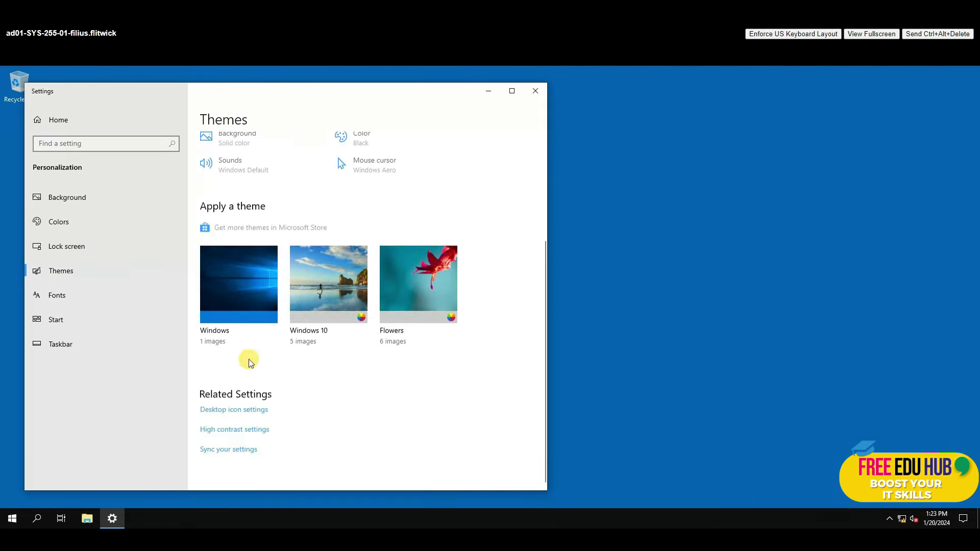
pyautogui.click(214, 411)
pyautogui.click(80, 169)
pyautogui.click(158, 179)
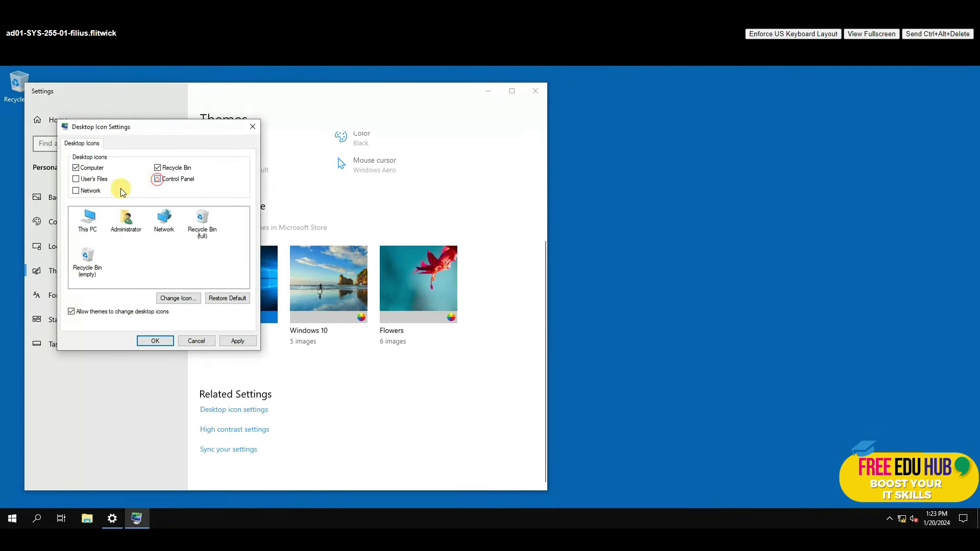
pyautogui.click(139, 344)
pyautogui.click(532, 93)
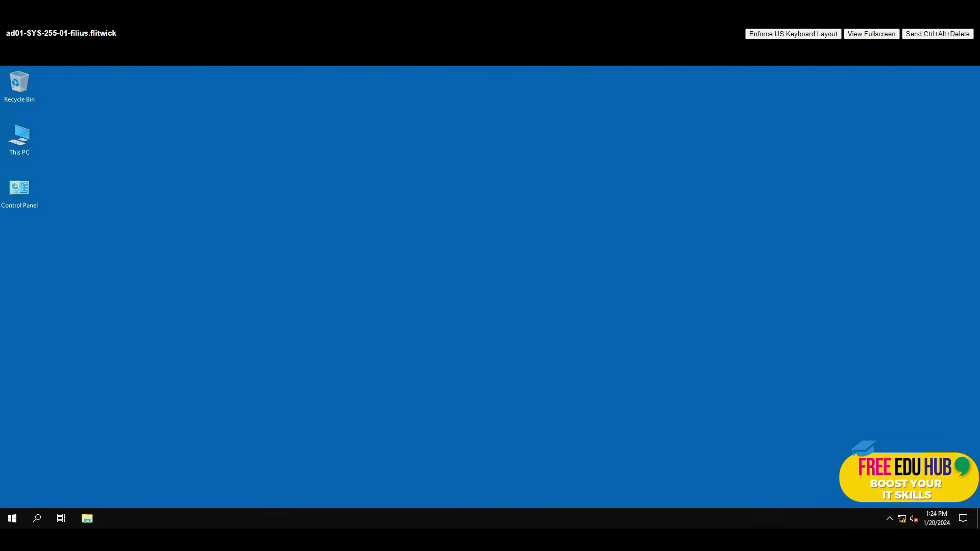
# Step: Open Control Panel and list all its items as large icons
pyautogui.click(20, 189)
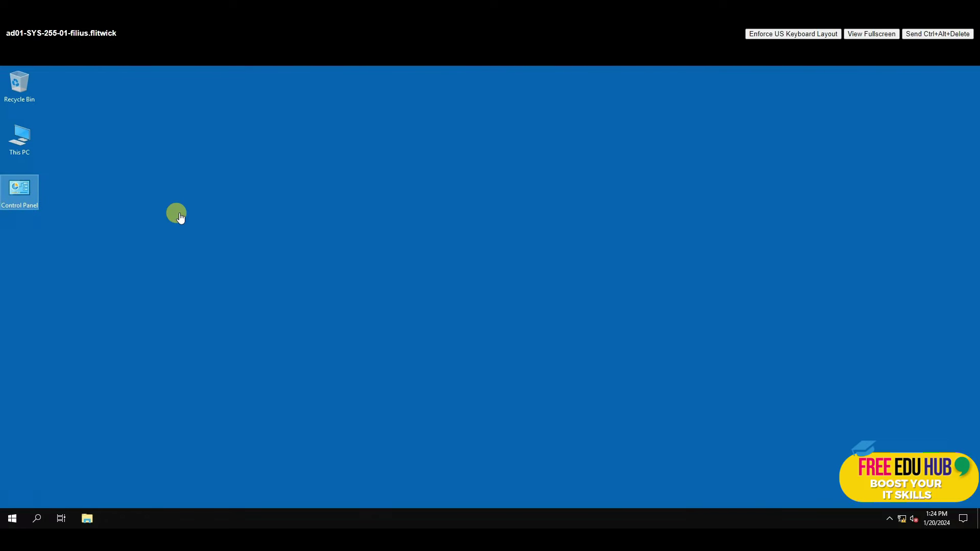
pyautogui.doubleClick(31, 185)
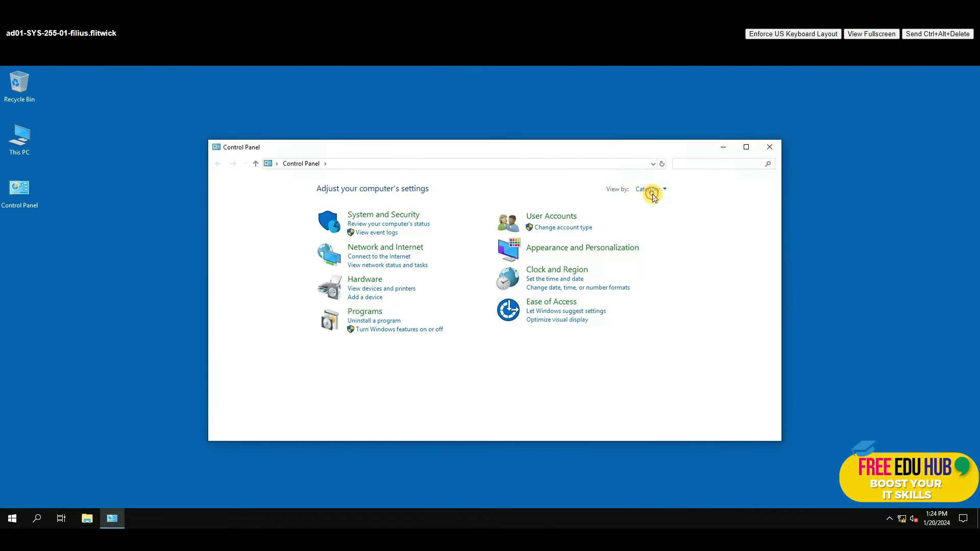
pyautogui.click(648, 189)
pyautogui.press('Return')
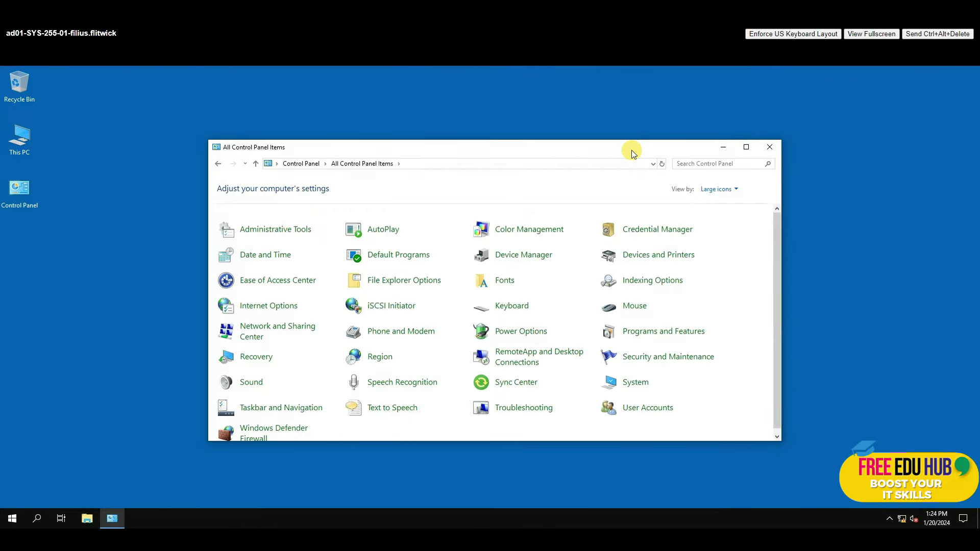
# Step: Create desktop shortcuts for Administrative Tools and Network and Sharing Center, then close Control Panel
pyautogui.rightClick(277, 230)
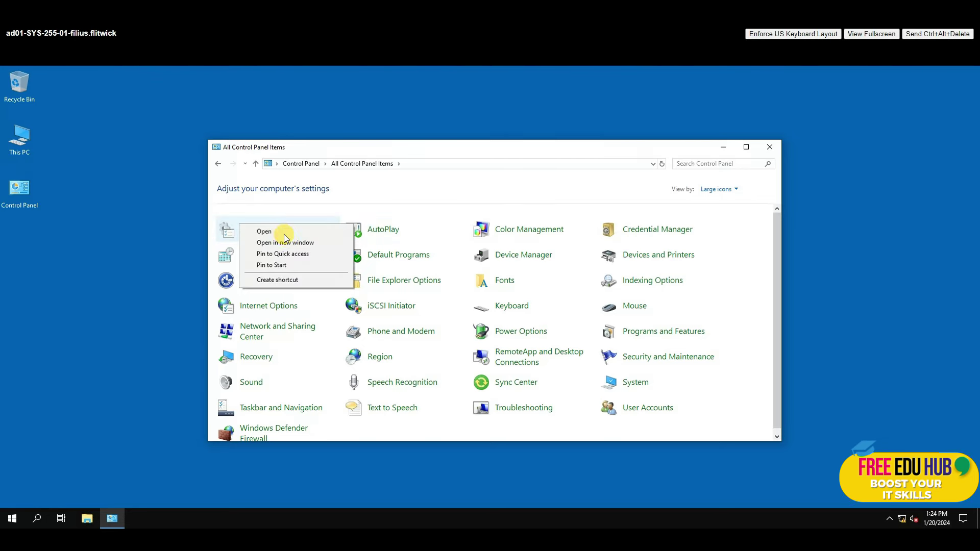
pyautogui.click(277, 280)
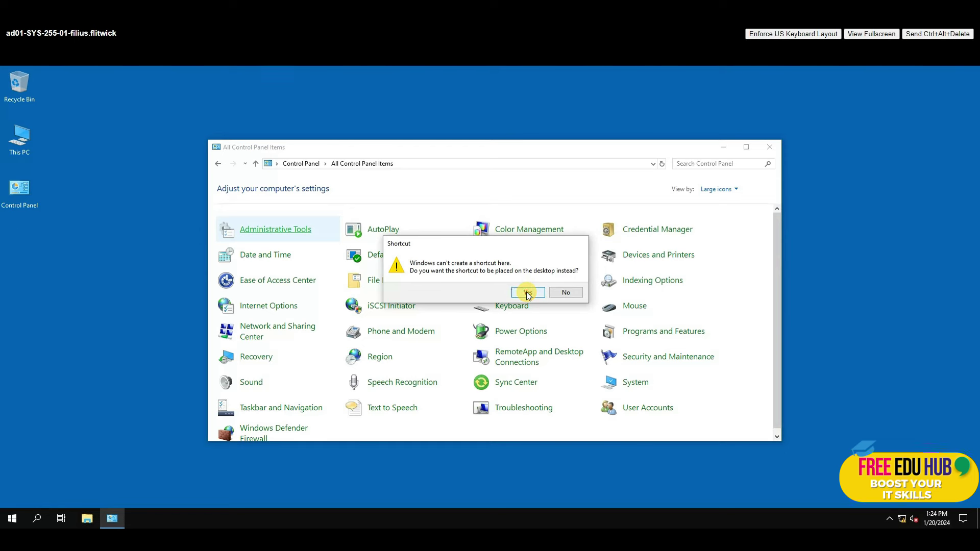
pyautogui.click(528, 294)
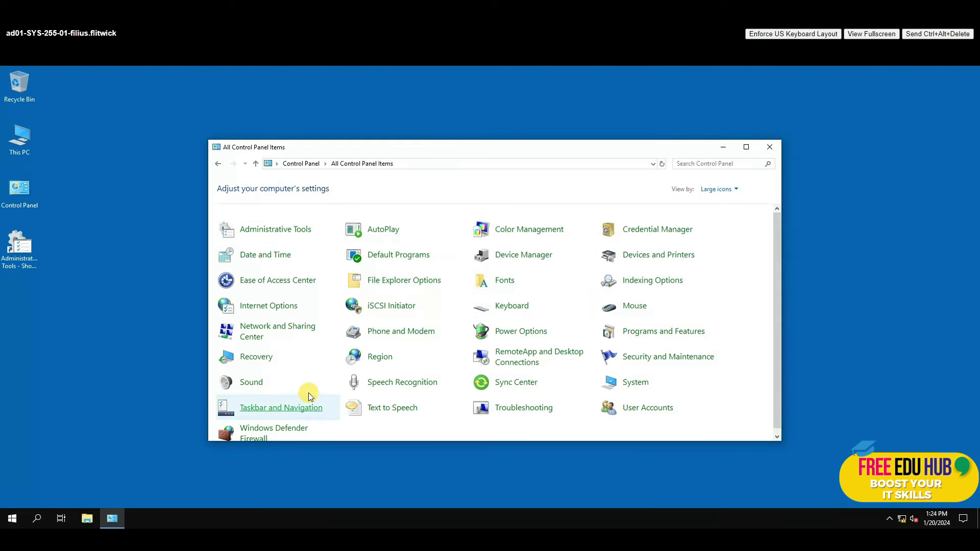
pyautogui.rightClick(280, 326)
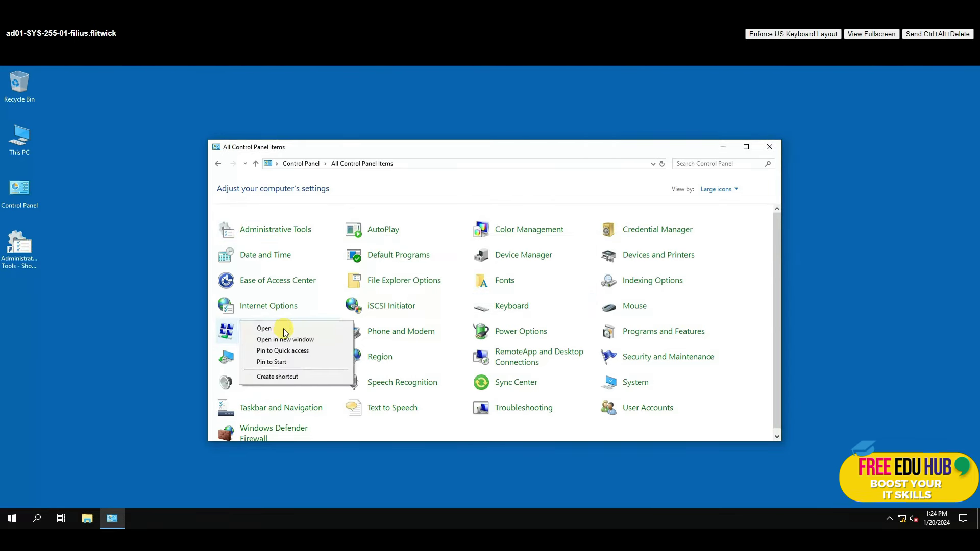
pyautogui.click(280, 376)
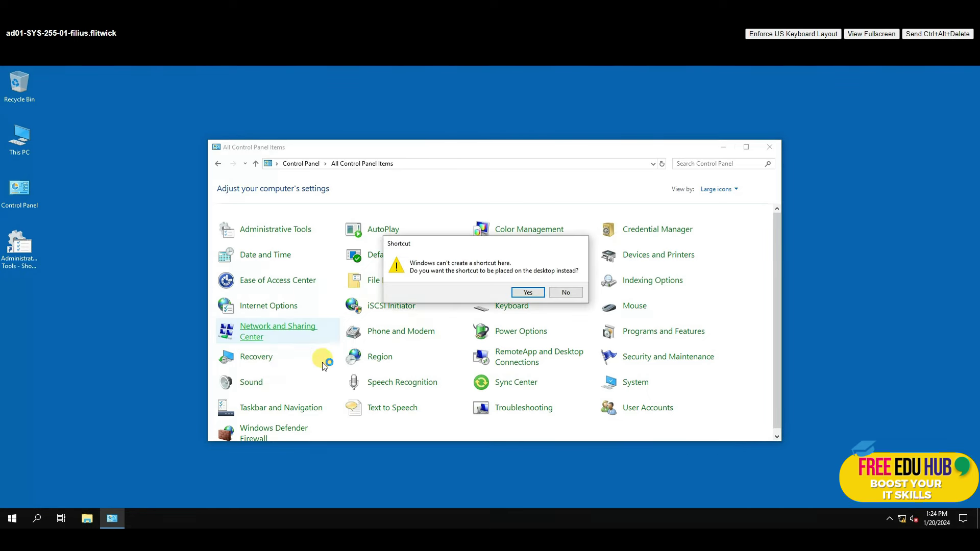
pyautogui.click(527, 292)
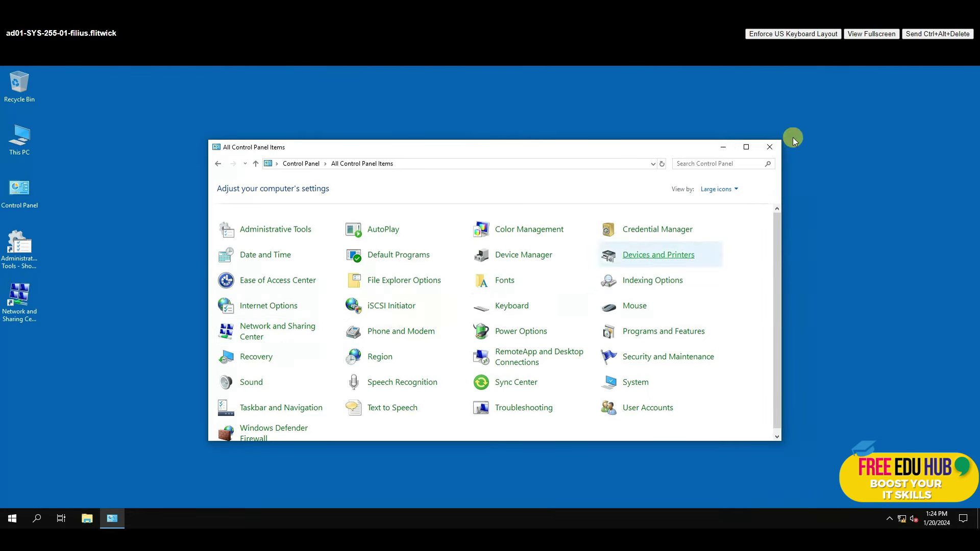
pyautogui.click(765, 147)
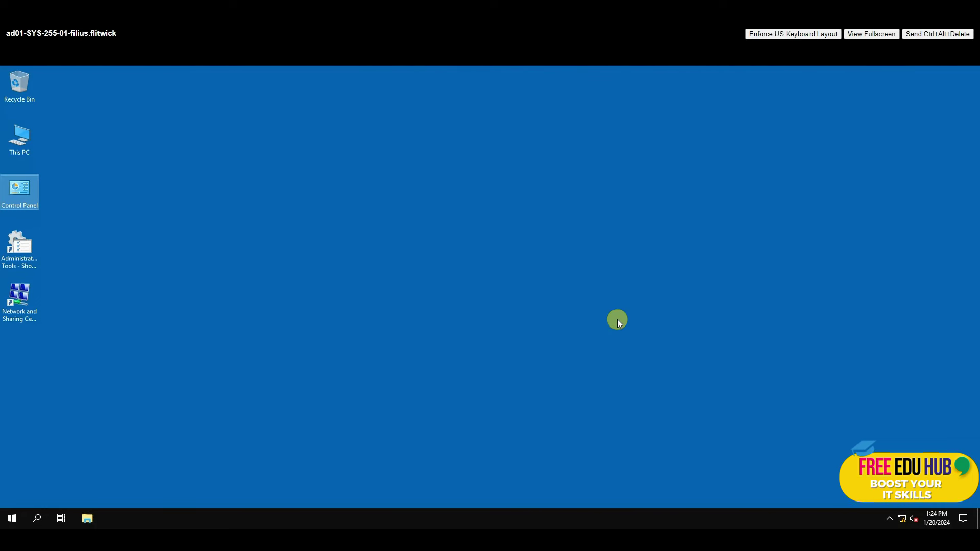
# Step: Launch Server Manager from Start and dismiss the Windows Admin Center notice
pyautogui.click(11, 518)
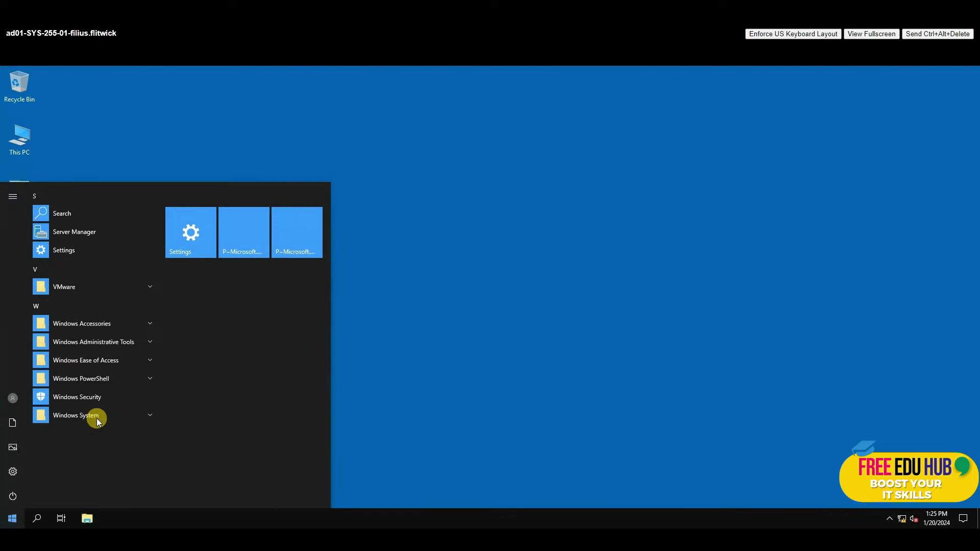
pyautogui.click(87, 233)
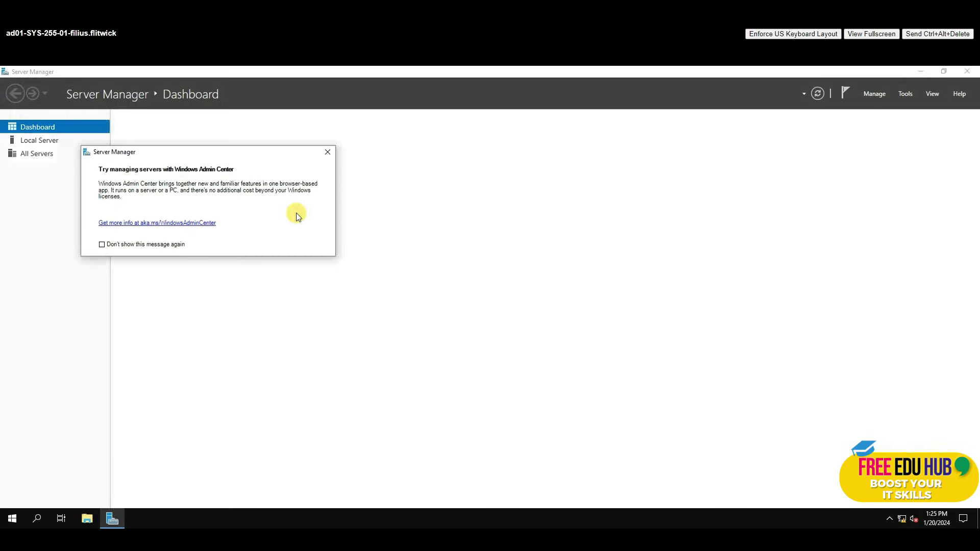
pyautogui.click(327, 152)
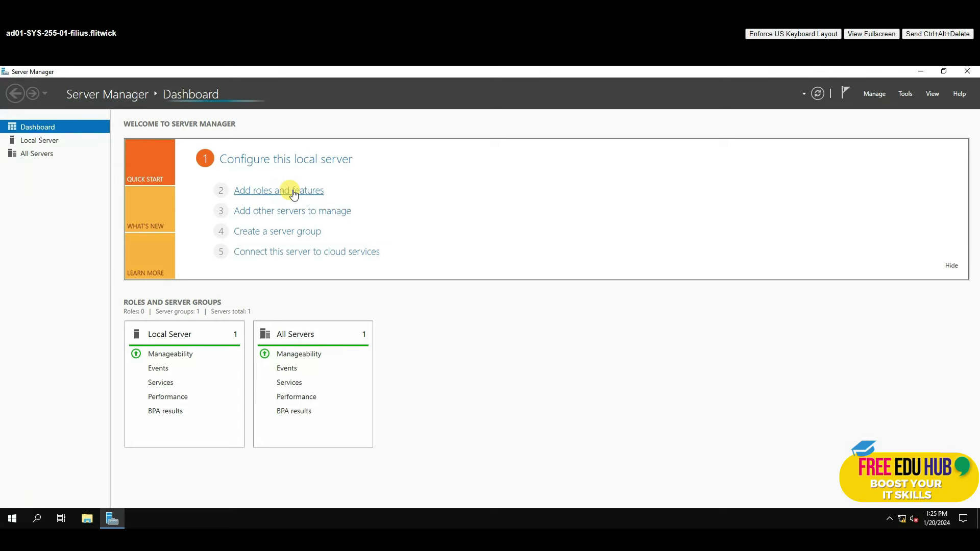
# Step: Look through the Manage and Tools menus, then minimize Server Manager
pyautogui.click(875, 94)
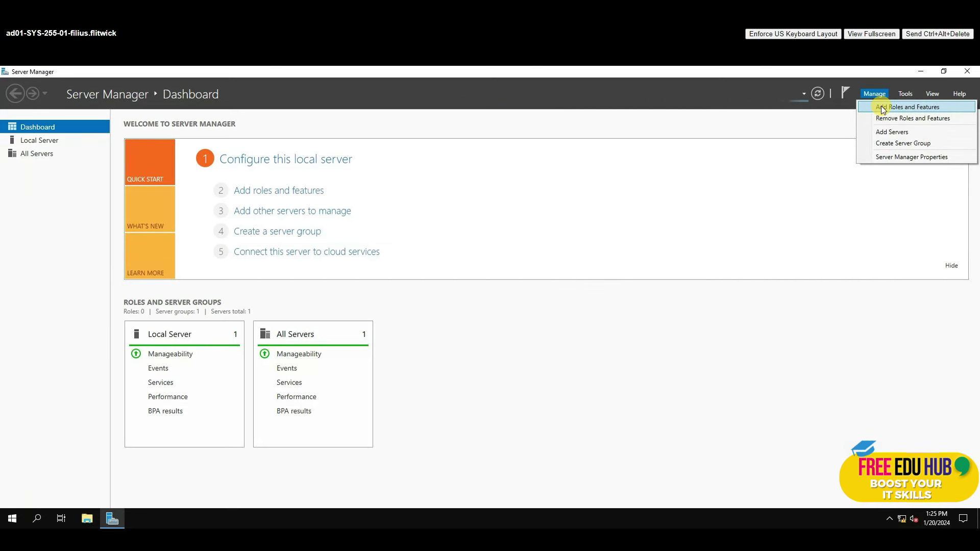
pyautogui.click(905, 93)
pyautogui.click(905, 94)
pyautogui.click(905, 94)
pyautogui.click(905, 93)
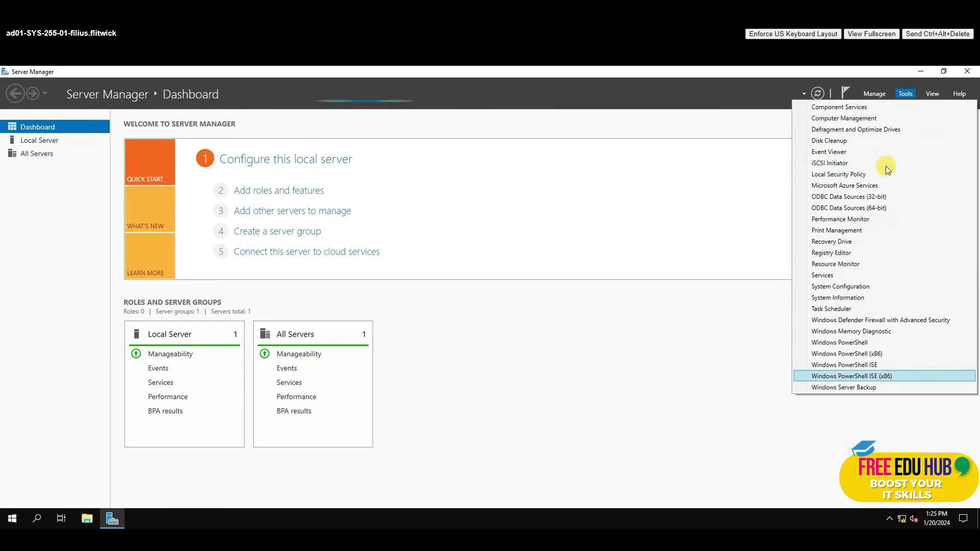
pyautogui.click(698, 185)
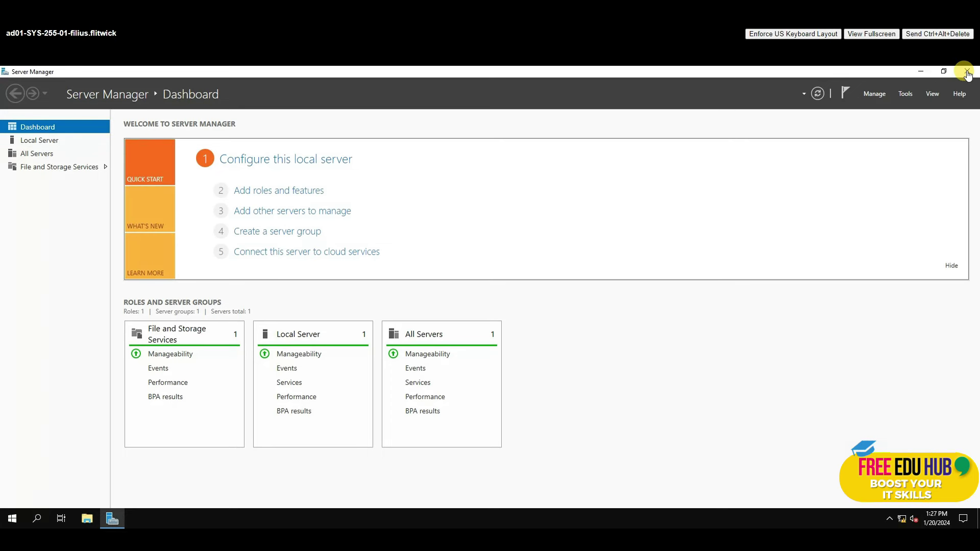
pyautogui.click(920, 71)
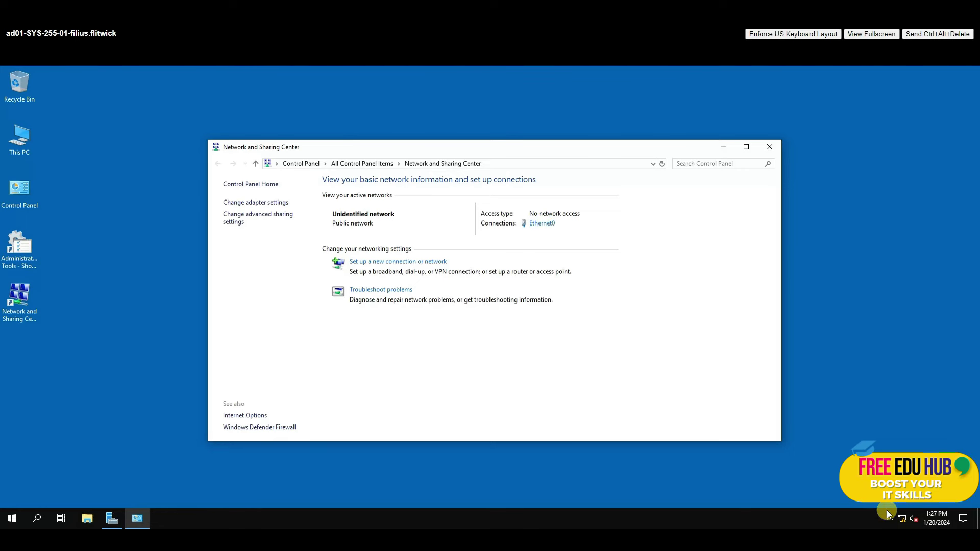
# Step: Open the IPv4 properties of the Ethernet0 connection
pyautogui.click(901, 519)
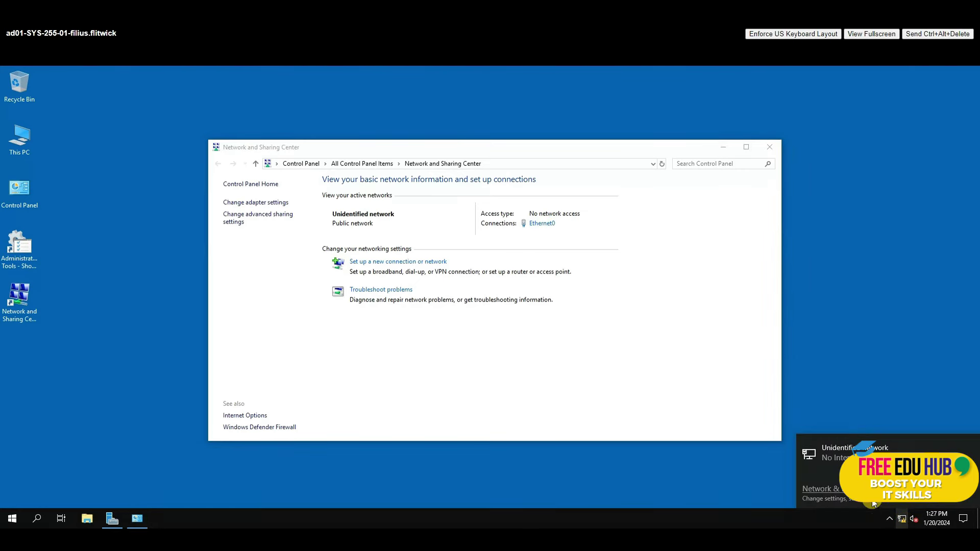
pyautogui.click(570, 376)
pyautogui.click(544, 224)
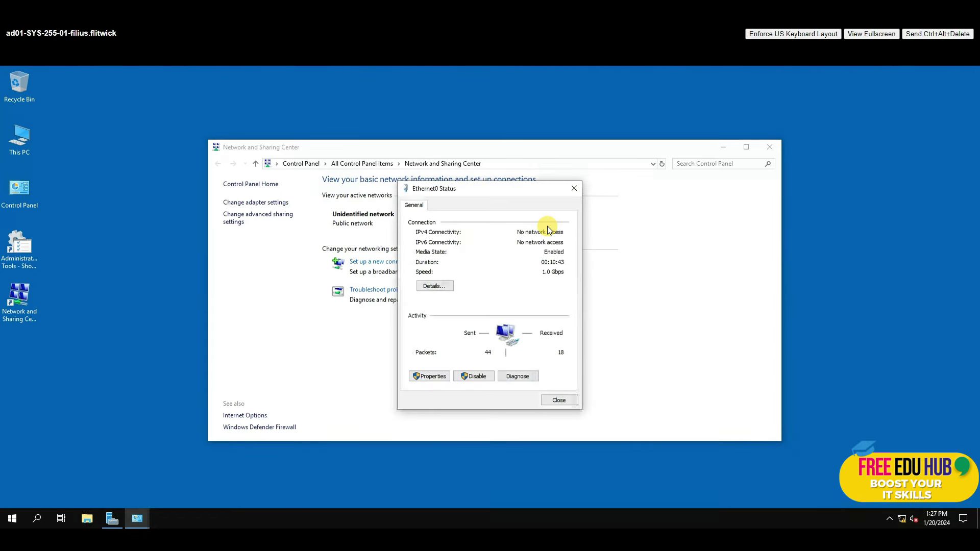
pyautogui.click(427, 377)
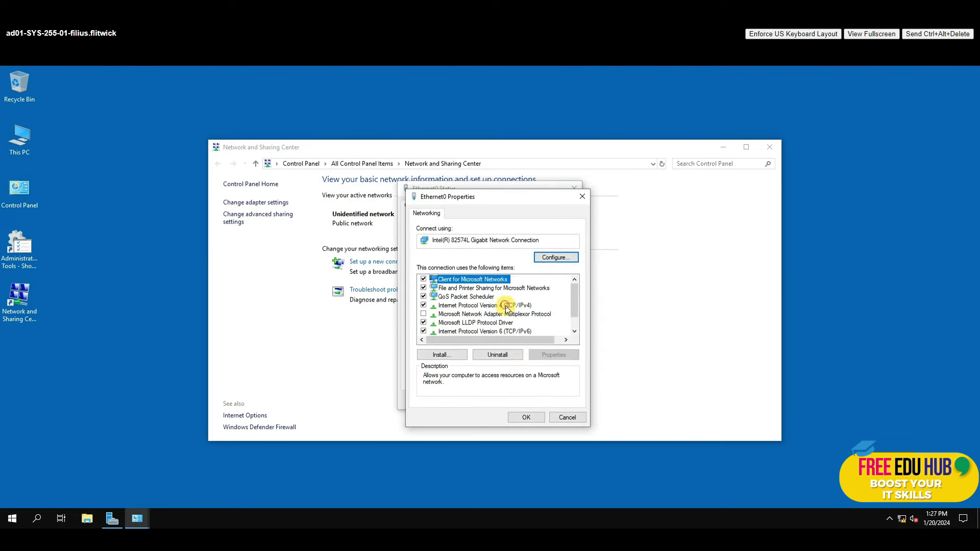
pyautogui.click(504, 305)
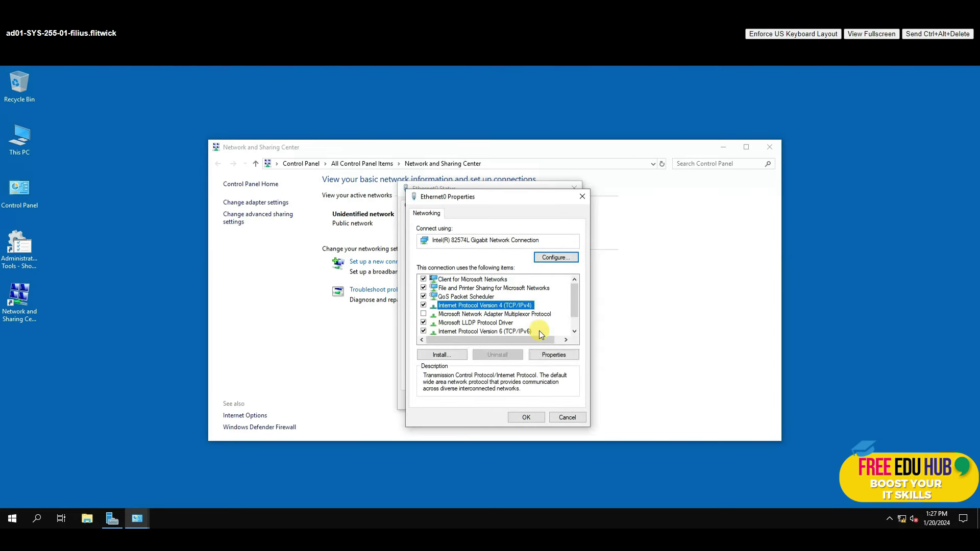
pyautogui.click(562, 361)
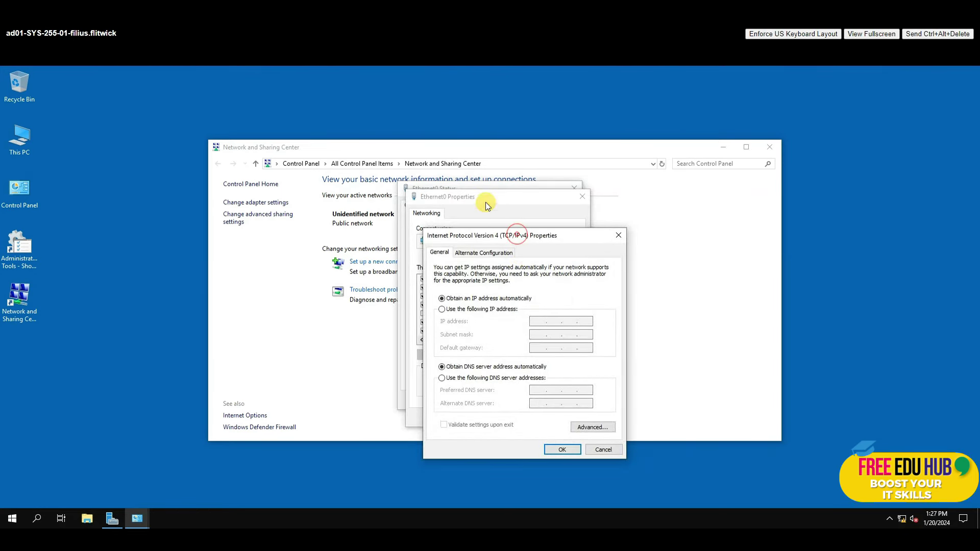
pyautogui.moveTo(485, 202); pyautogui.dragTo(478, 191)
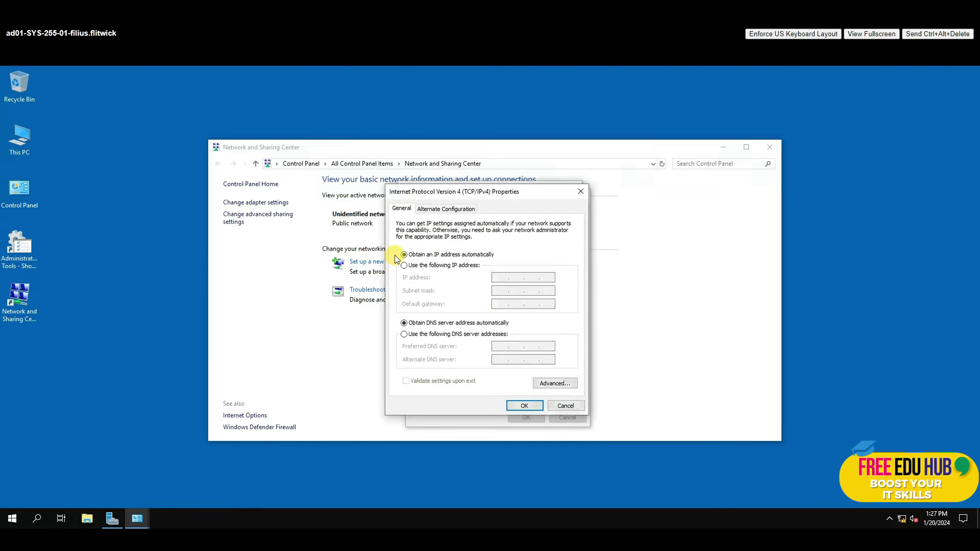
# Step: Set static IP 10.0.5.5, mask 255.255.255.0, gateway and DNS 10.0.5.2, then close all windows
pyautogui.click(41, 233)
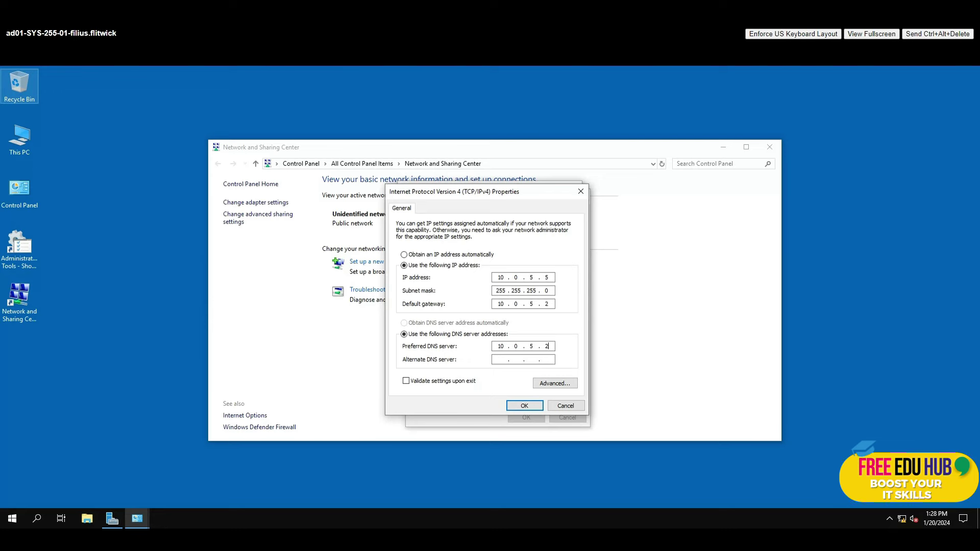
pyautogui.click(524, 406)
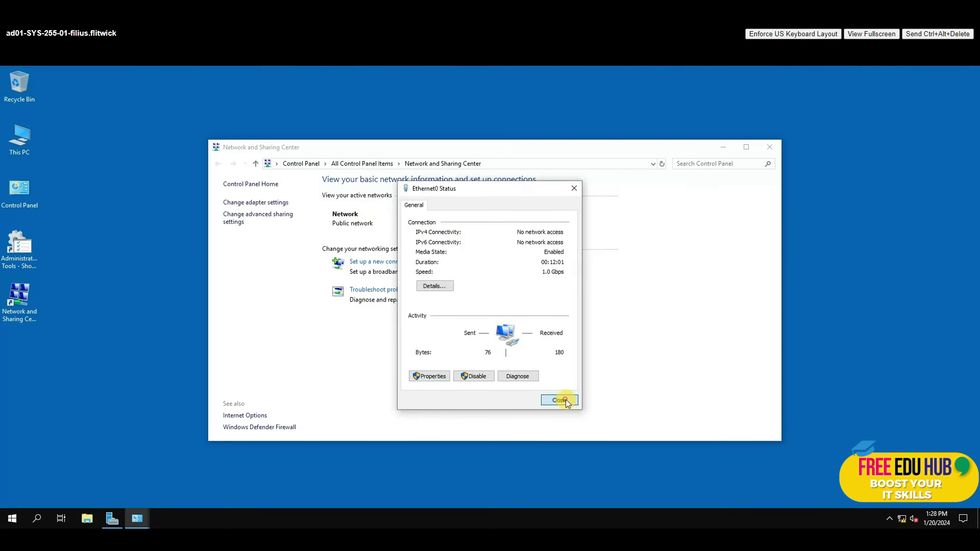
pyautogui.click(564, 400)
pyautogui.click(771, 148)
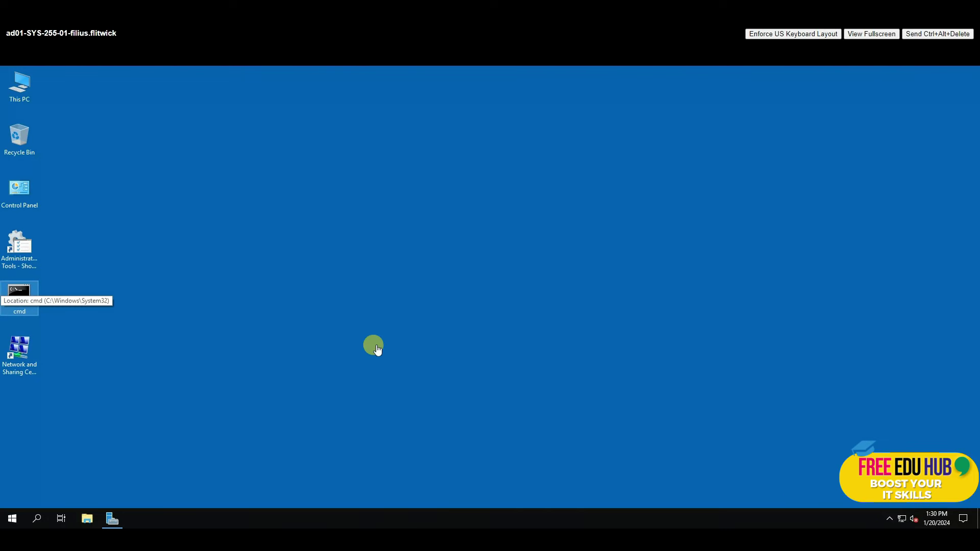
# Step: From an administrator command prompt, ping 8.8.8.8 and champlain.edu, then close the console
pyautogui.doubleClick(25, 303)
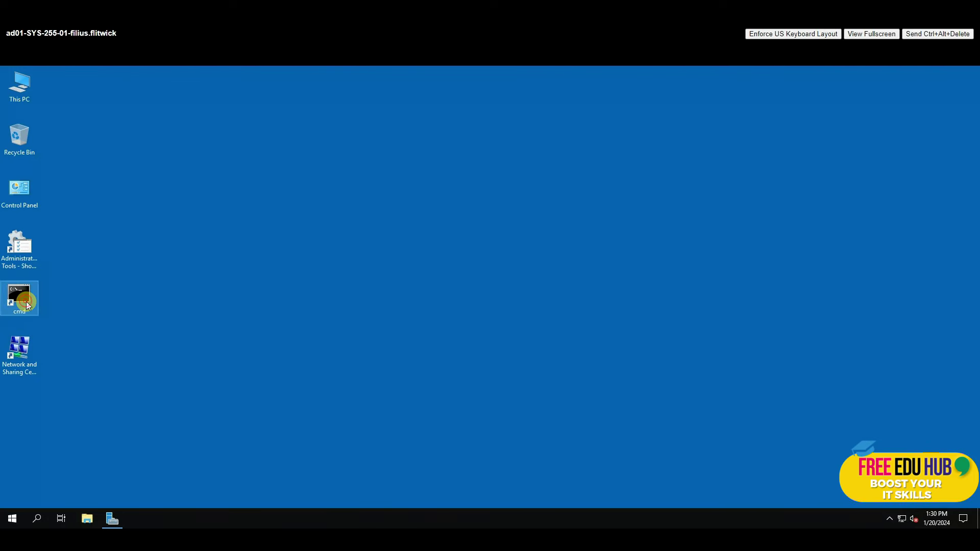
pyautogui.click(234, 247)
pyautogui.write('ping 8.8.8.8')
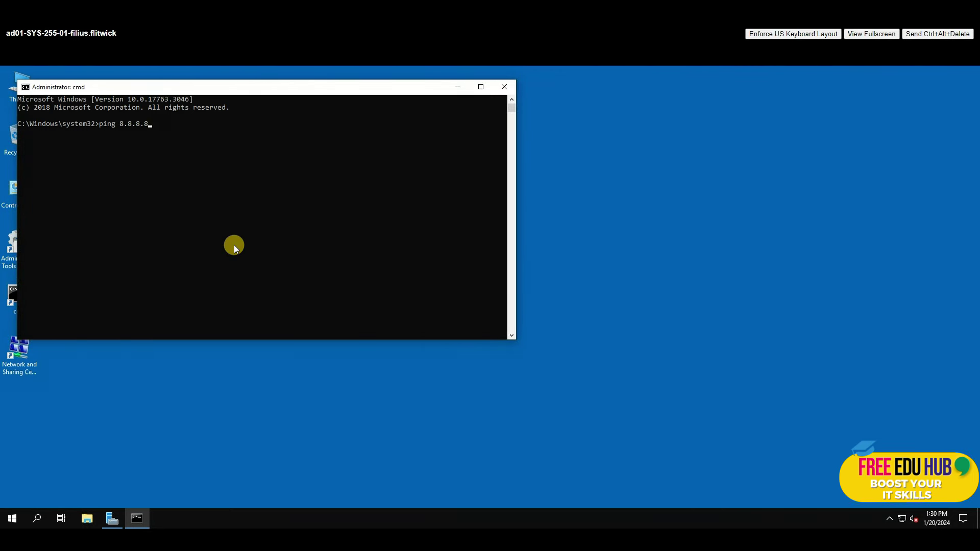
pyautogui.press('Return')
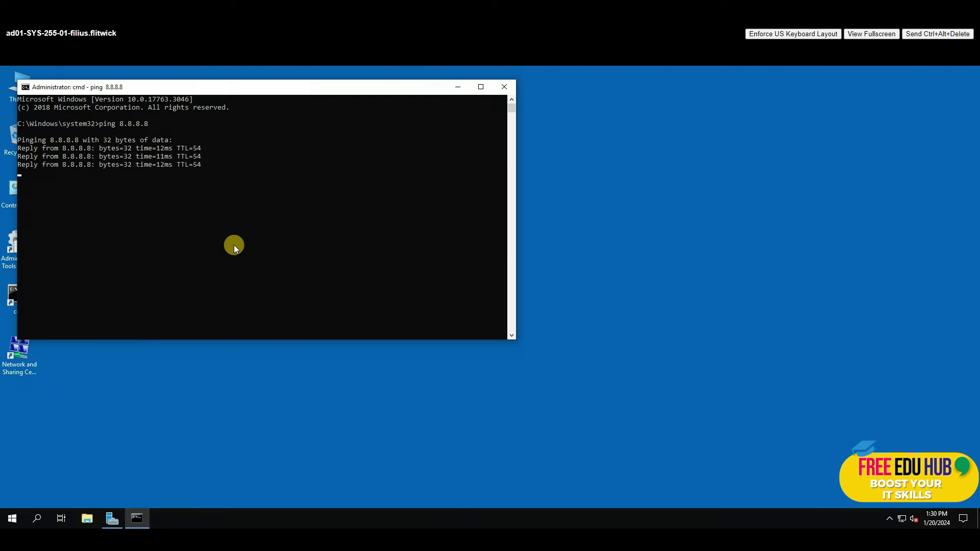
pyautogui.press('Return')
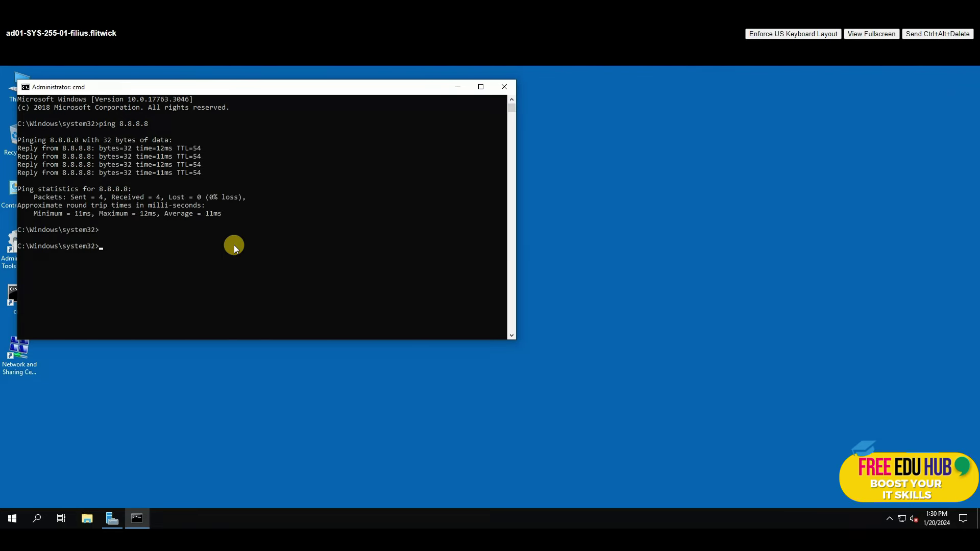
pyautogui.write('ping champlain.edu')
pyautogui.press('Return')
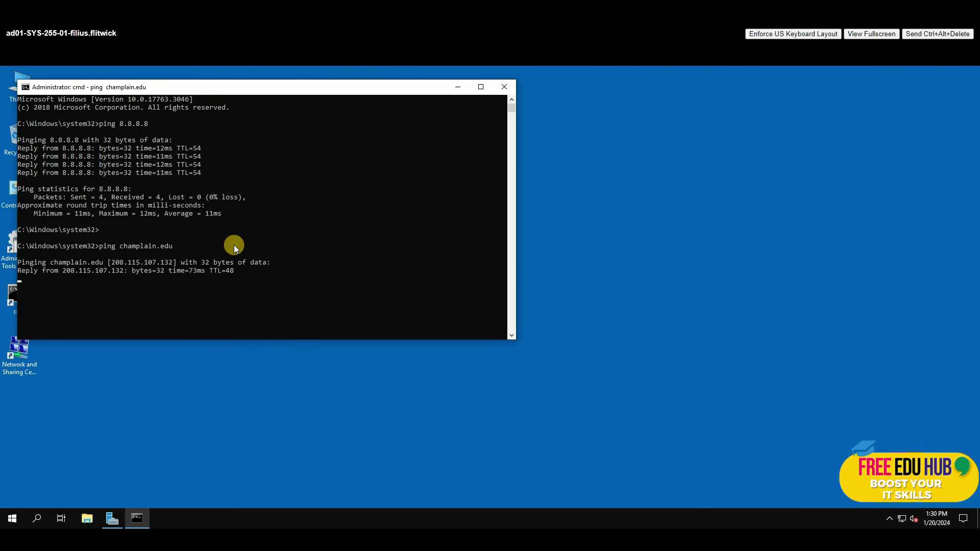
pyautogui.click(504, 87)
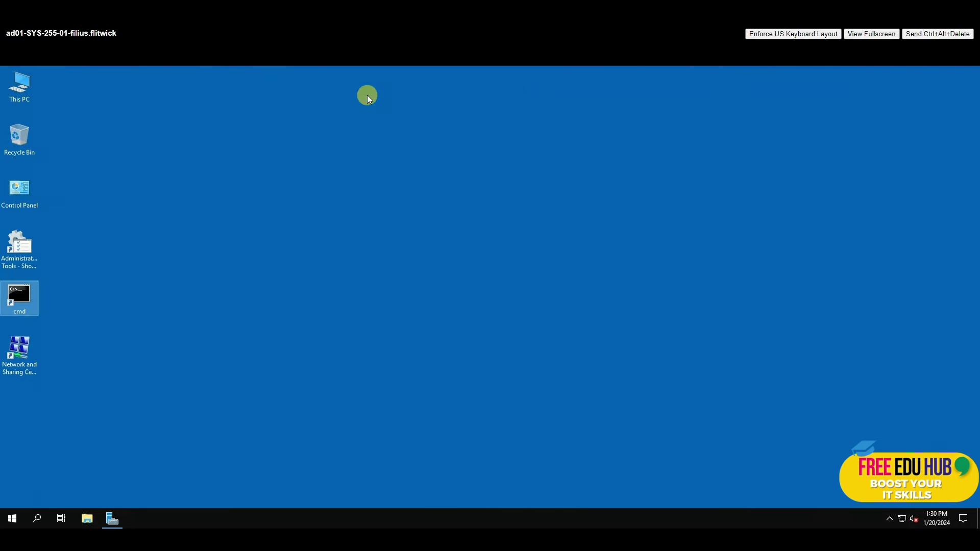
pyautogui.moveTo(31, 110); pyautogui.dragTo(102, 217)
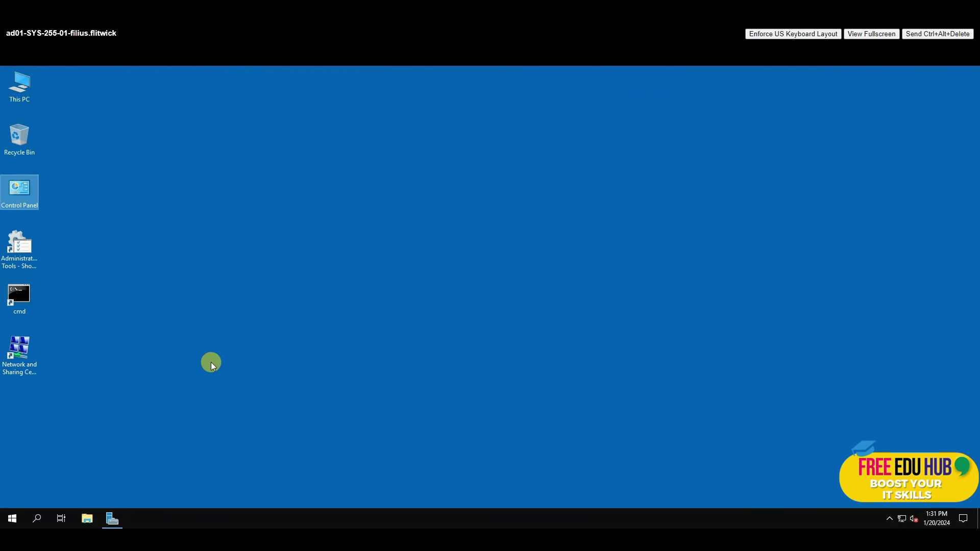
# Step: Update the clock from time.windows.com in Date and Time's Internet Time settings, then close Control Panel
pyautogui.doubleClick(29, 198)
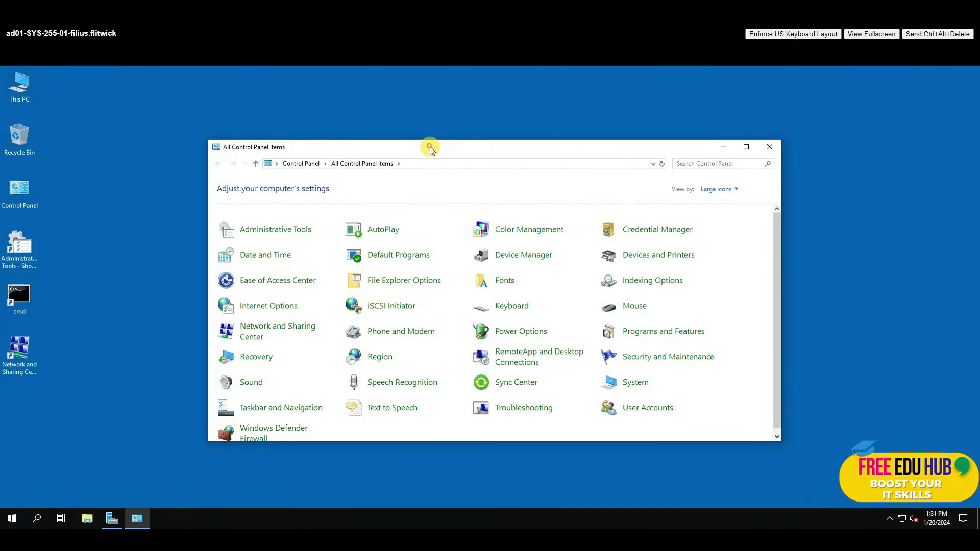
pyautogui.doubleClick(429, 147)
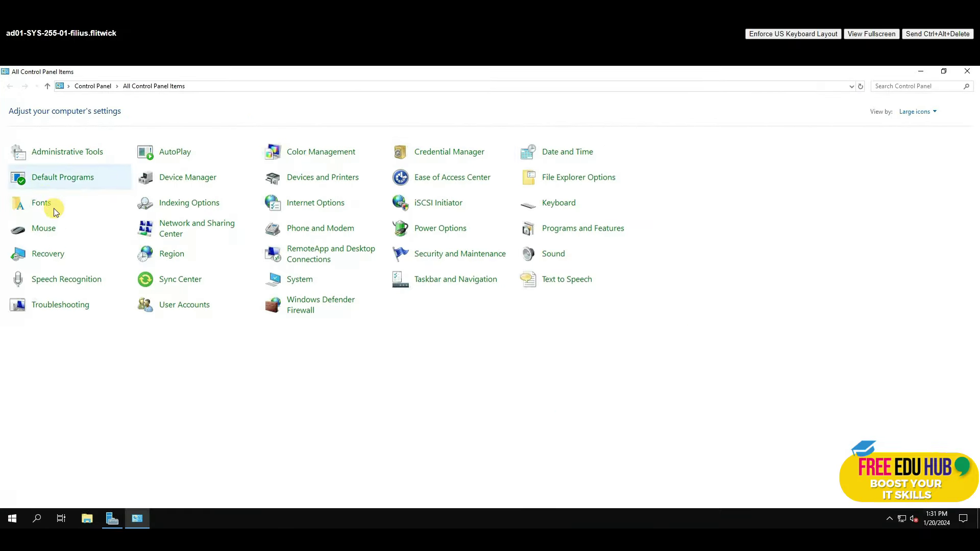
pyautogui.click(560, 152)
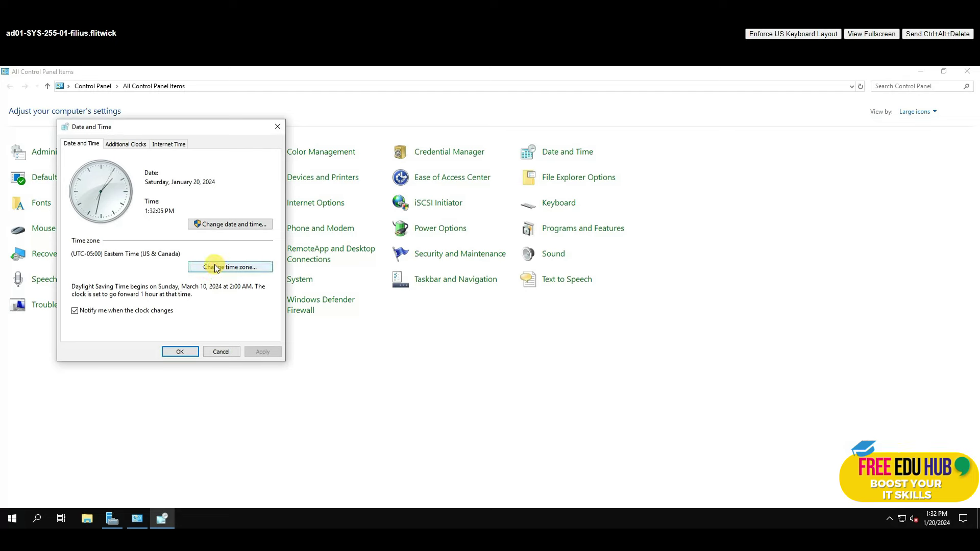
pyautogui.click(169, 146)
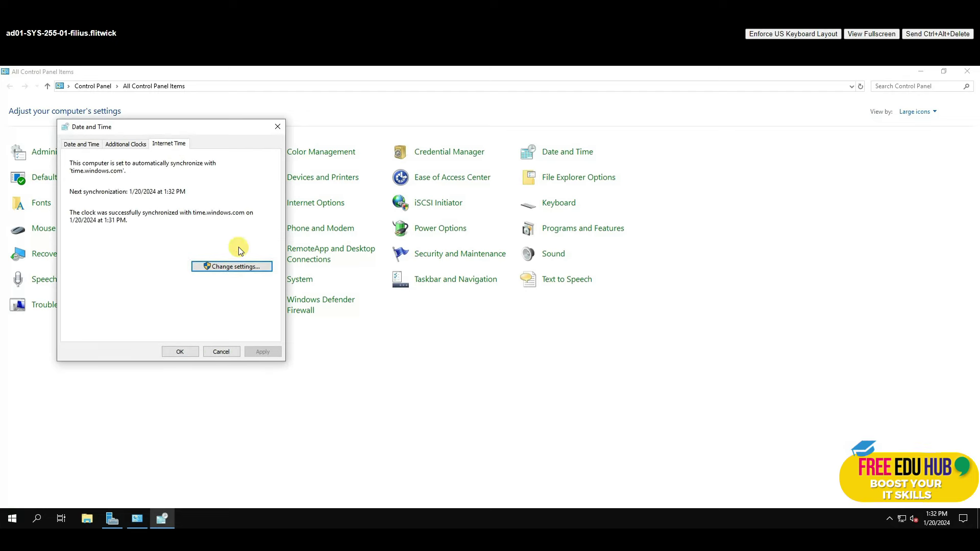
pyautogui.click(247, 269)
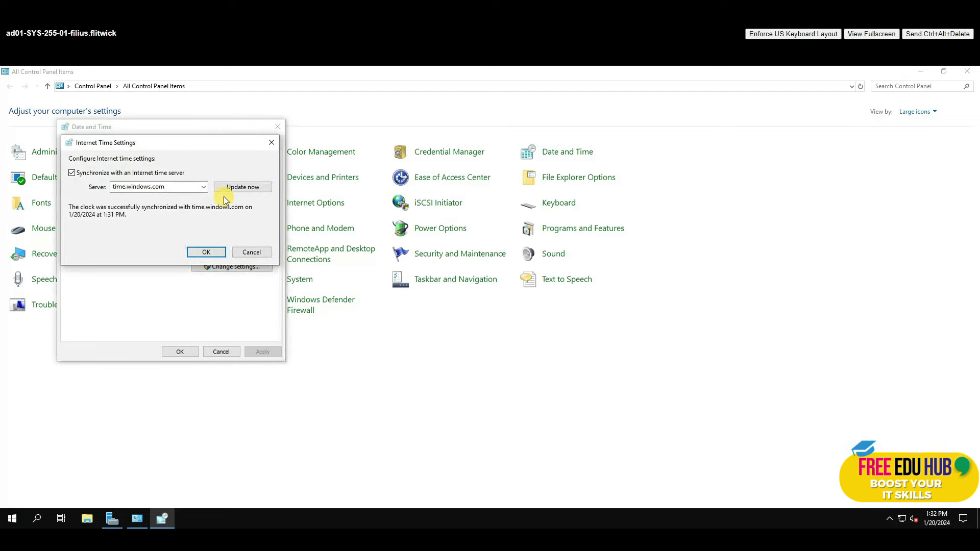
pyautogui.click(242, 188)
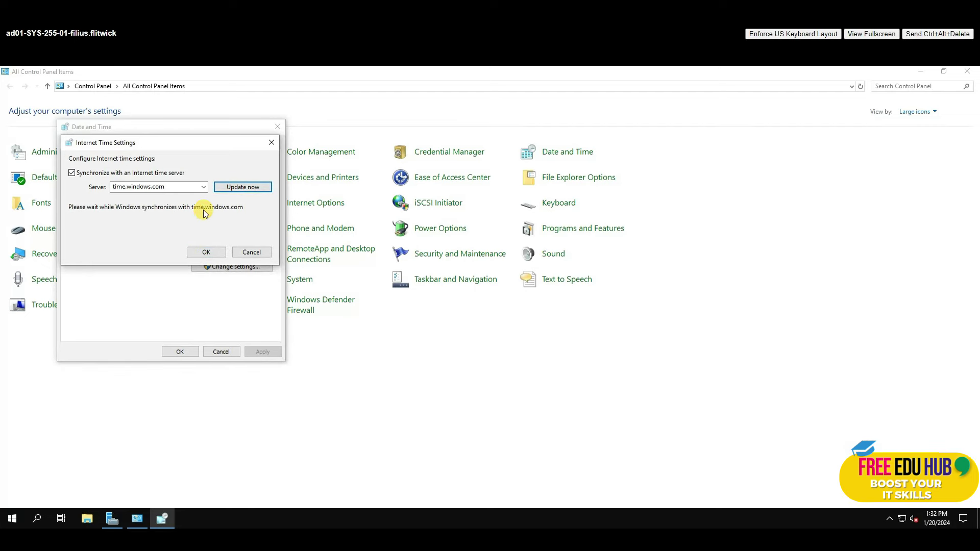
pyautogui.click(206, 251)
pyautogui.click(181, 352)
pyautogui.click(967, 71)
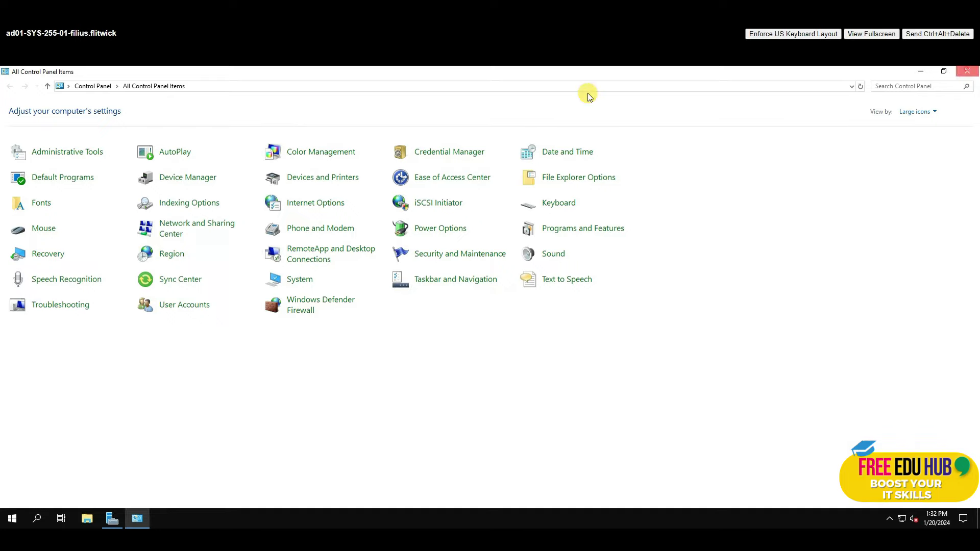
# Step: Open This PC's system settings and start changing the computer name
pyautogui.rightClick(26, 88)
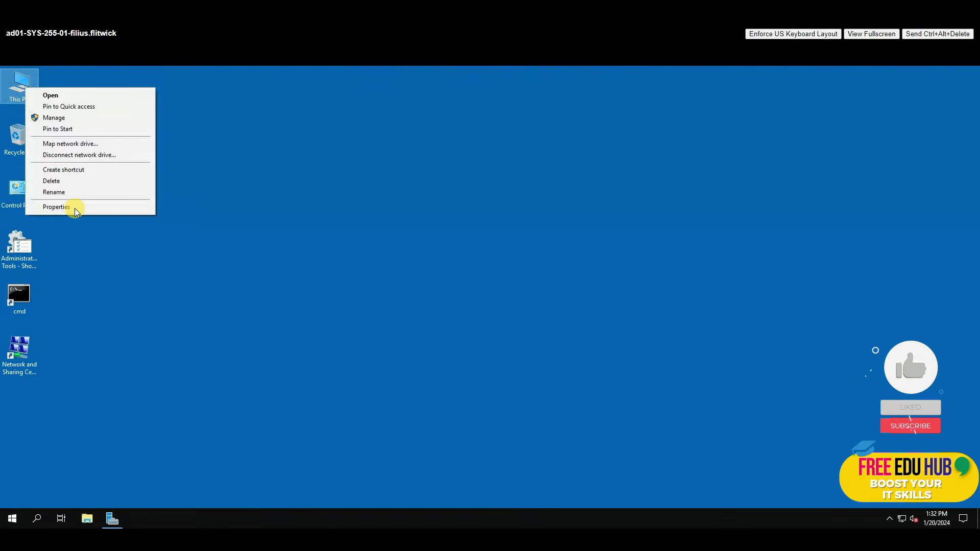
pyautogui.click(74, 210)
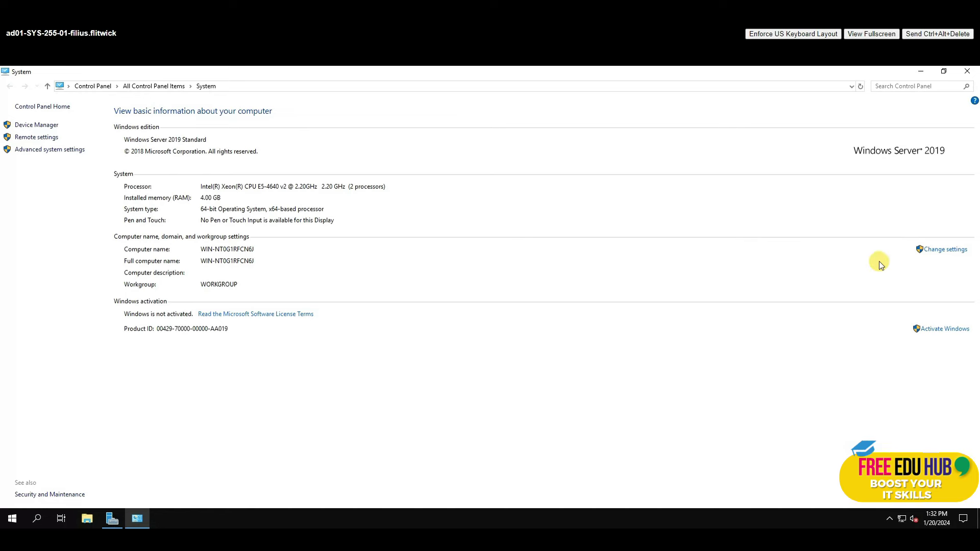
pyautogui.click(954, 251)
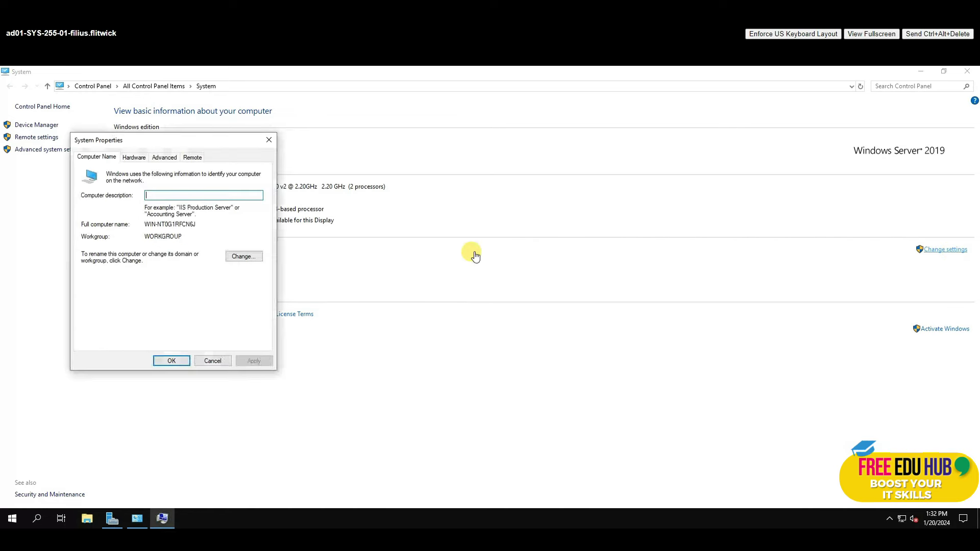
pyautogui.click(255, 260)
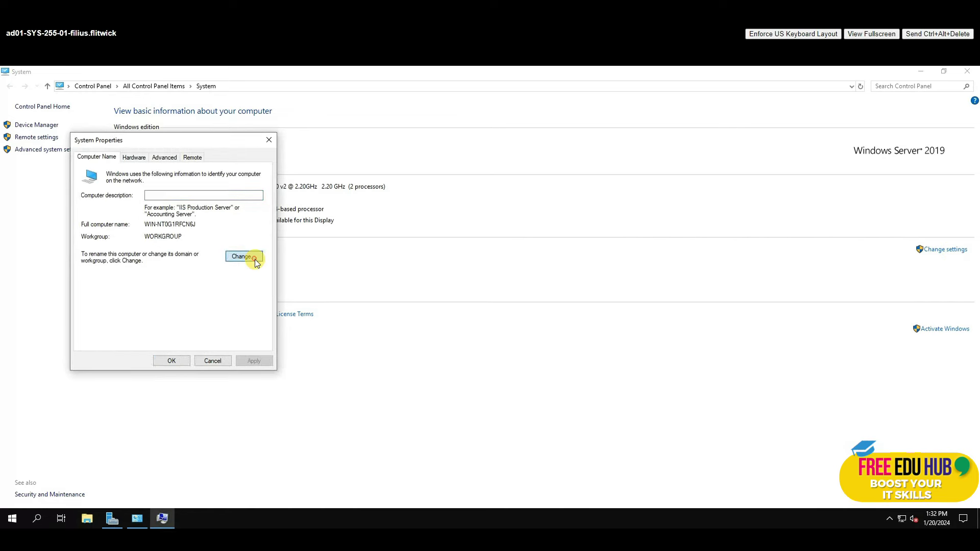
# Step: Replace the computer name with ad01-syed, accept the restart notice, and close System Properties
pyautogui.click(154, 215)
pyautogui.moveTo(153, 215); pyautogui.dragTo(8, 214)
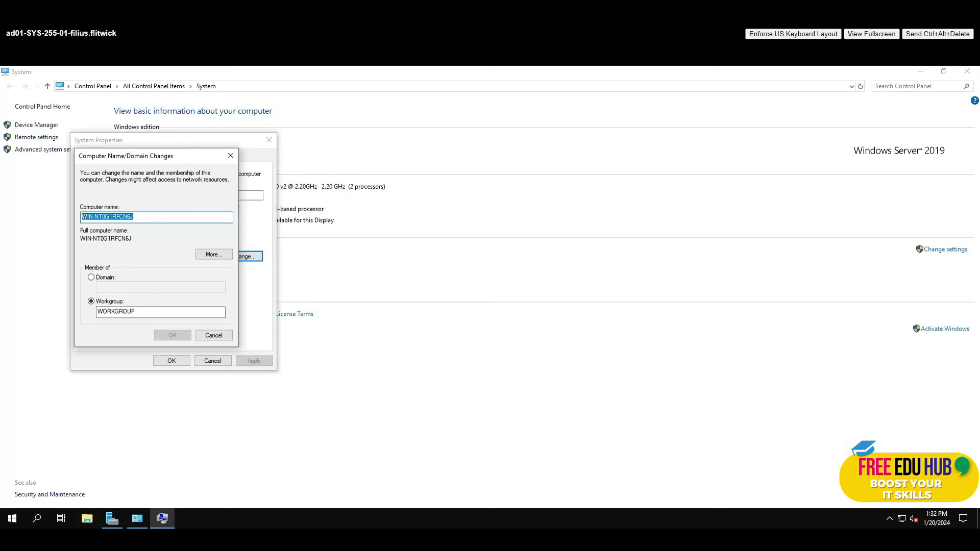
pyautogui.click(162, 216)
pyautogui.moveTo(130, 219); pyautogui.dragTo(36, 223)
pyautogui.write('ad01-syed')
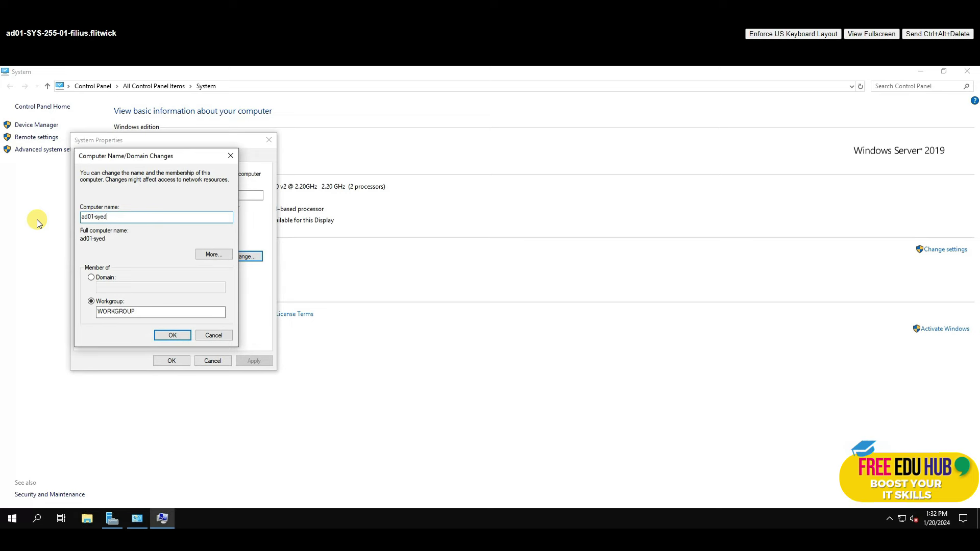
pyautogui.click(176, 332)
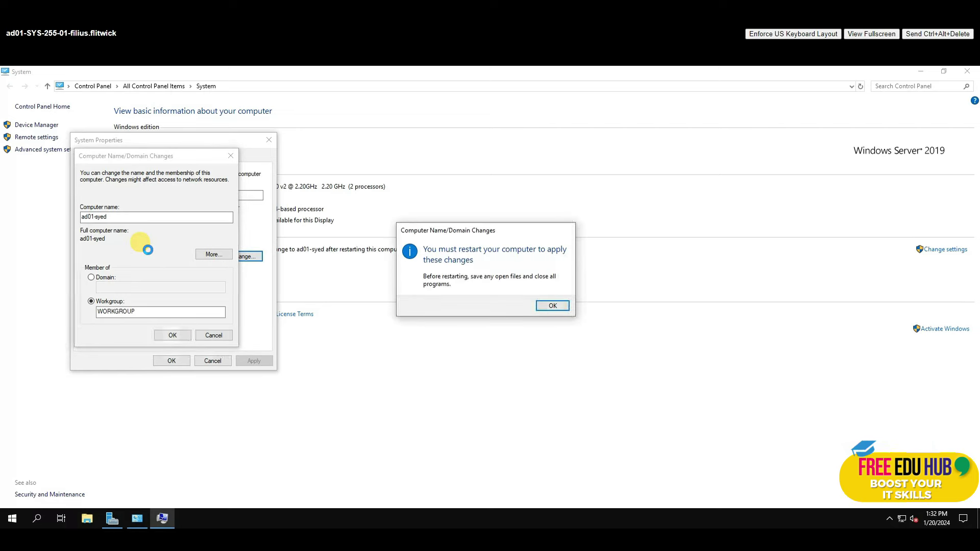
pyautogui.click(553, 305)
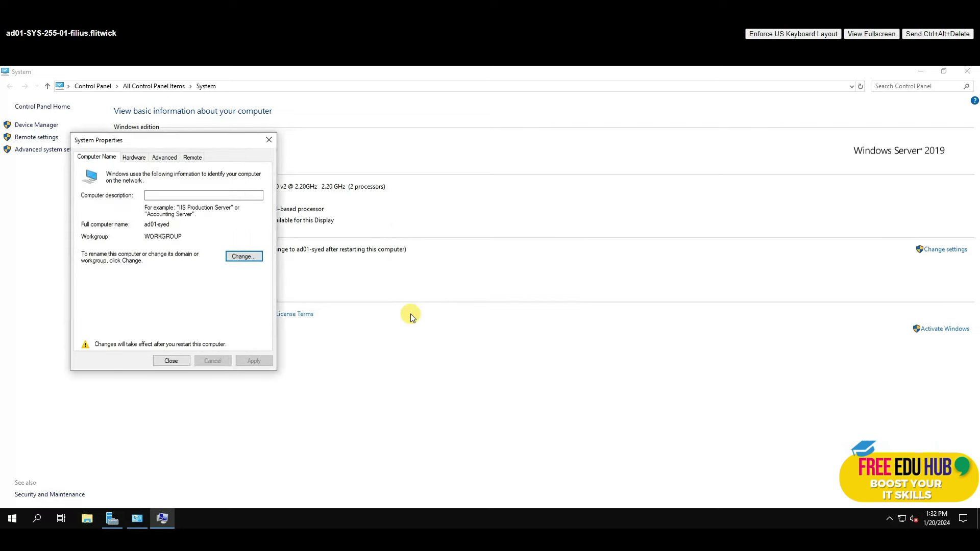
pyautogui.click(165, 363)
# Step: Restart now, then reopen Server Manager, check Local Server, and open the Manage menu from the dashboard
pyautogui.click(489, 302)
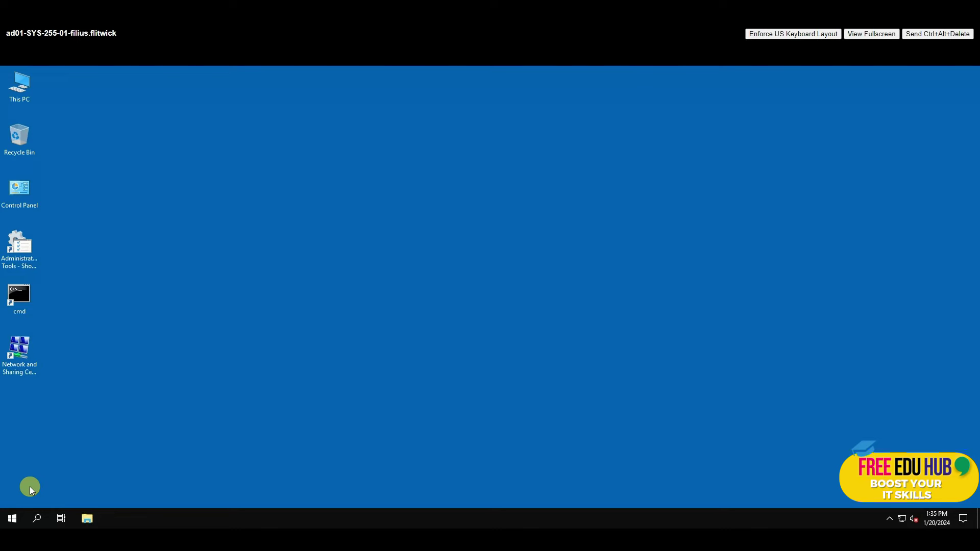
pyautogui.click(13, 518)
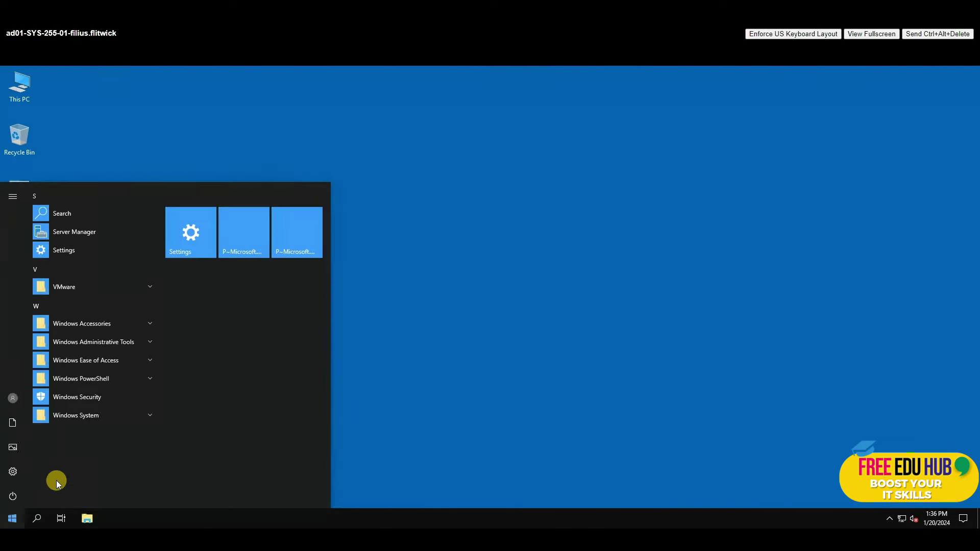
pyautogui.click(93, 232)
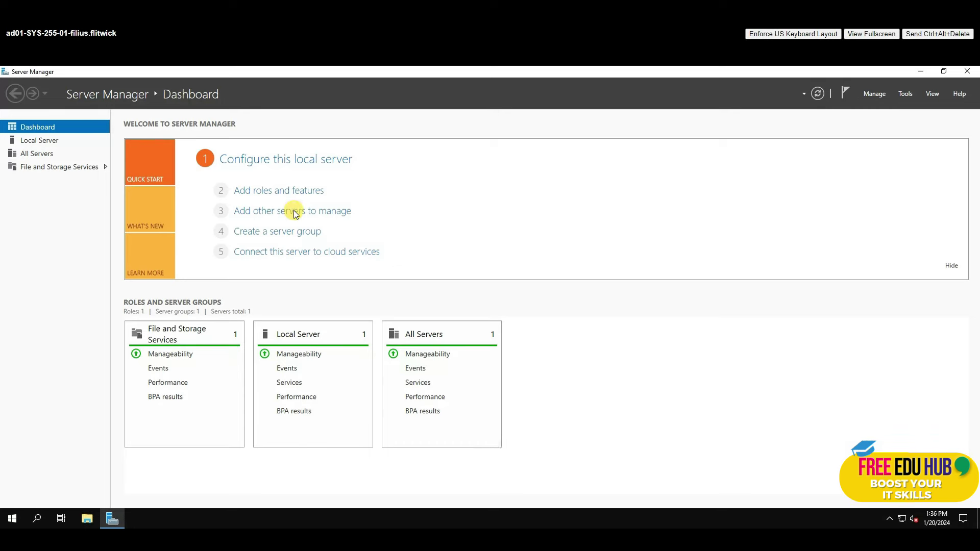
pyautogui.click(41, 141)
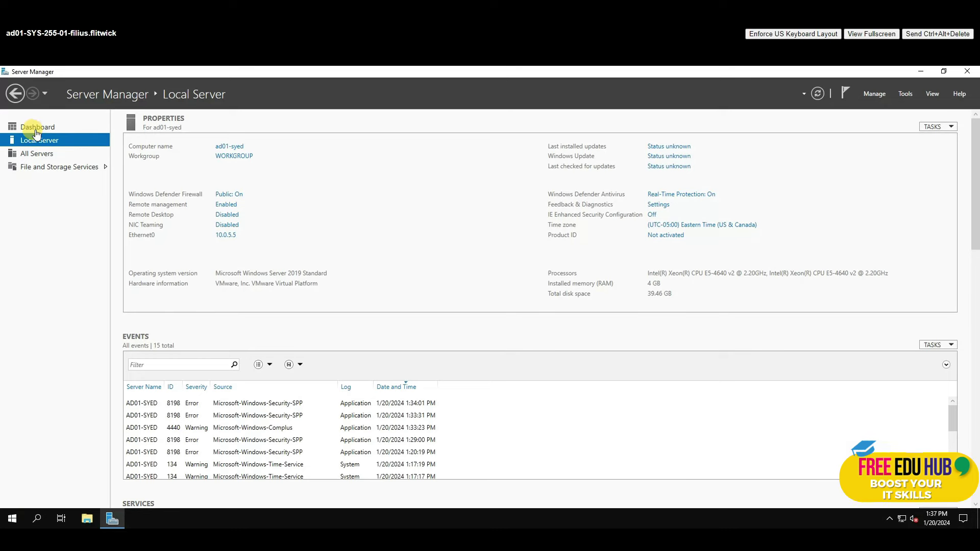
pyautogui.click(36, 131)
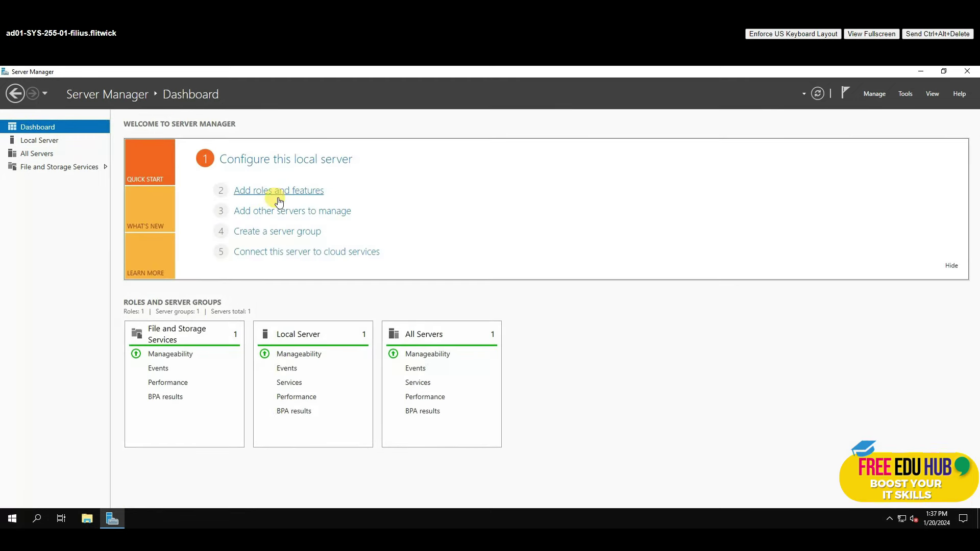
pyautogui.click(880, 97)
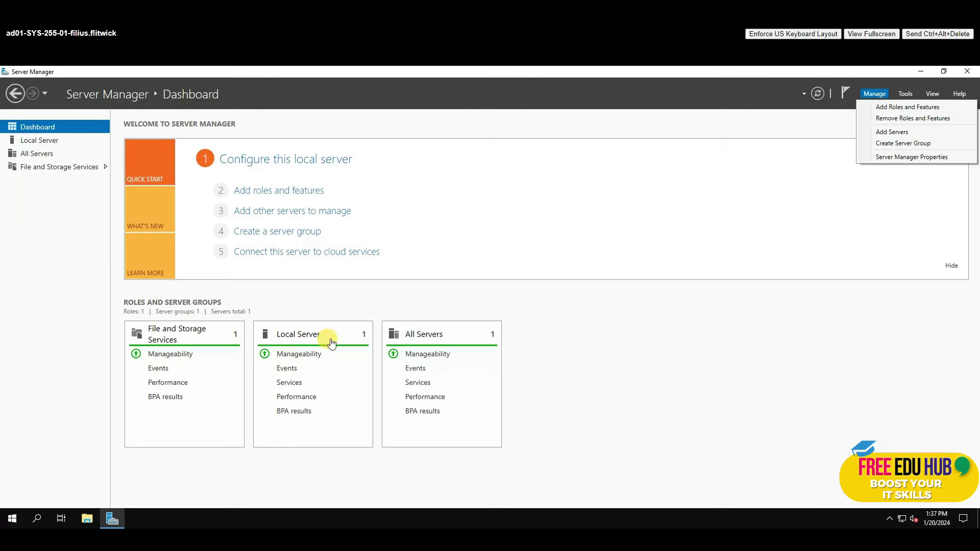
# Step: Run Add Roles and Features as a role-based install on ad01-syed, selecting AD DS with its management features
pyautogui.click(267, 191)
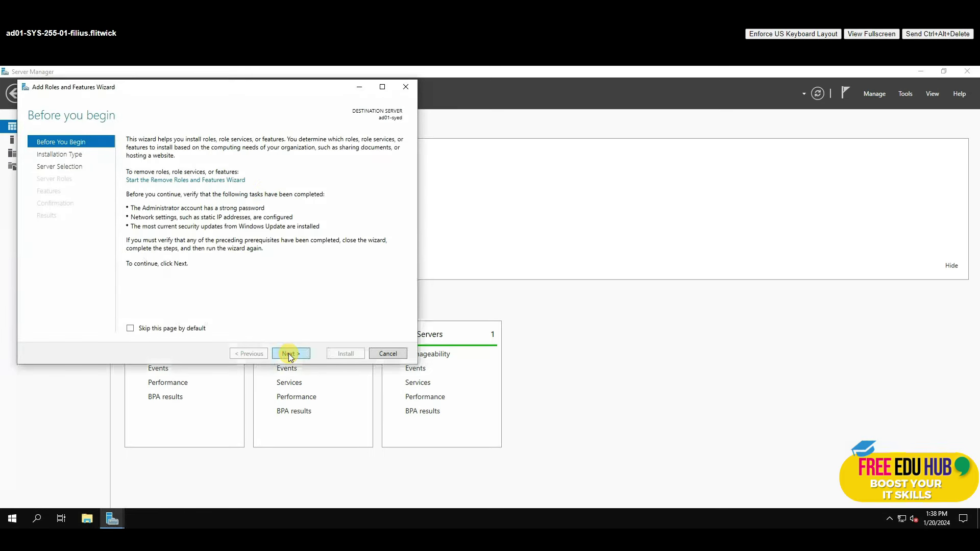
pyautogui.click(289, 354)
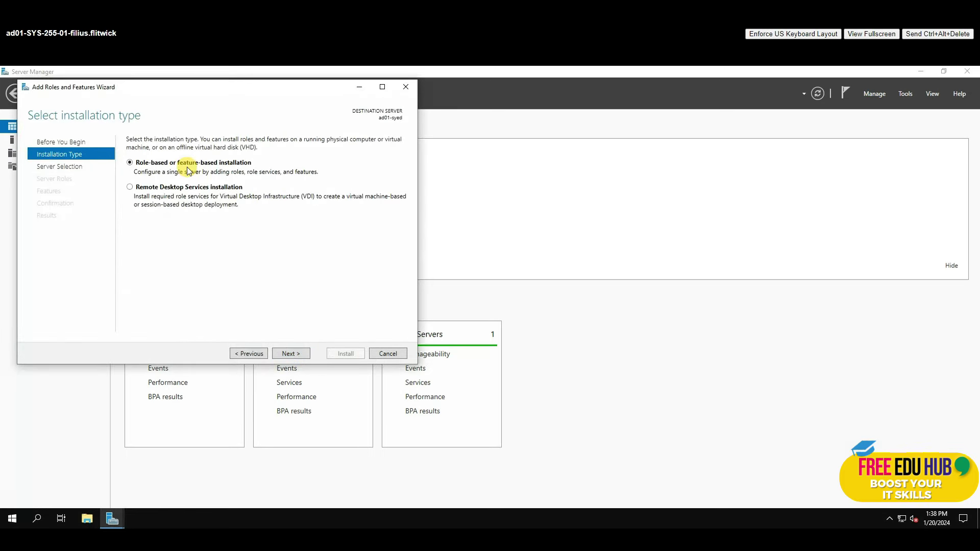
pyautogui.click(291, 353)
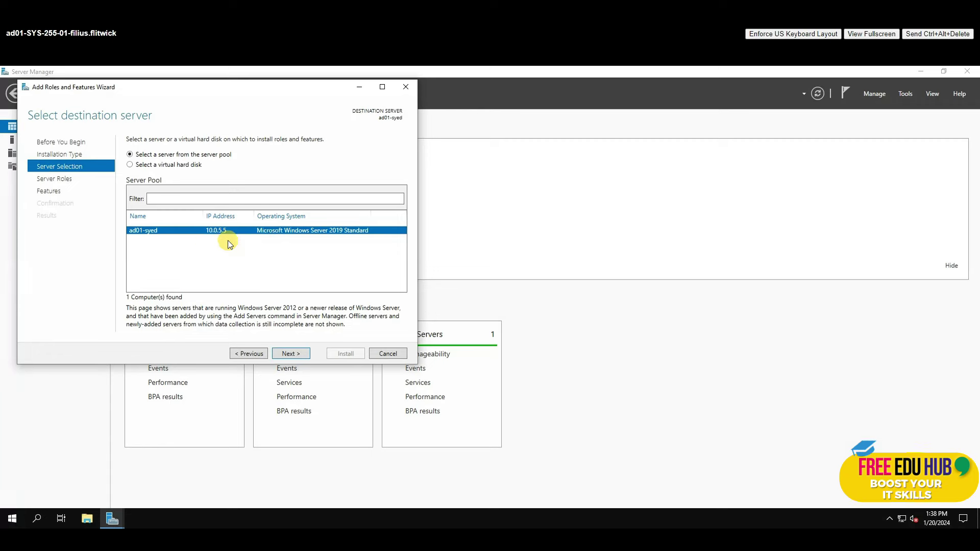
pyautogui.click(297, 355)
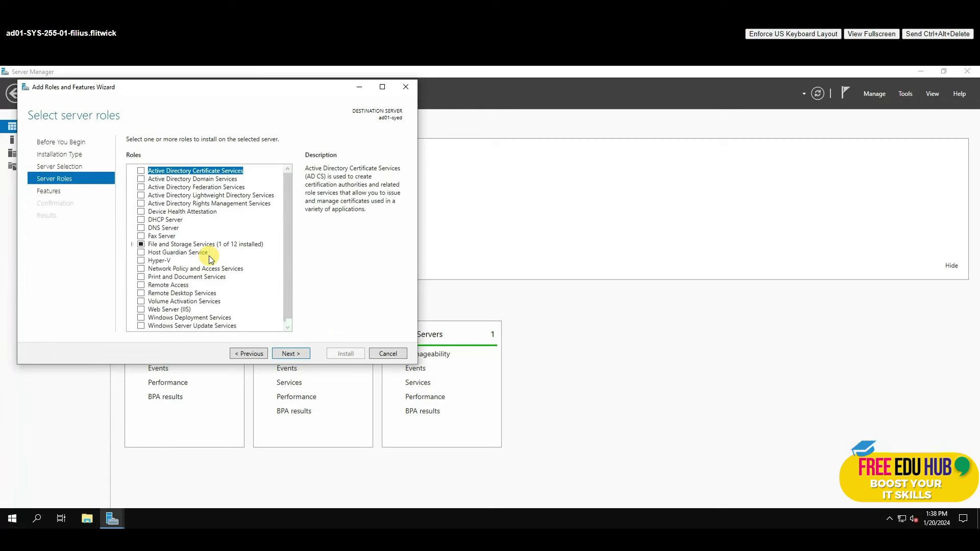
pyautogui.click(141, 180)
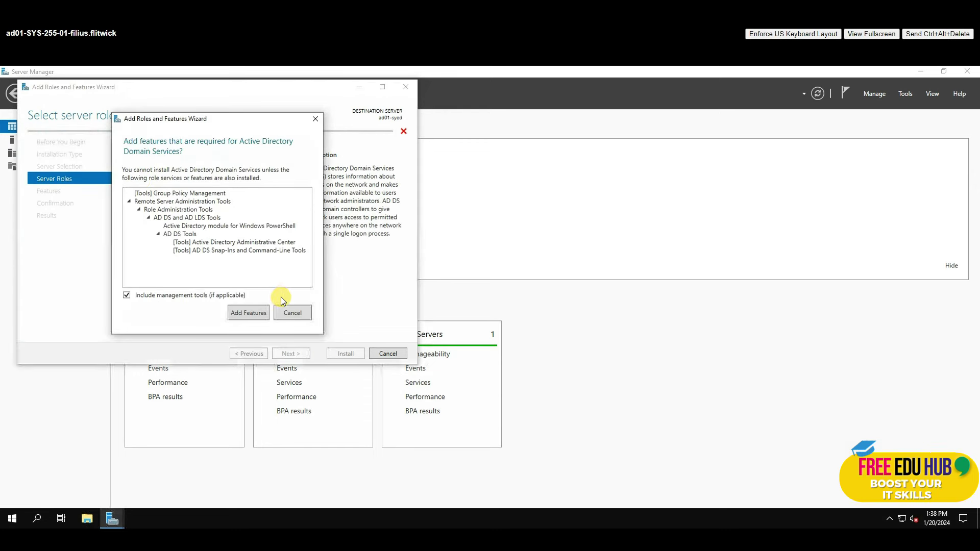
pyautogui.click(246, 313)
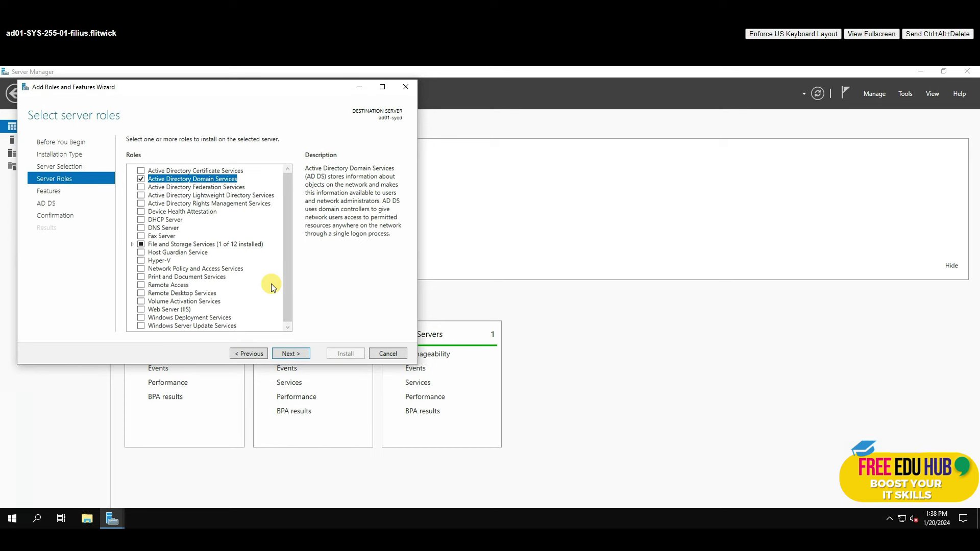
pyautogui.click(293, 354)
pyautogui.click(292, 353)
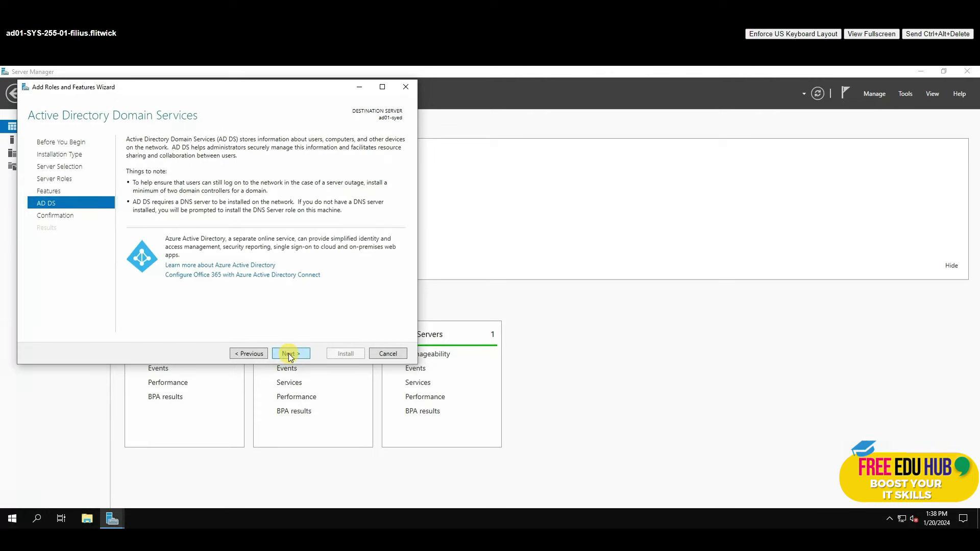
# Step: Review the selected features, continue past the AD DS and confirmation pages, and start the installation
pyautogui.click(245, 353)
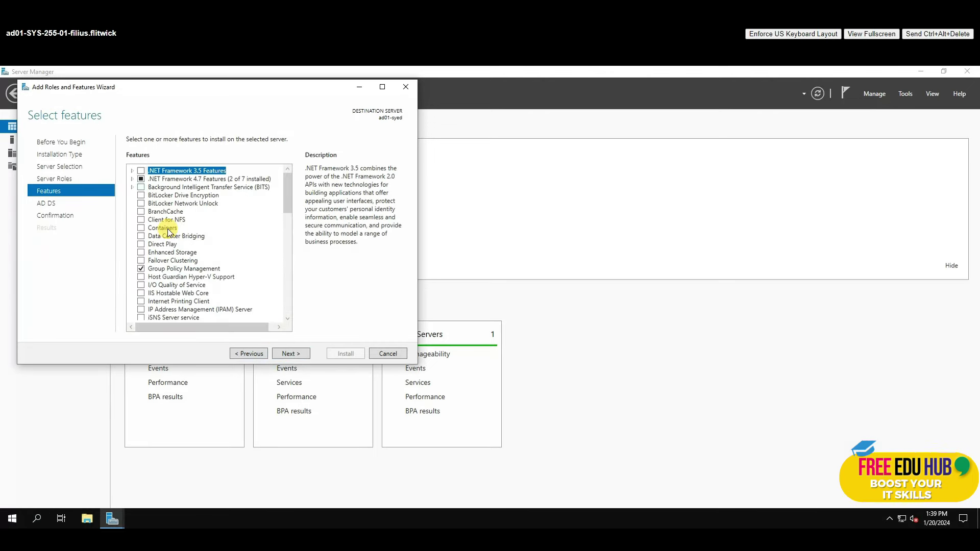
pyautogui.scroll(-4, 173, 252)
pyautogui.scroll(-5, 172, 264)
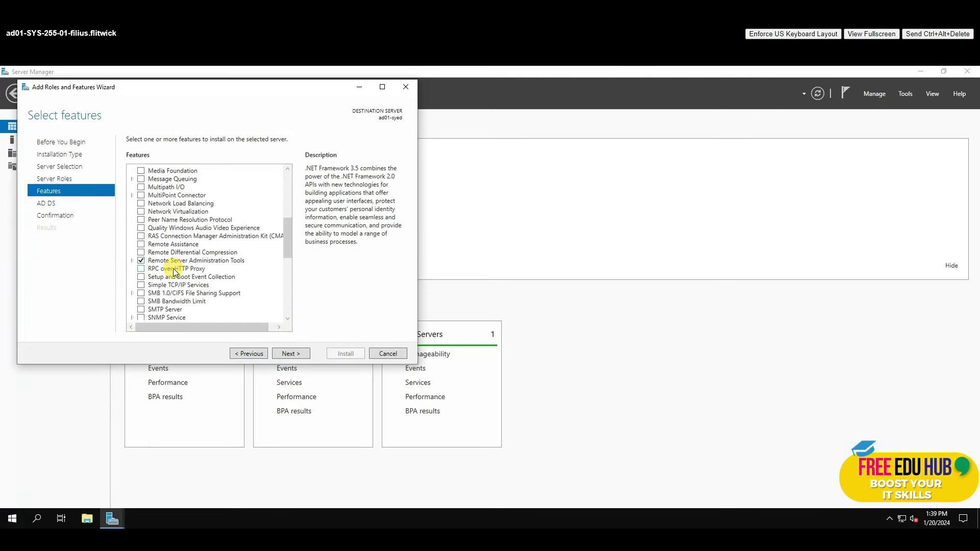
pyautogui.scroll(6, 174, 278)
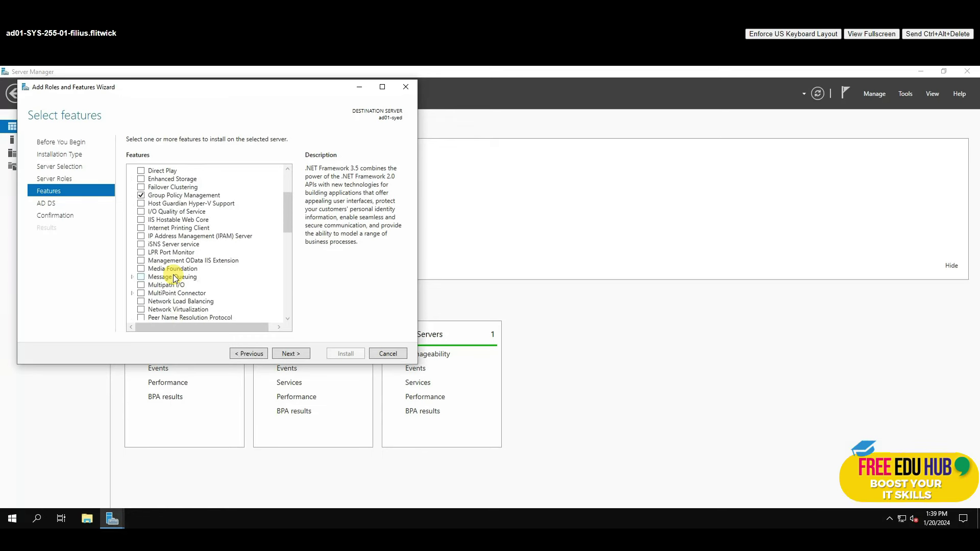
pyautogui.scroll(3, 249, 219)
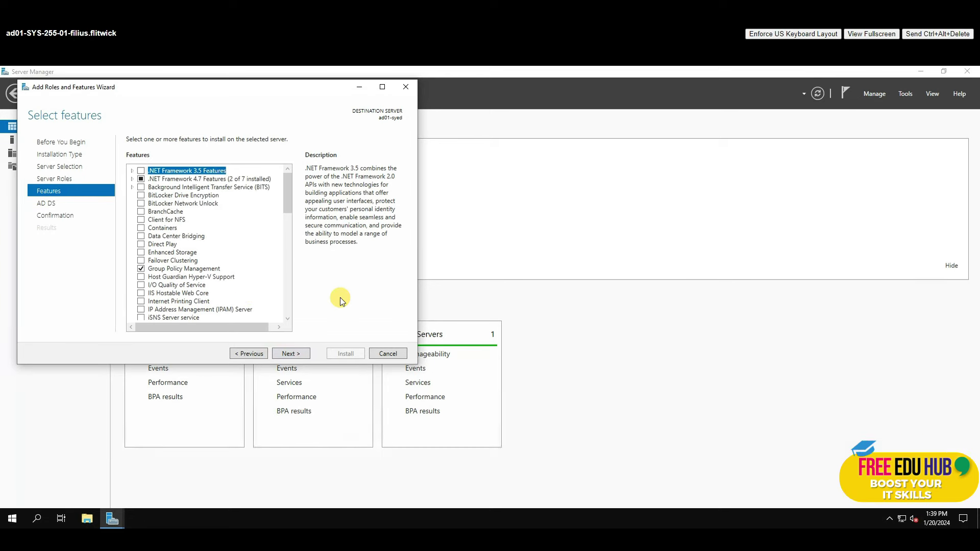
pyautogui.click(291, 354)
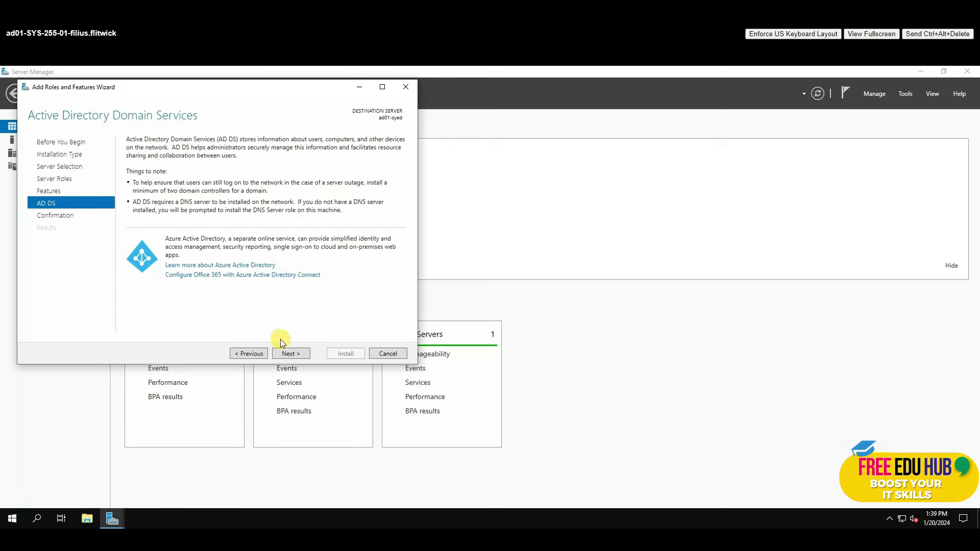
pyautogui.click(288, 354)
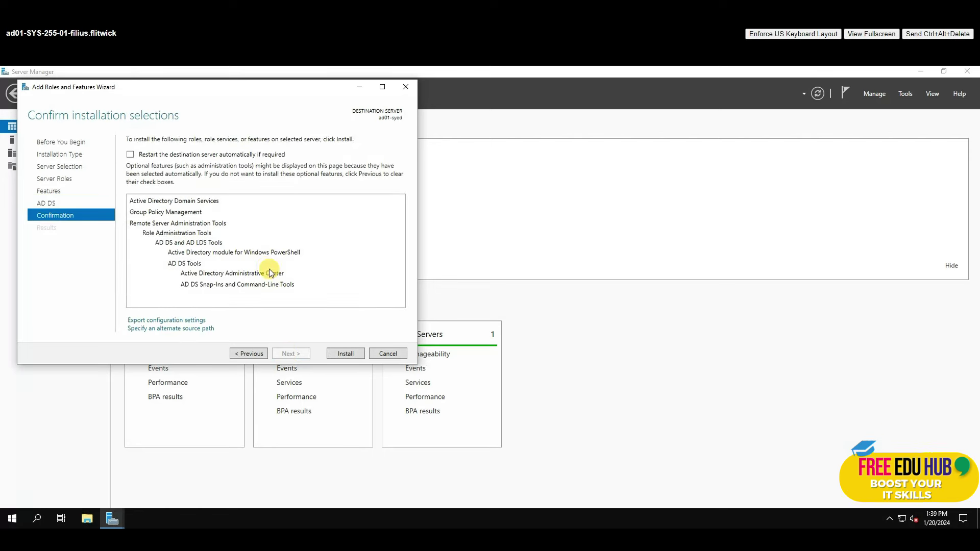
pyautogui.click(346, 353)
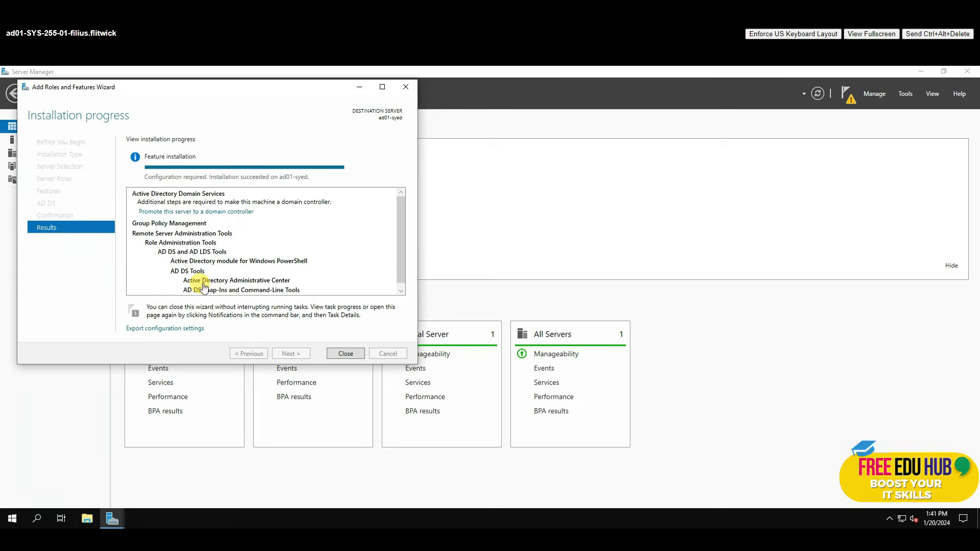
# Step: Close the finished wizard and choose 'Promote this server to a domain controller' from the notifications
pyautogui.click(346, 353)
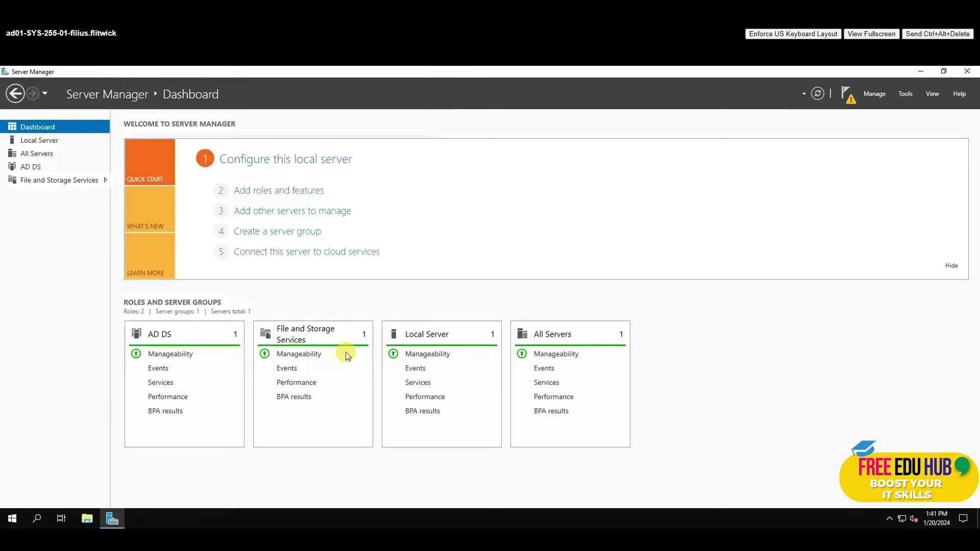
pyautogui.click(844, 96)
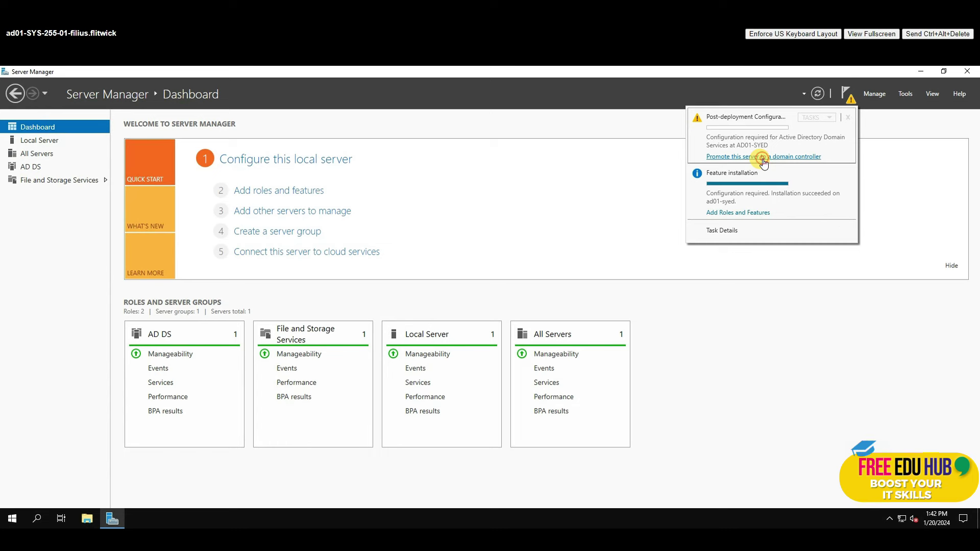
pyautogui.click(763, 158)
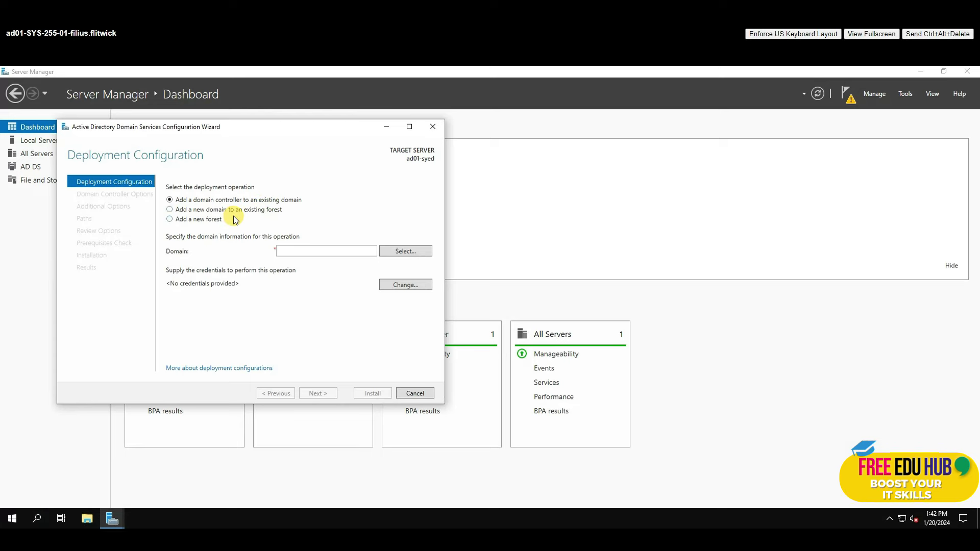
# Step: Choose to add a new forest with the root domain name syed.local
pyautogui.click(199, 220)
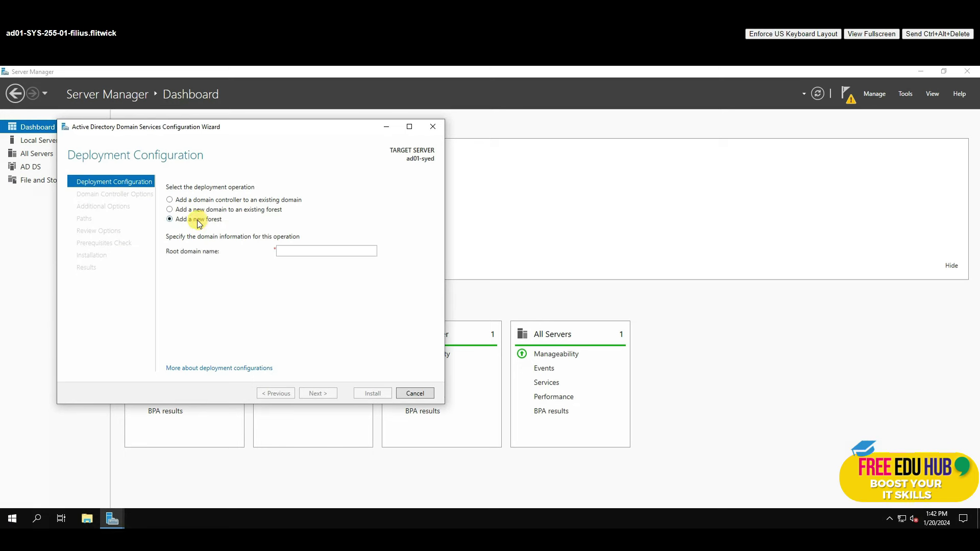
pyautogui.click(291, 250)
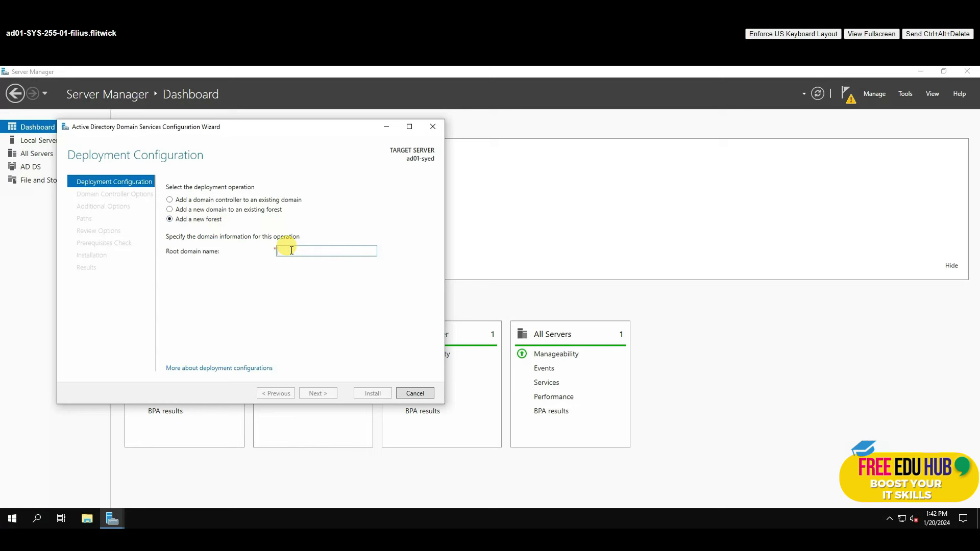
pyautogui.write('syed.local')
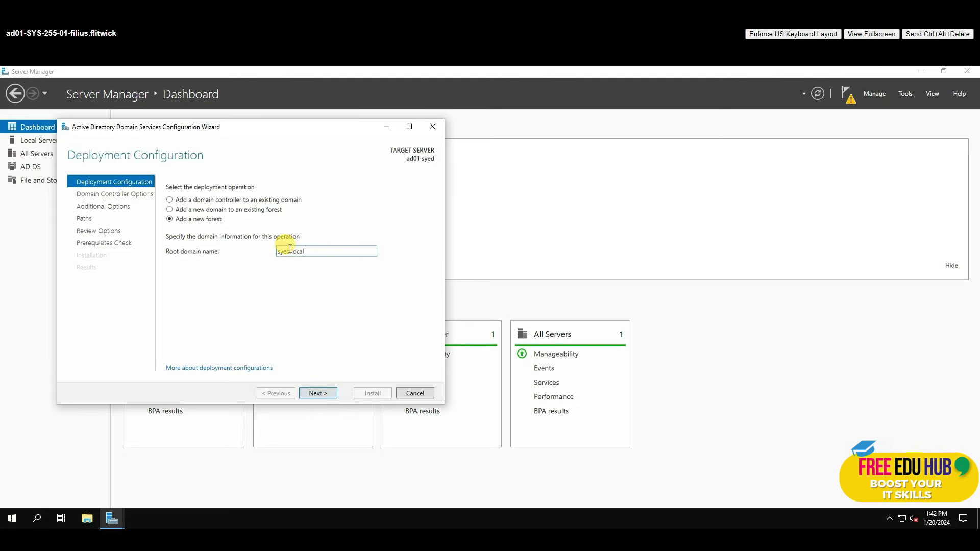
# Step: On Domain Controller Options, keep Windows Server 2016 as the forest functional level
pyautogui.click(314, 393)
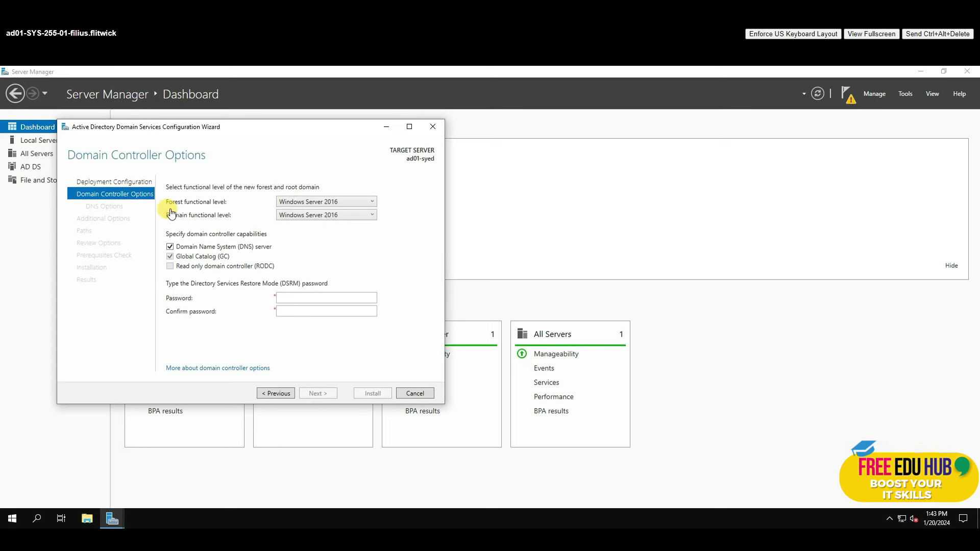
pyautogui.click(367, 203)
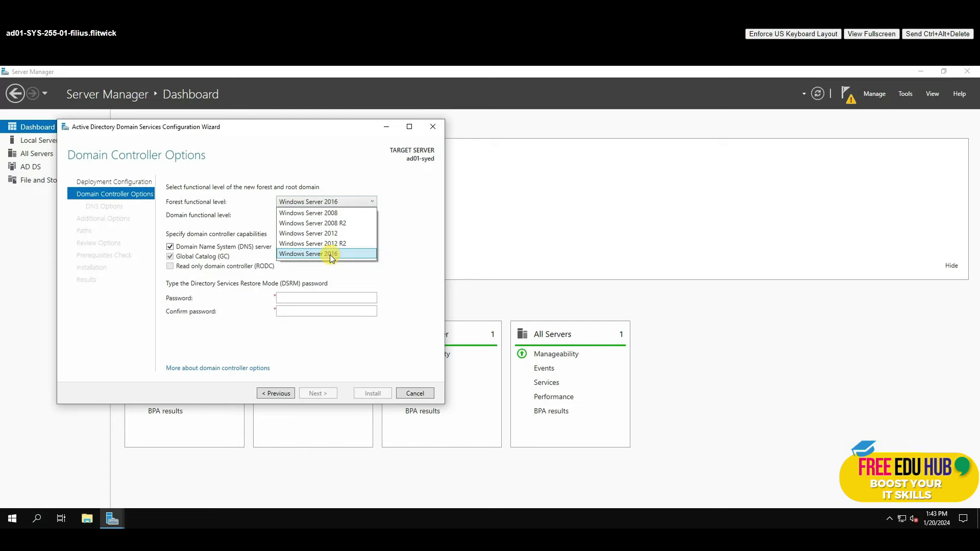
pyautogui.click(408, 231)
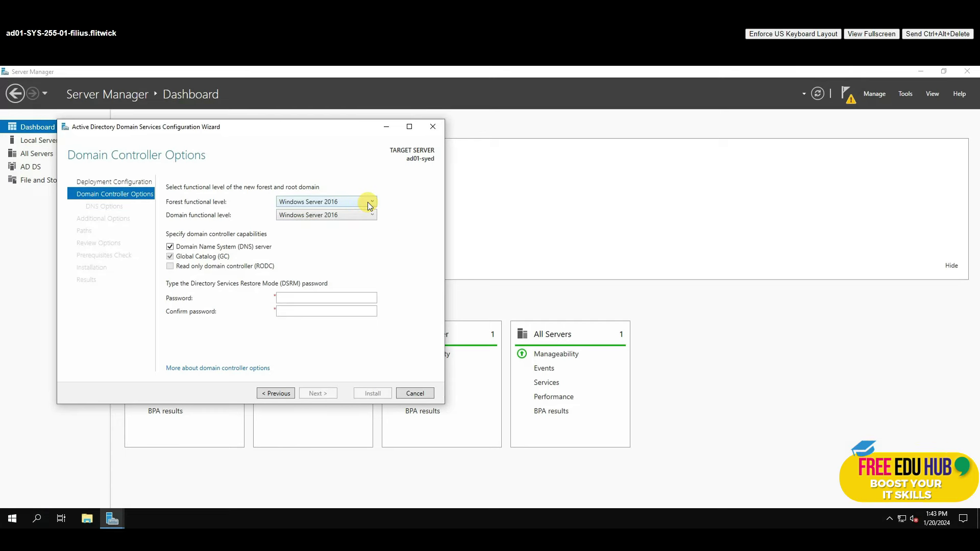
pyautogui.click(374, 202)
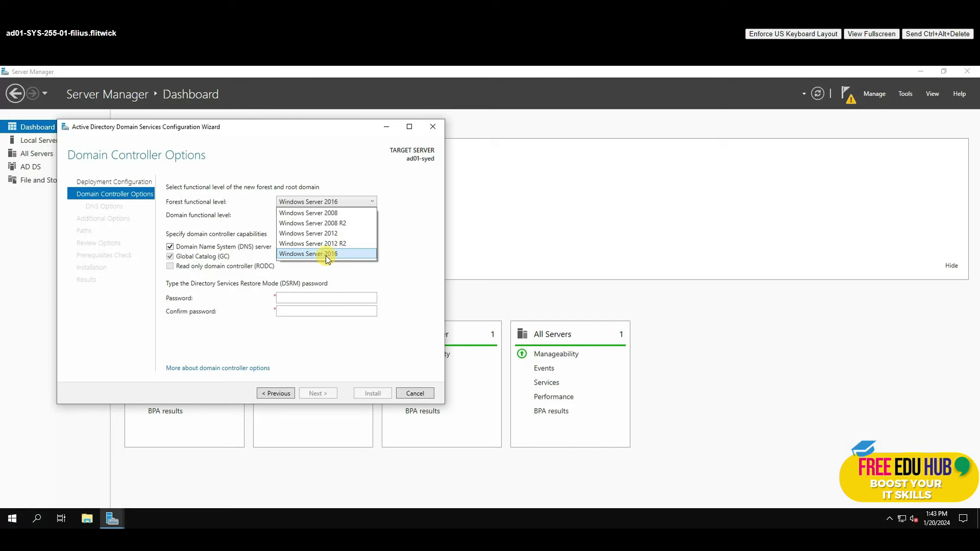
pyautogui.click(400, 221)
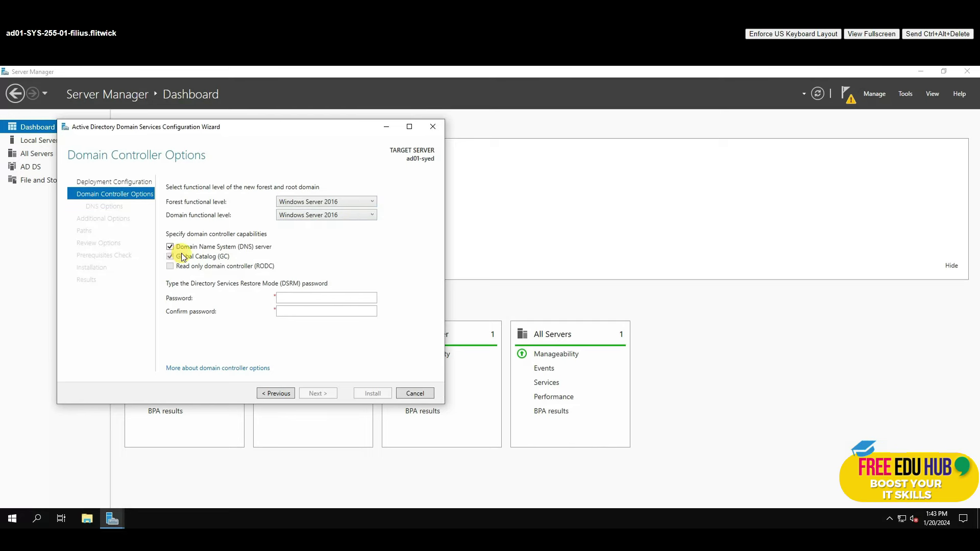
# Step: Enter and confirm the DSRM password, then advance to DNS Options
pyautogui.click(299, 296)
pyautogui.write('a')
pyautogui.press('Tab')
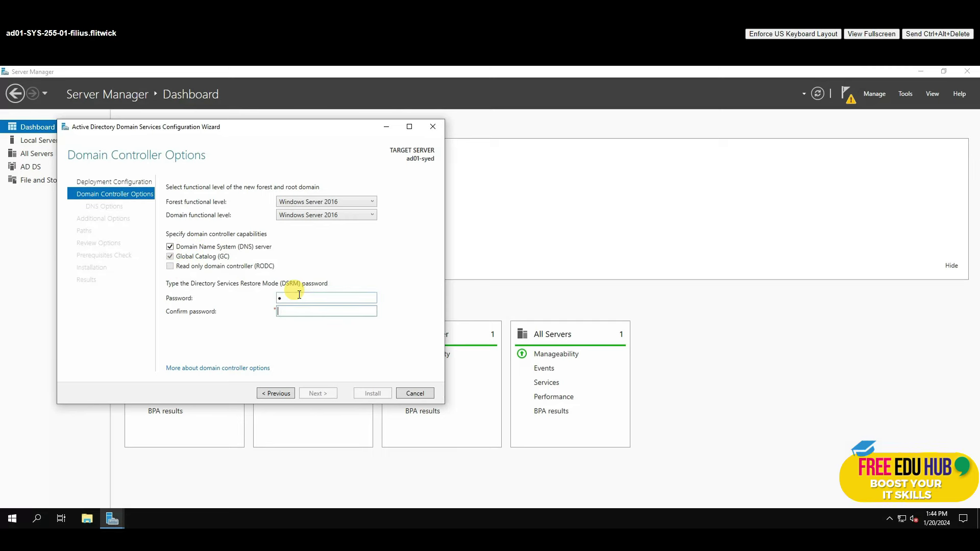
pyautogui.click(299, 294)
pyautogui.press('BackSpace')
pyautogui.press('F7')
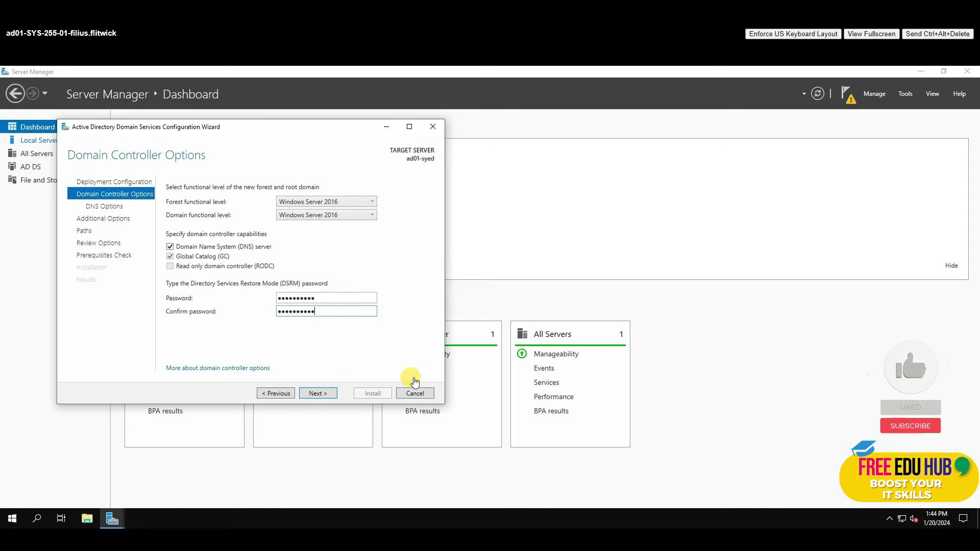
pyautogui.click(317, 393)
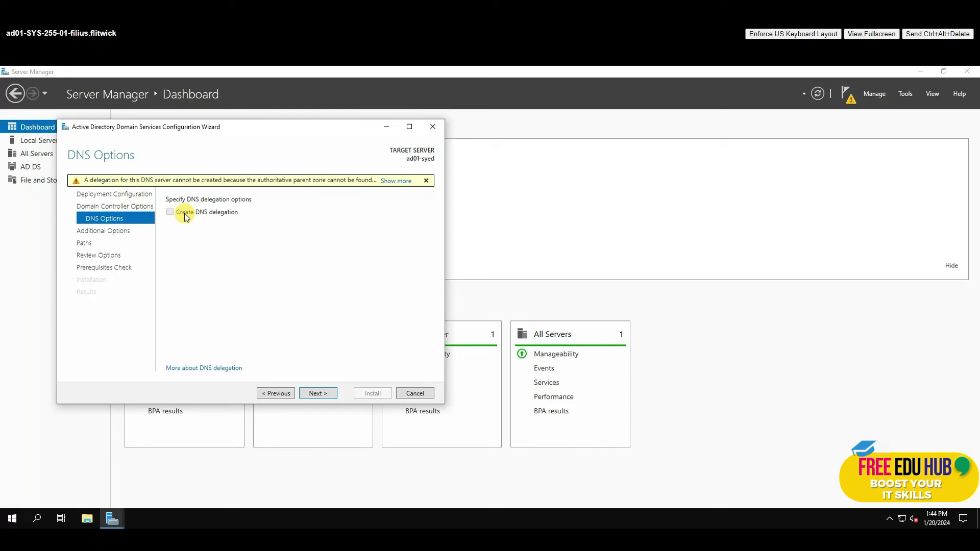
# Step: Accept no DNS delegation, NetBIOS name SYED and default NTDS/SYSVOL paths to reach Review Options
pyautogui.click(316, 394)
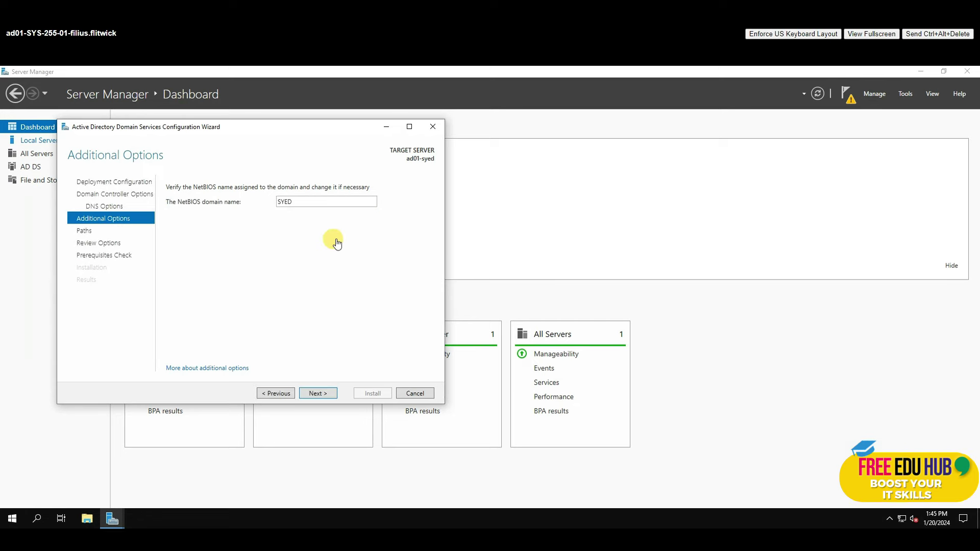
pyautogui.click(318, 392)
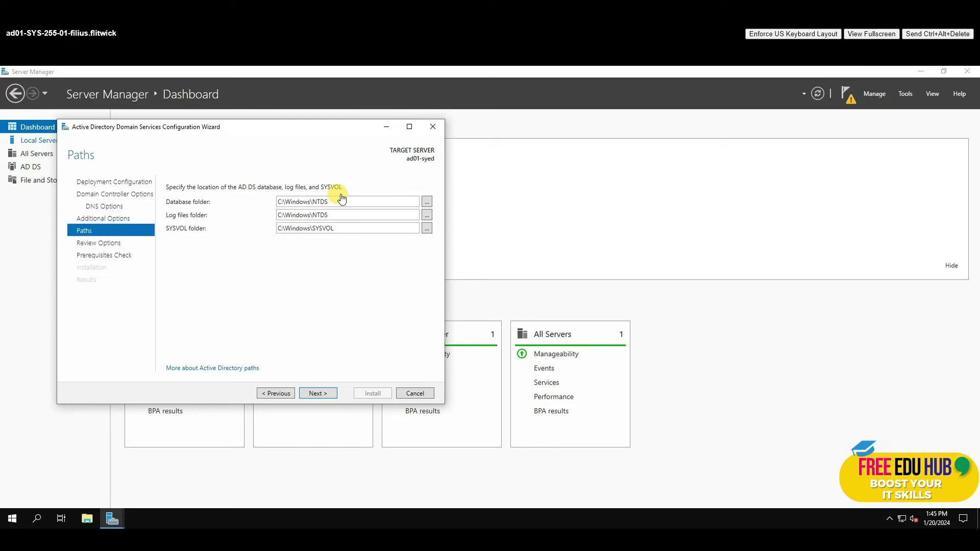
pyautogui.click(316, 392)
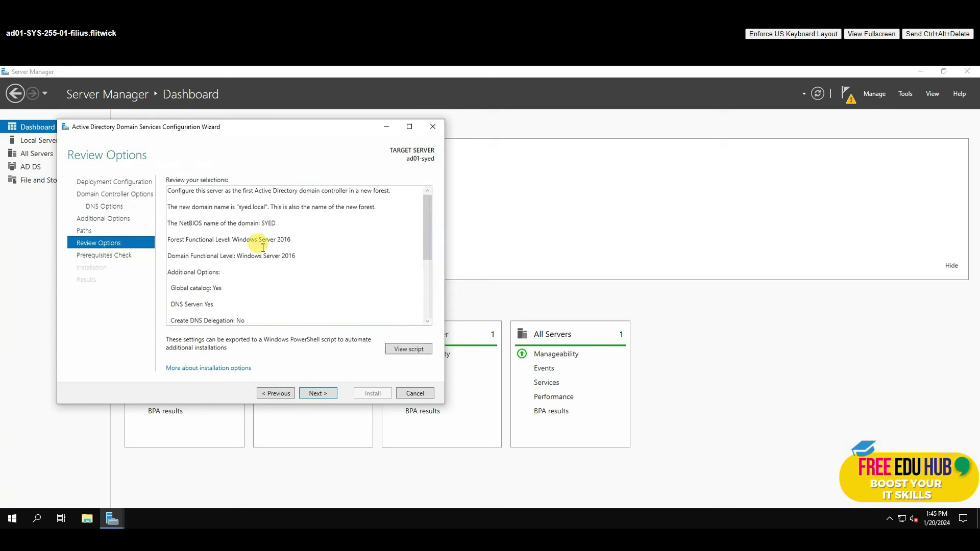
# Step: Review the selections and the PowerShell deployment script, then run the prerequisites check
pyautogui.scroll(-1, 384, 247)
pyautogui.scroll(-1, 384, 247)
pyautogui.moveTo(428, 266); pyautogui.dragTo(434, 195)
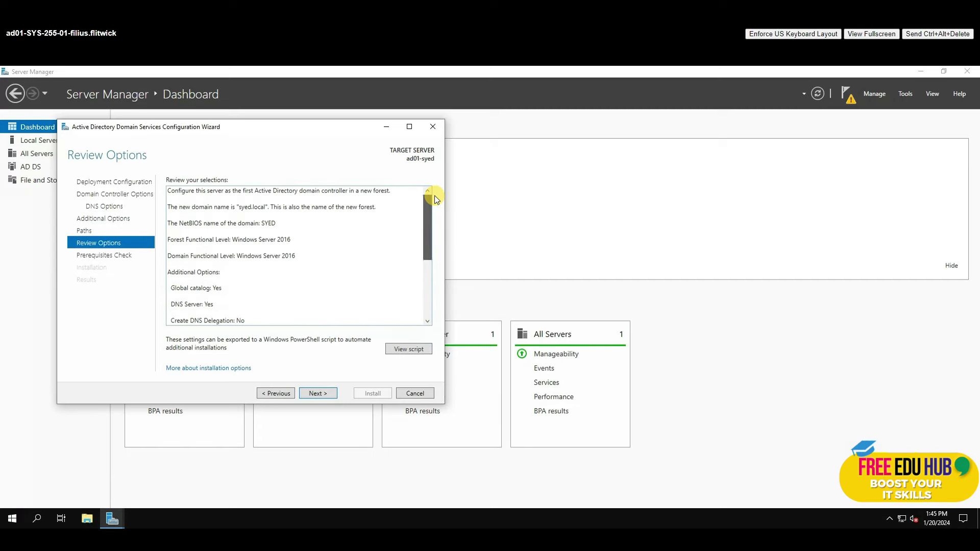
pyautogui.click(411, 349)
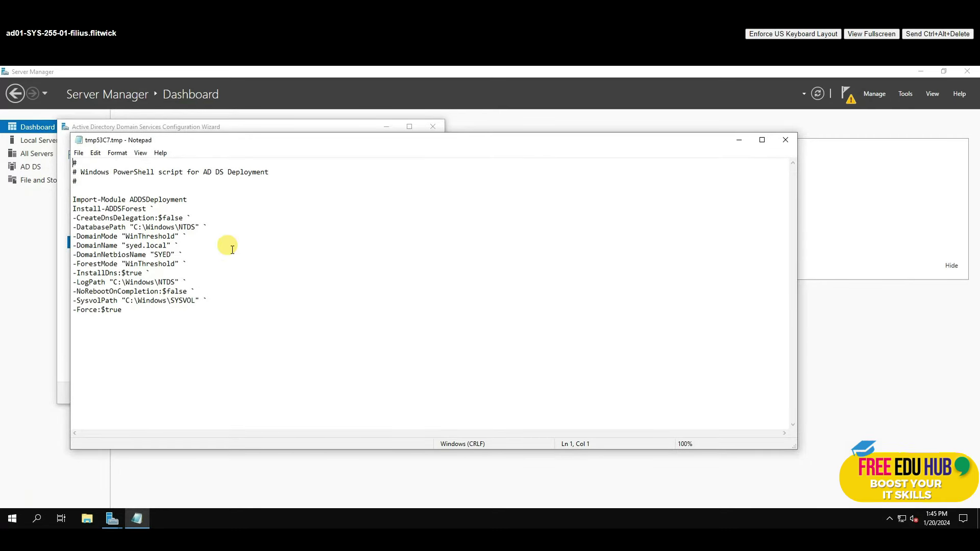
pyautogui.click(784, 140)
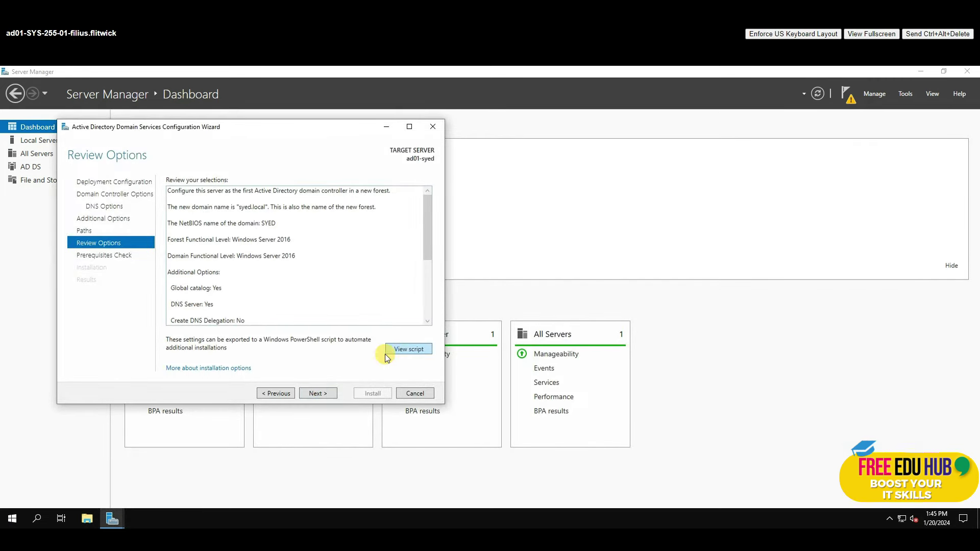
pyautogui.click(317, 394)
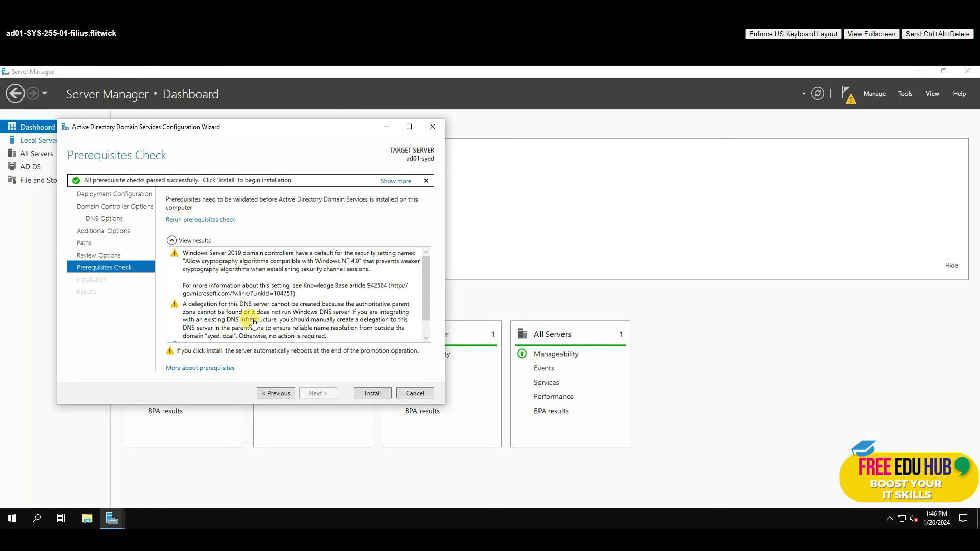
# Step: Install AD DS on ad01-syed and dismiss the sign-out notice before the restart
pyautogui.click(426, 296)
pyautogui.moveTo(427, 296); pyautogui.dragTo(437, 262)
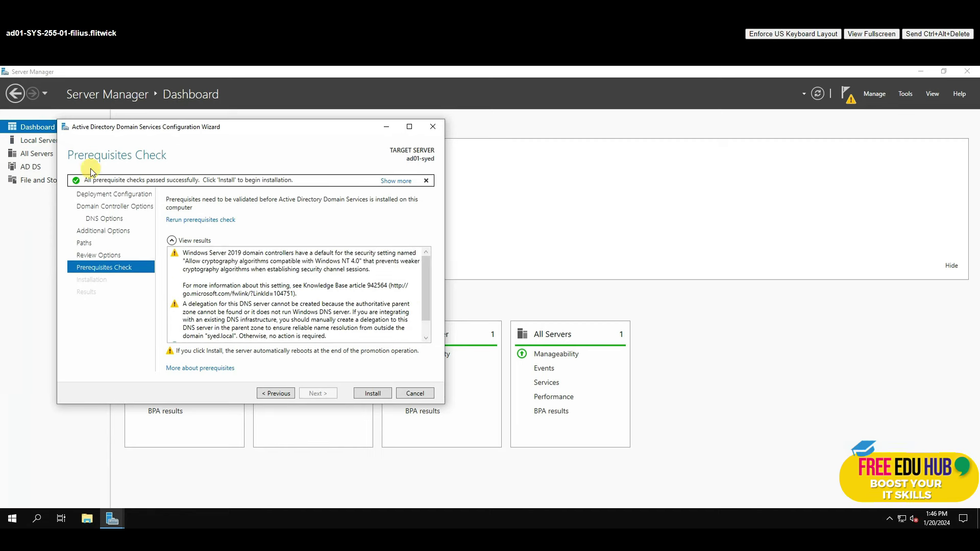
pyautogui.click(373, 393)
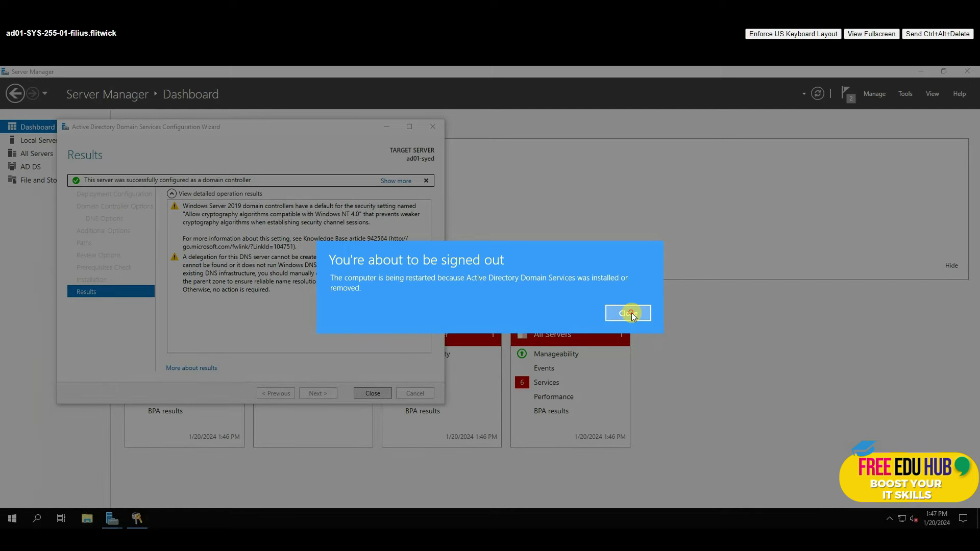
pyautogui.click(623, 312)
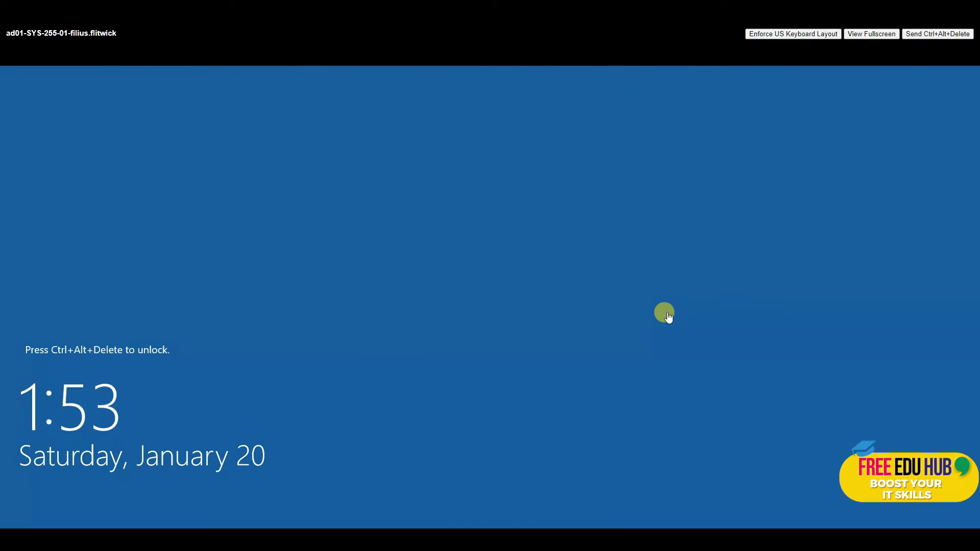
# Step: Send Ctrl+Alt+Delete and sign in as SYED\Administrator with the account password
pyautogui.click(936, 35)
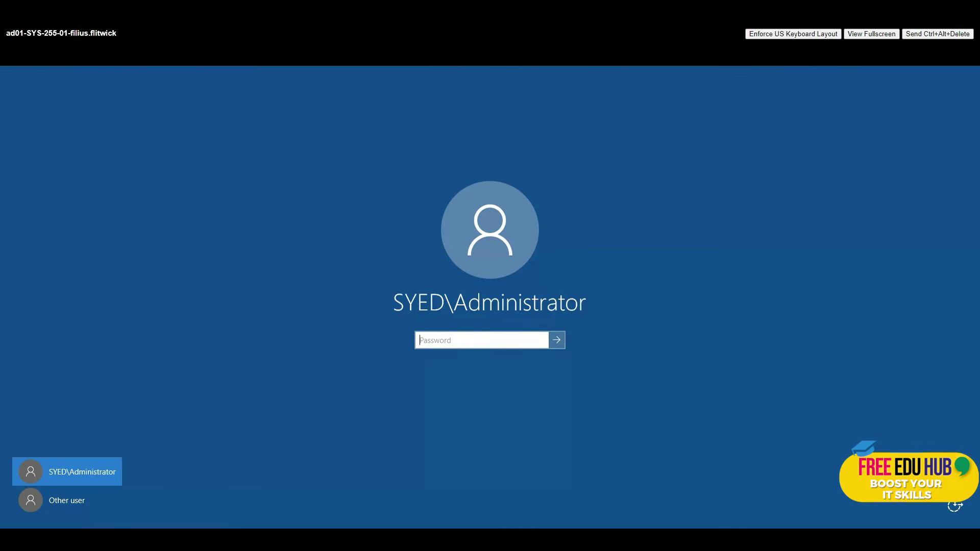
pyautogui.hotkey('ctrl', 'v')
pyautogui.click(556, 340)
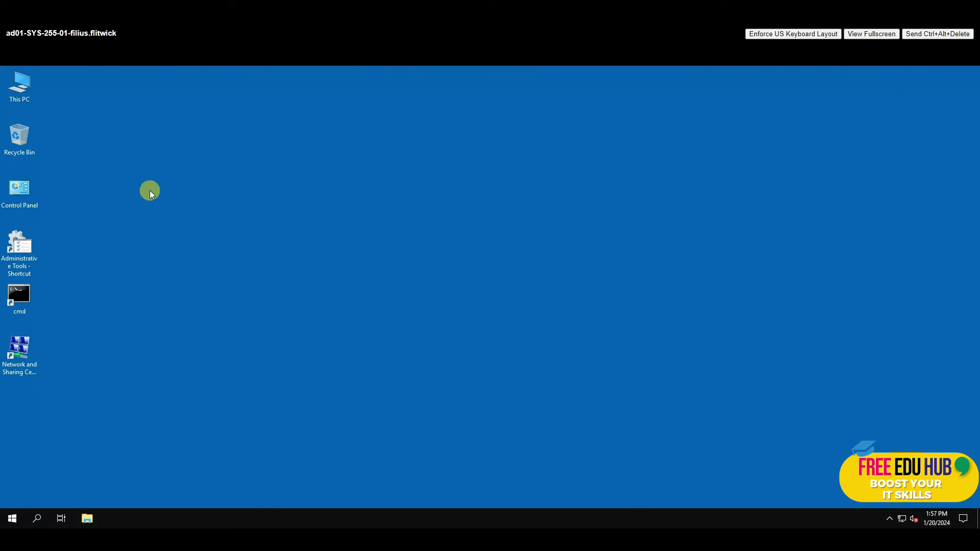
pyautogui.rightClick(21, 86)
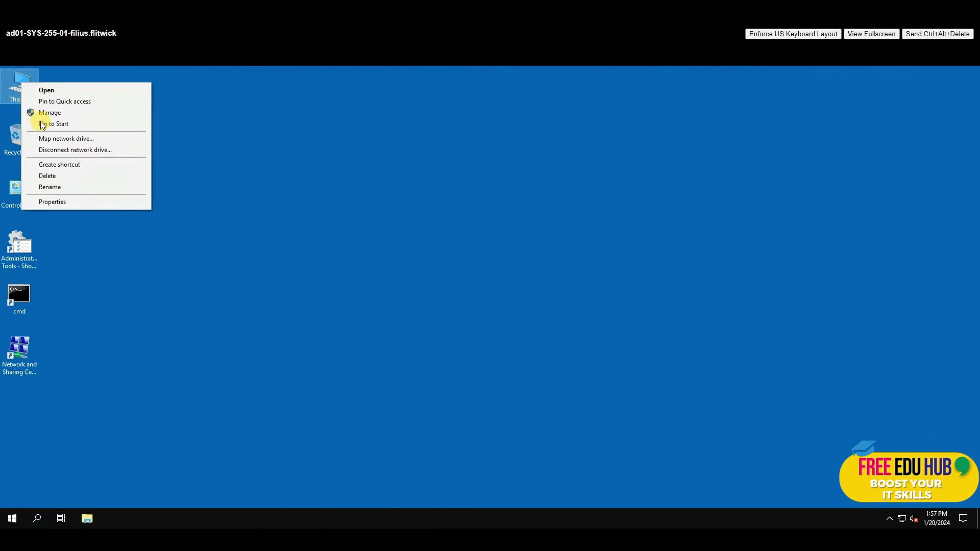
pyautogui.click(74, 206)
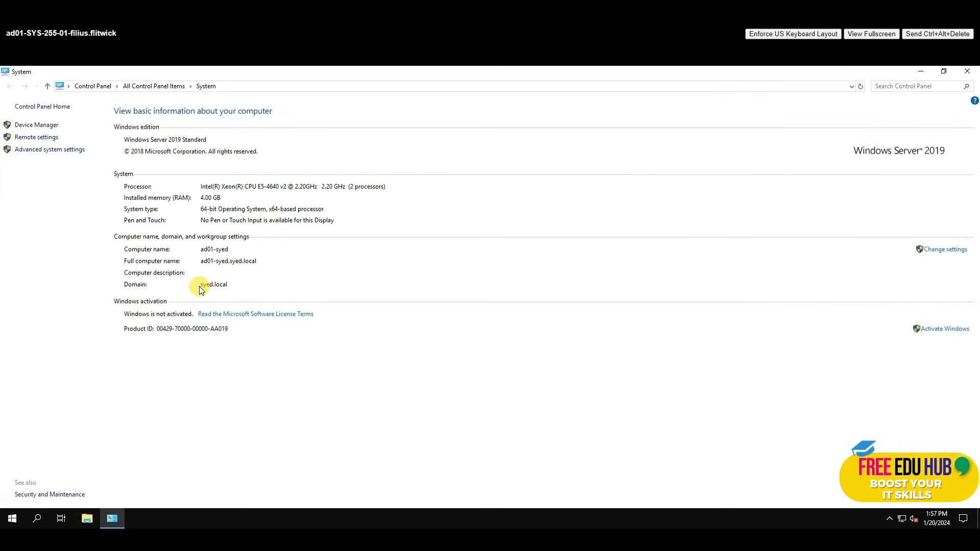
pyautogui.click(967, 71)
pyautogui.click(19, 251)
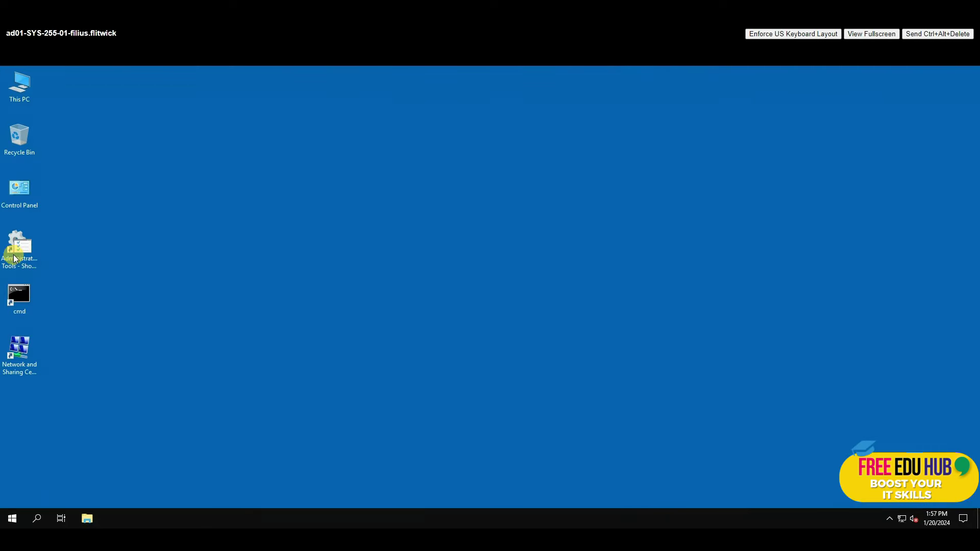
# Step: From Administrative Tools, drag a DNS shortcut onto the desktop
pyautogui.doubleClick(18, 251)
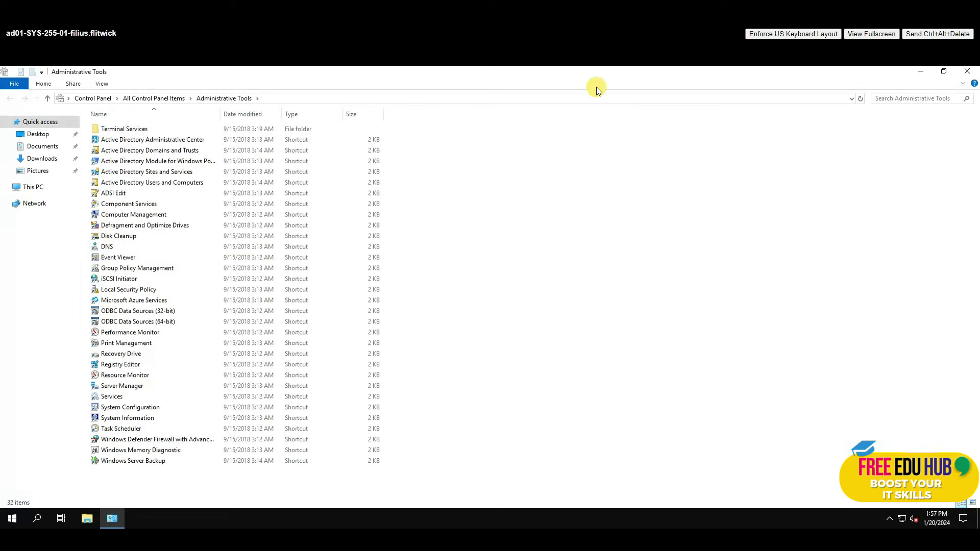
pyautogui.doubleClick(623, 71)
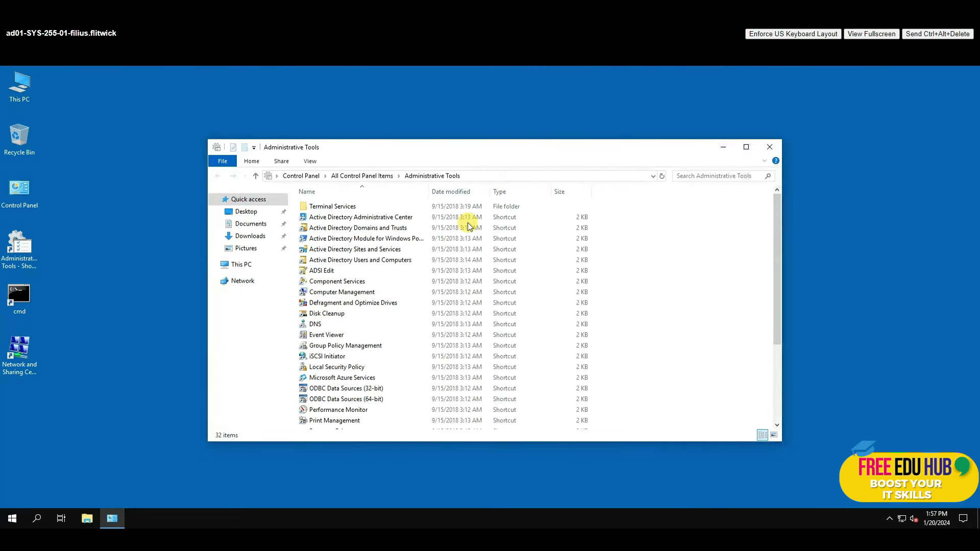
pyautogui.click(347, 217)
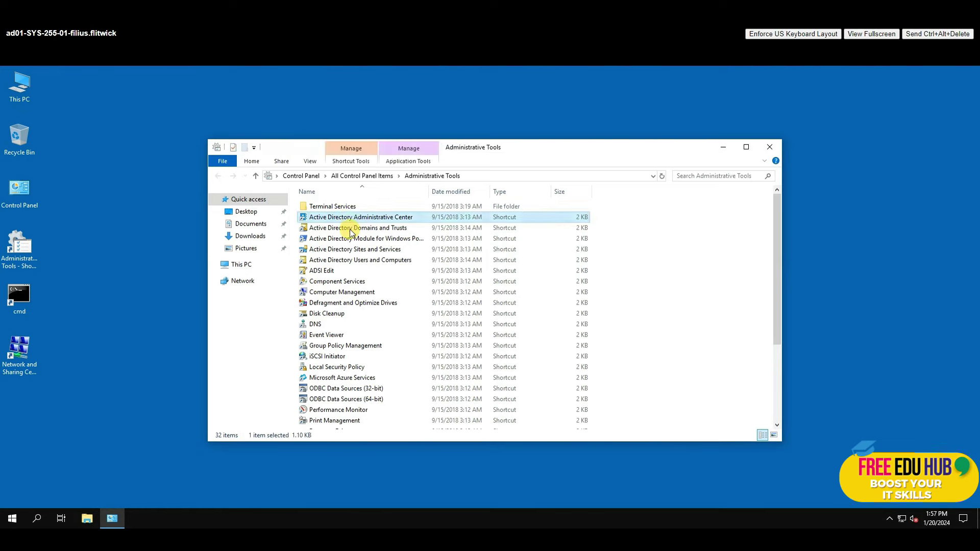
pyautogui.click(323, 326)
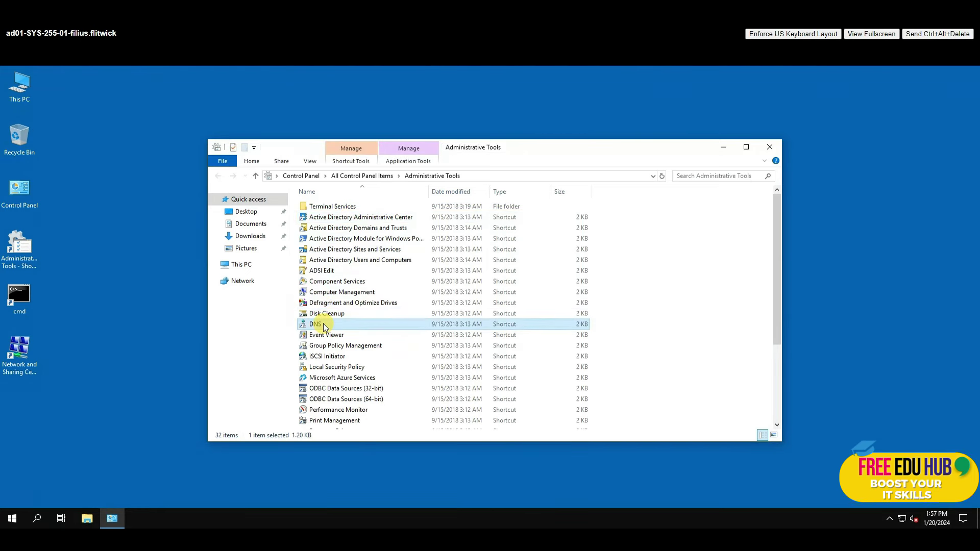
pyautogui.moveTo(270, 330); pyautogui.dragTo(79, 431)
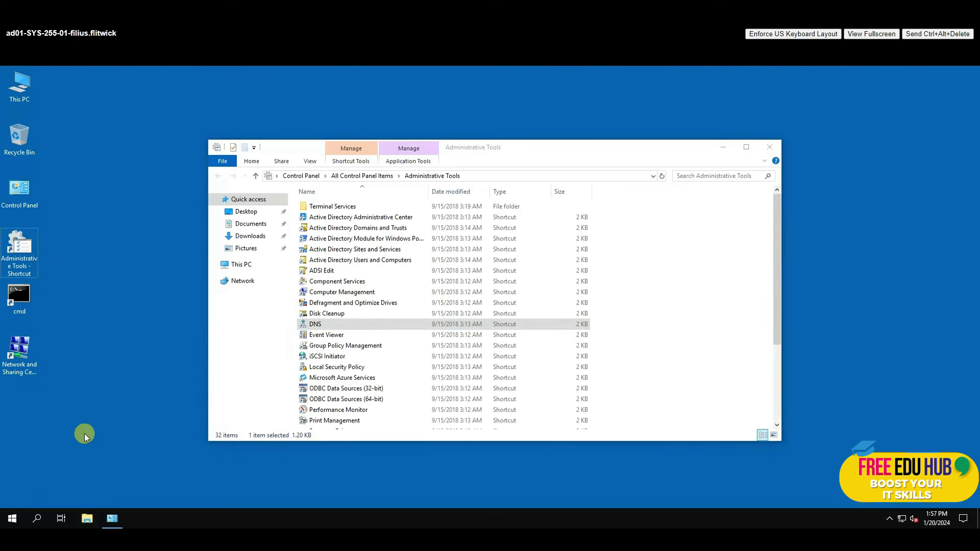
# Step: Select the Active Directory tools through ADSI Edit and paste them onto the desktop
pyautogui.click(351, 218)
pyautogui.keyDown('shift'); pyautogui.click(352, 228); pyautogui.keyUp('shift')
pyautogui.keyDown('shift'); pyautogui.click(341, 238); pyautogui.keyUp('shift')
pyautogui.keyDown('shift'); pyautogui.click(339, 249); pyautogui.keyUp('shift')
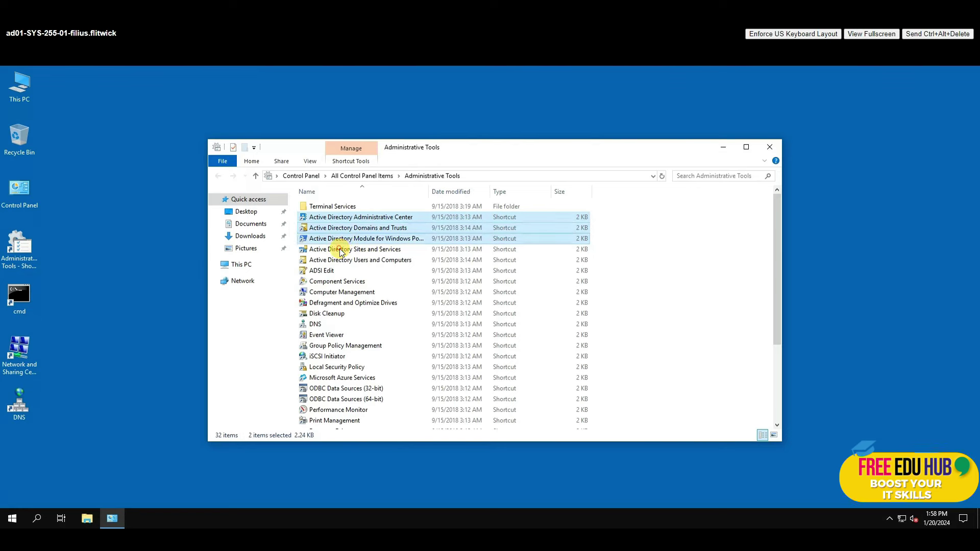
pyautogui.keyDown('shift'); pyautogui.click(339, 261); pyautogui.keyUp('shift')
pyautogui.keyDown('shift'); pyautogui.click(327, 271); pyautogui.keyUp('shift')
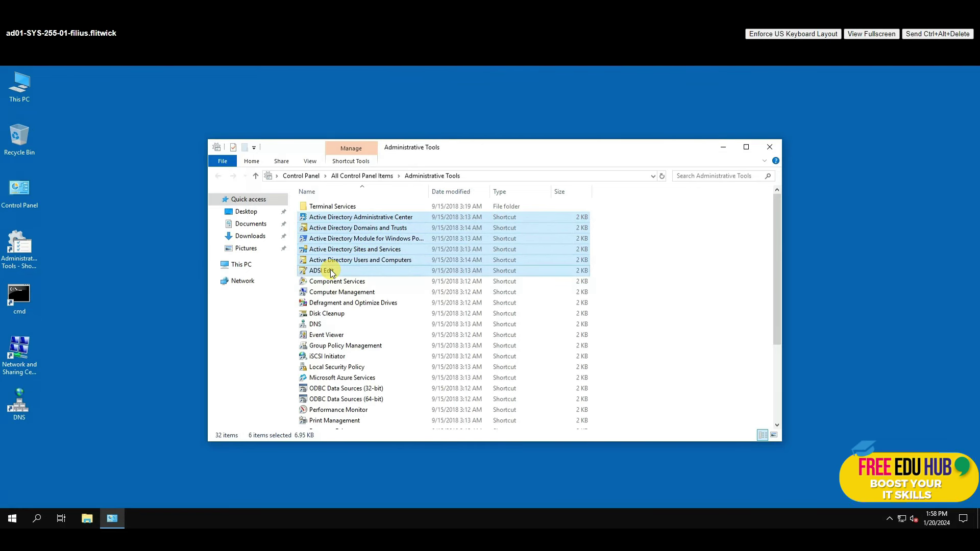
pyautogui.click(70, 345)
pyautogui.hotkey('ctrl', 'v')
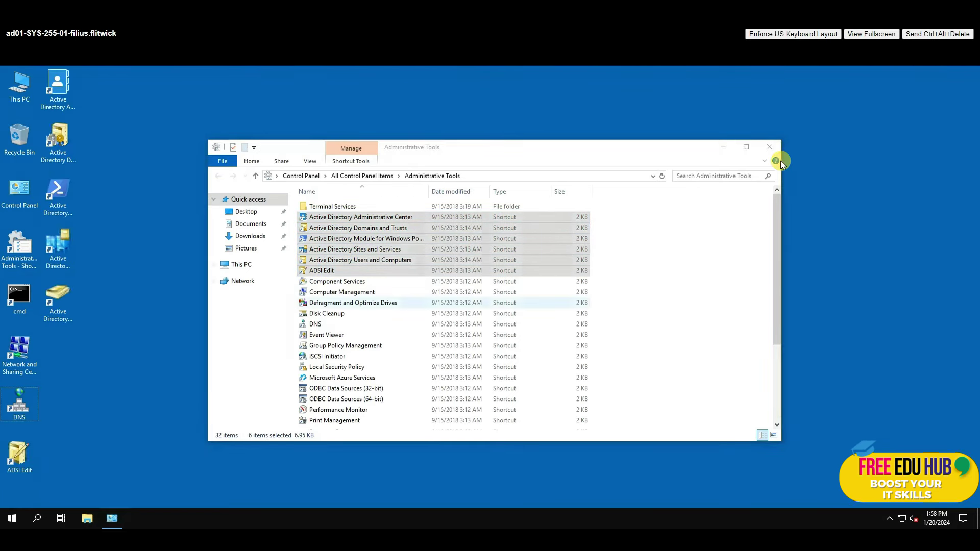
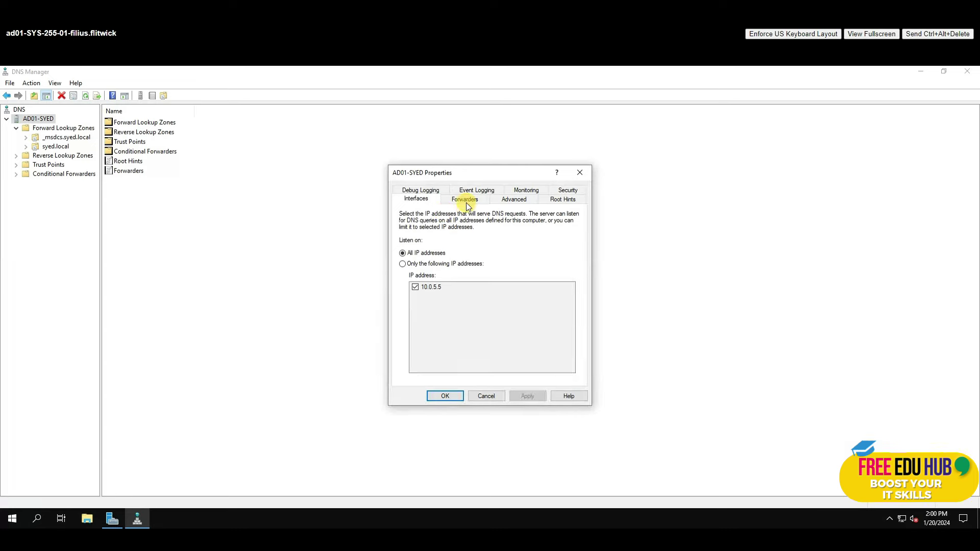
# Step: Confirm forwarder 10.0.5.2 (fw1-syed.syed.local), exit DNS and Server Manager, and launch Network and Sharing Center
pyautogui.click(465, 199)
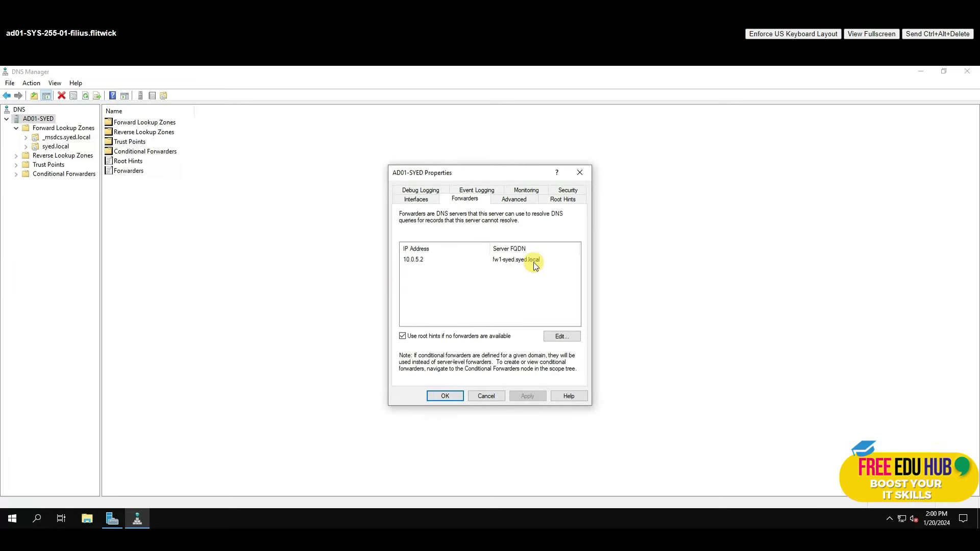
pyautogui.click(485, 394)
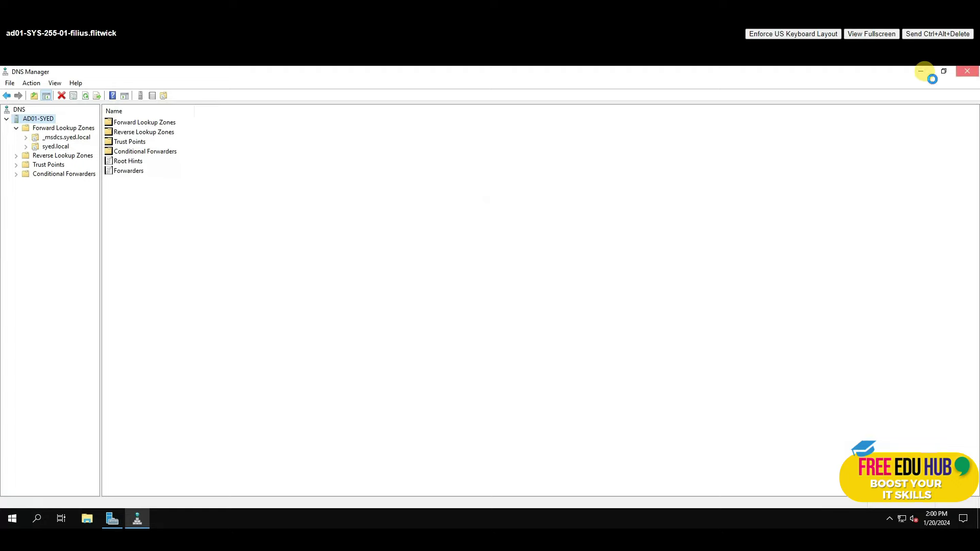
pyautogui.click(965, 73)
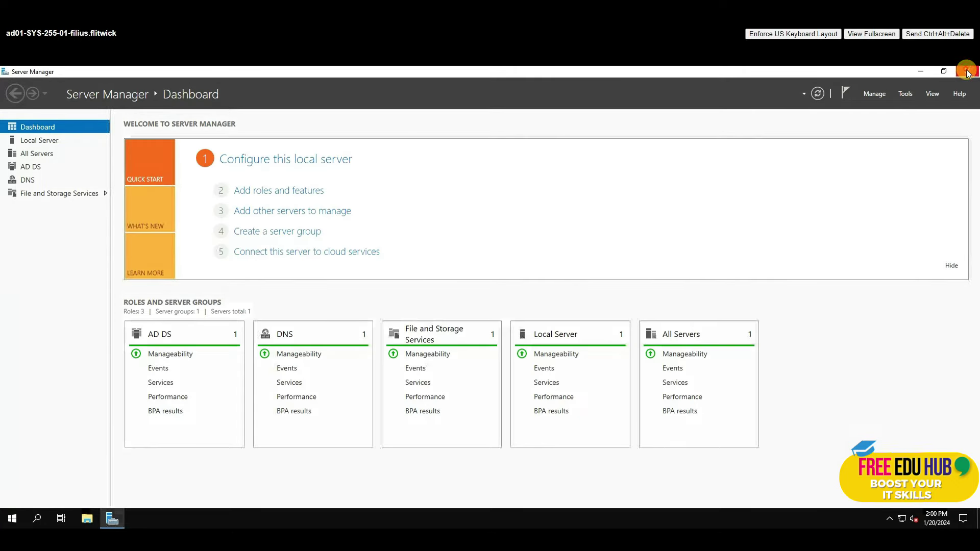
pyautogui.click(966, 73)
pyautogui.doubleClick(20, 359)
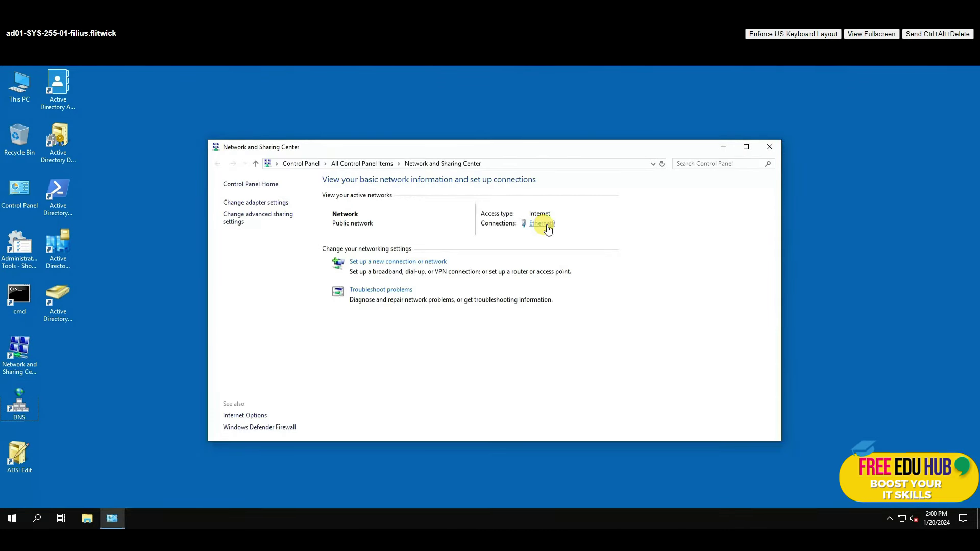
# Step: Review Ethernet0's IPv4 settings: static 10.0.5.5, gateway 10.0.5.2, DNS 127.0.0.1
pyautogui.click(542, 224)
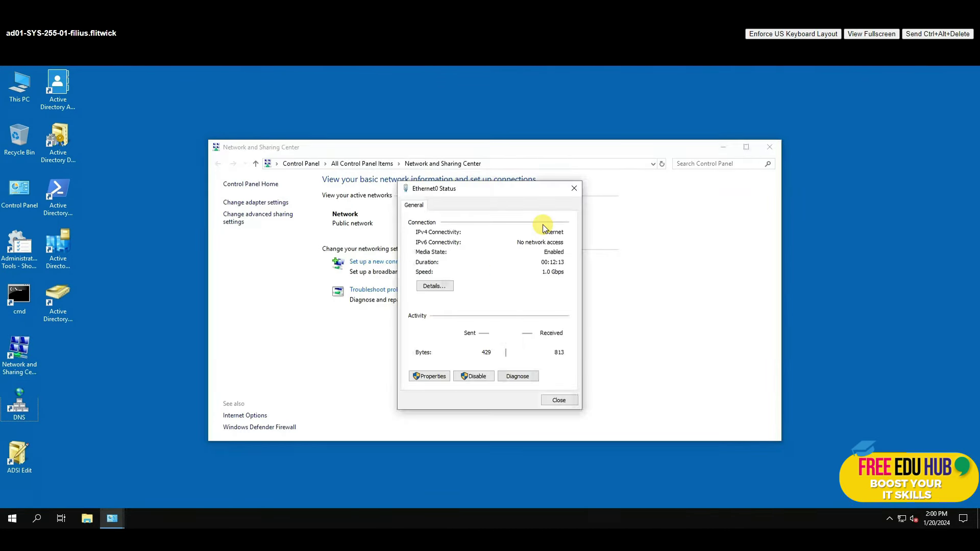
pyautogui.click(431, 376)
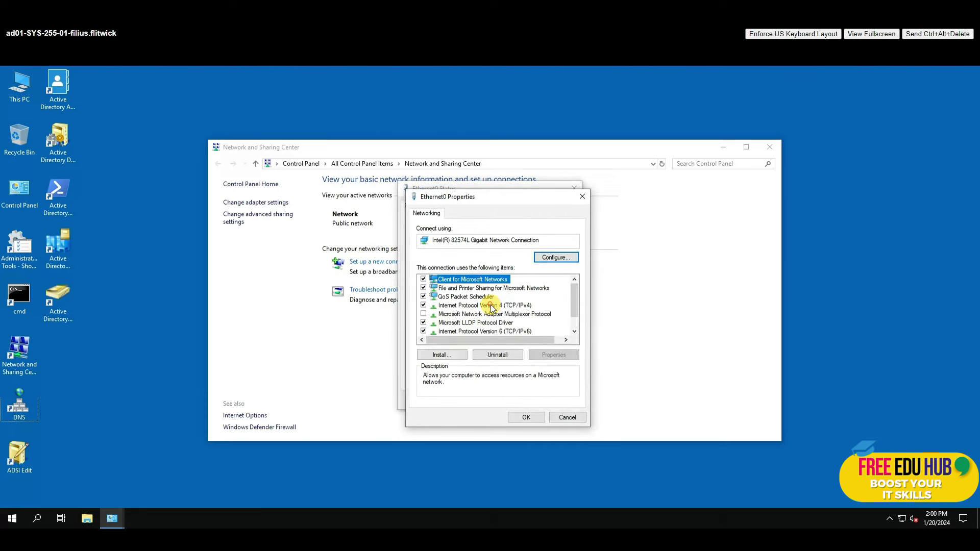
pyautogui.click(490, 305)
pyautogui.click(559, 355)
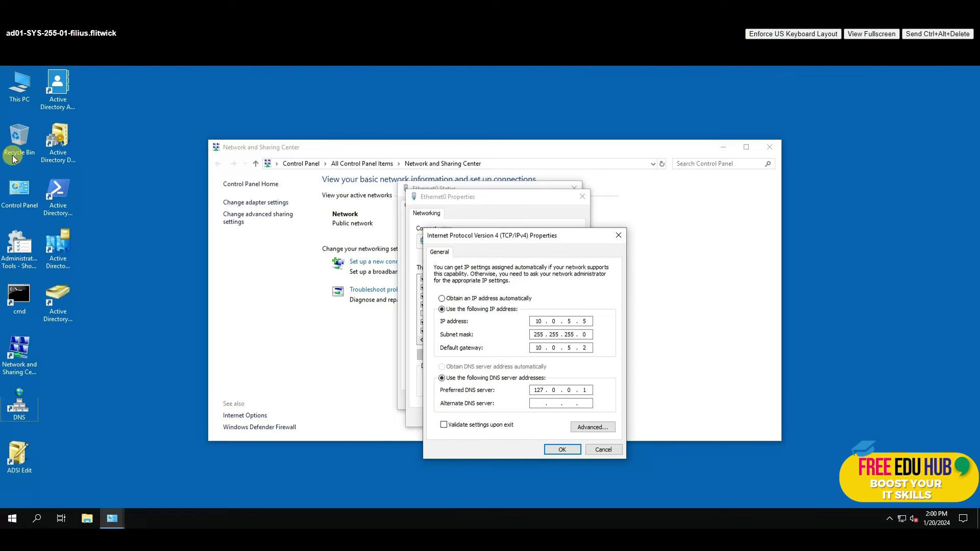
# Step: Close the IPv4, adapter and status dialogs without changes, then Network and Sharing Center
pyautogui.click(602, 448)
pyautogui.click(566, 416)
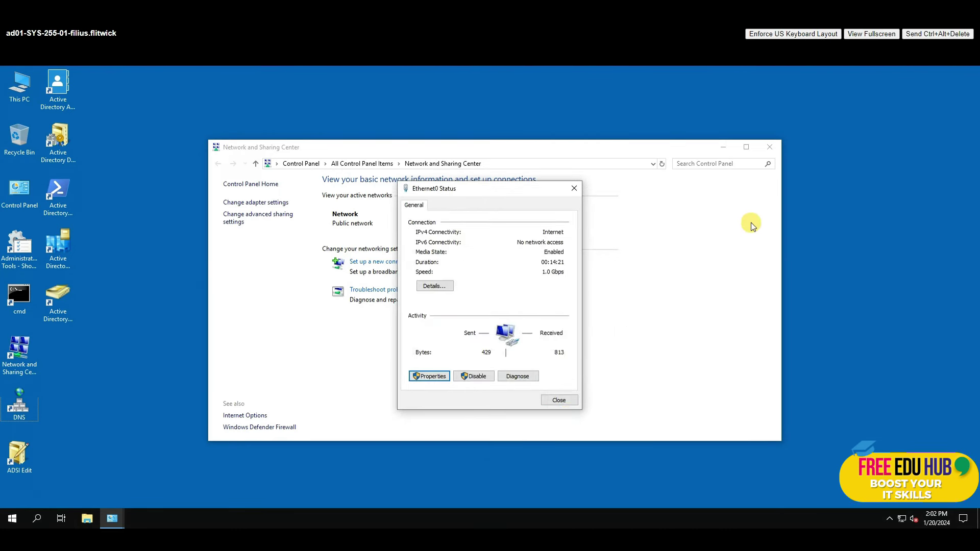
pyautogui.click(562, 400)
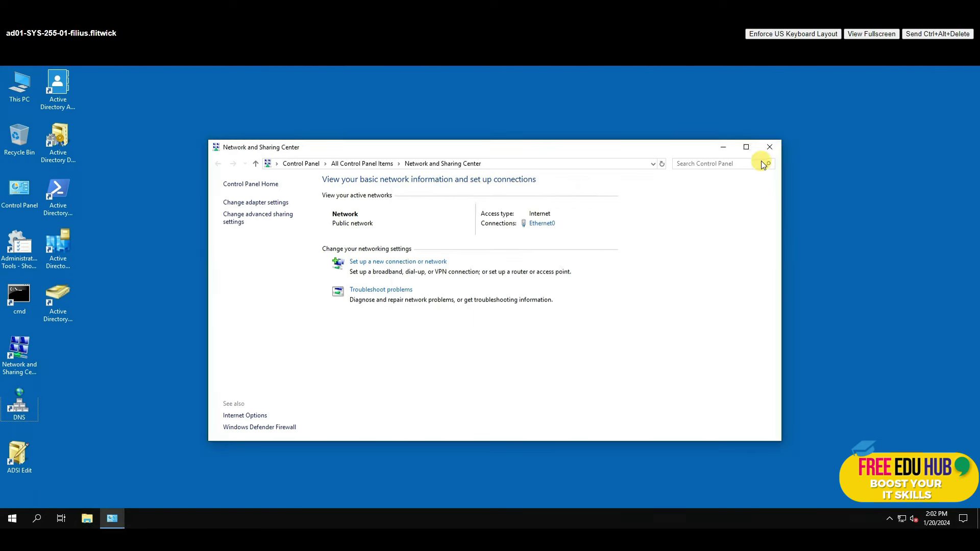
pyautogui.click(770, 147)
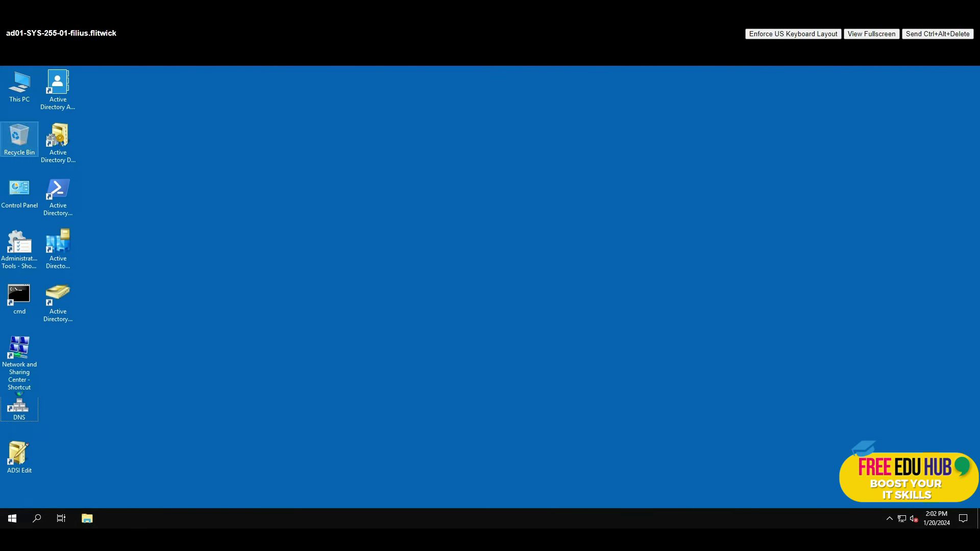
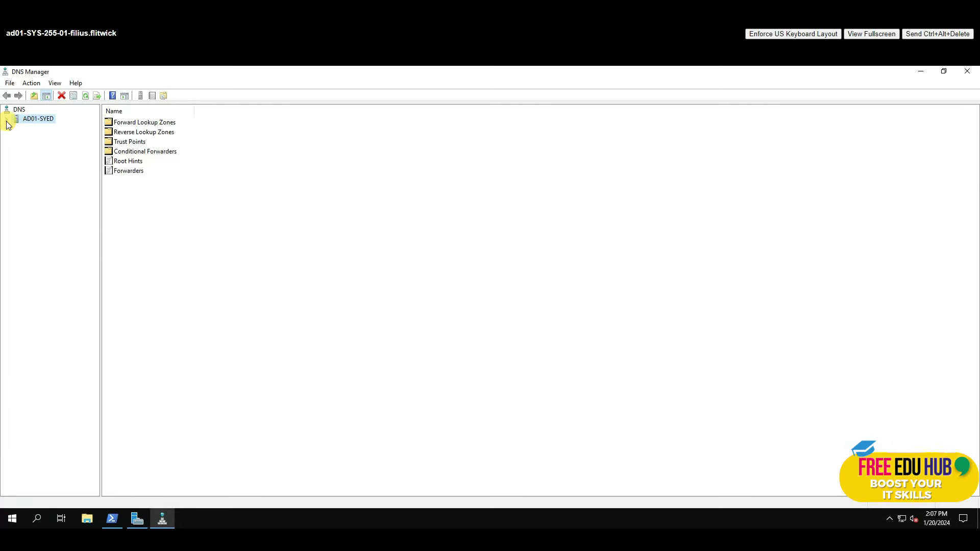
# Step: Expand the AD01-SYED server and open the syed.local forward lookup zone
pyautogui.click(6, 118)
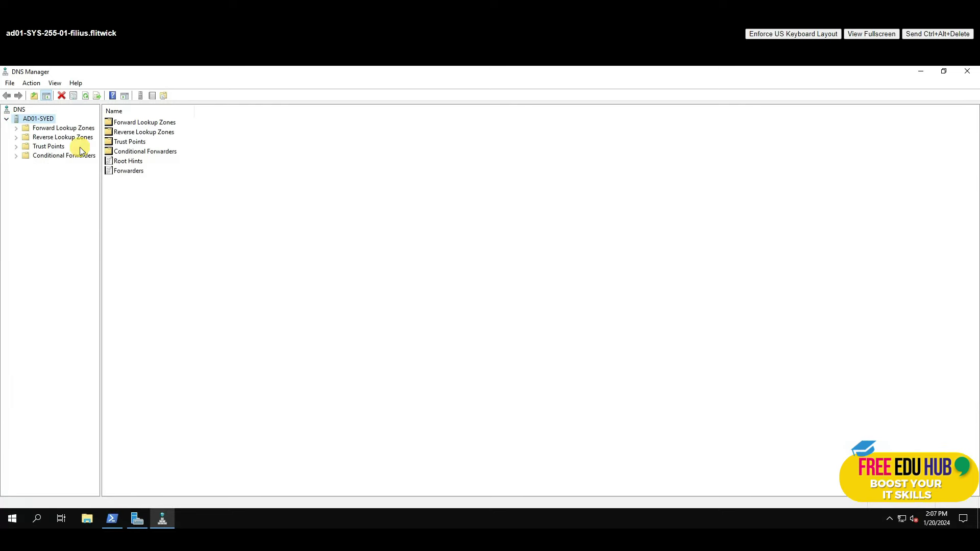
pyautogui.doubleClick(41, 128)
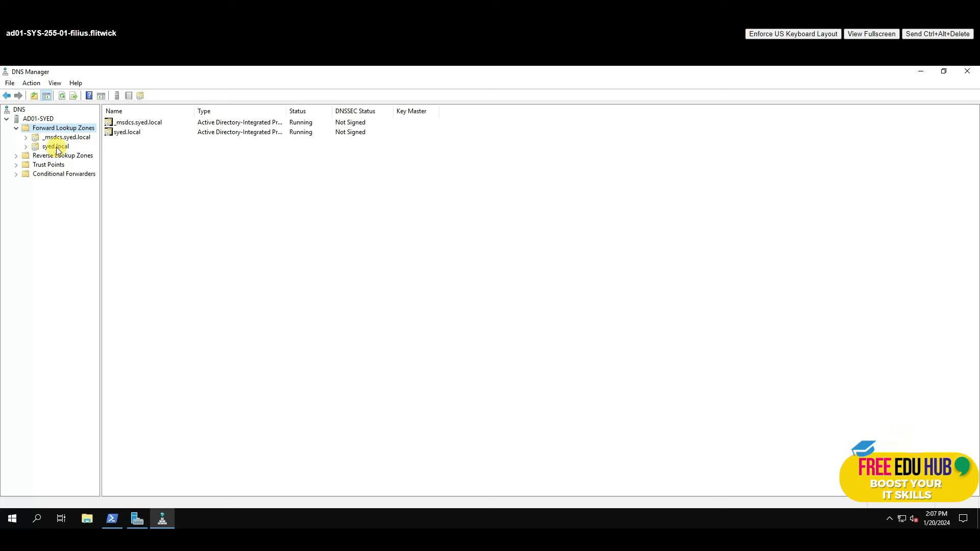
pyautogui.doubleClick(56, 146)
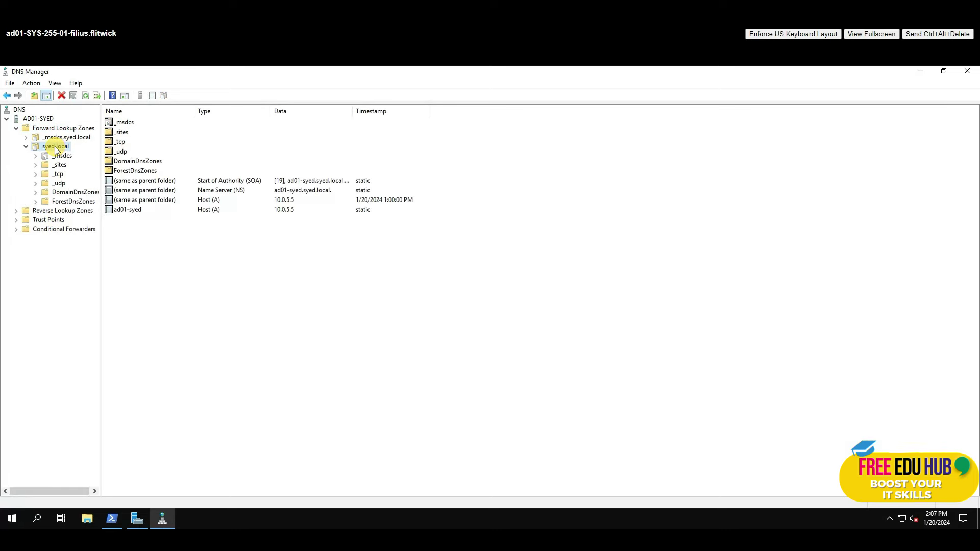
# Step: Add host (A) record fw01-syed at 10.0.5.2 with Create PTR ticked, and acknowledge the PTR warning
pyautogui.rightClick(54, 146)
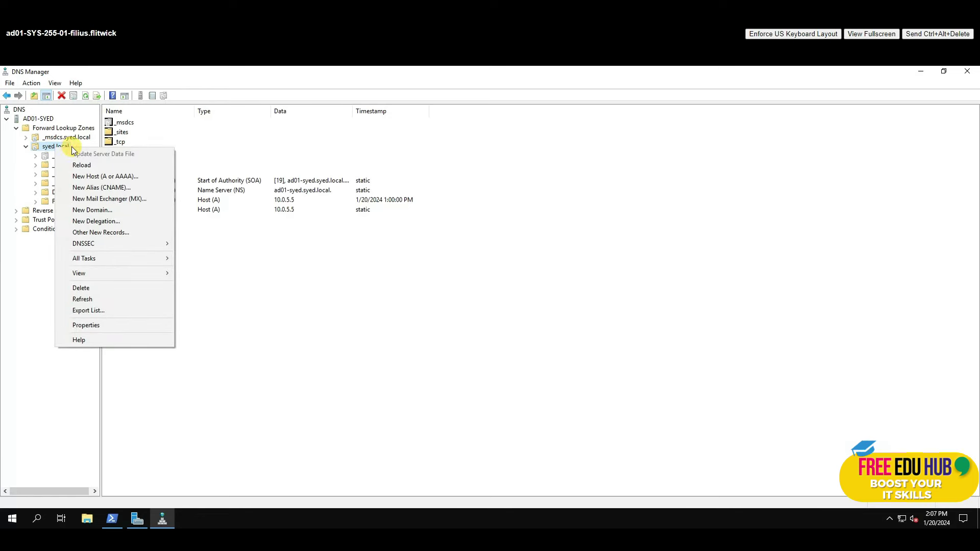
pyautogui.click(105, 176)
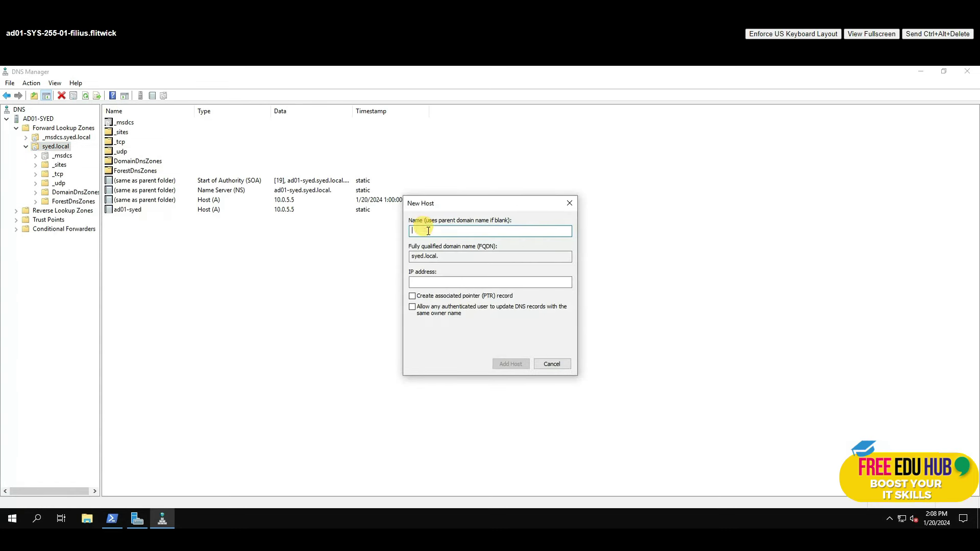
pyautogui.write('fw01-syed')
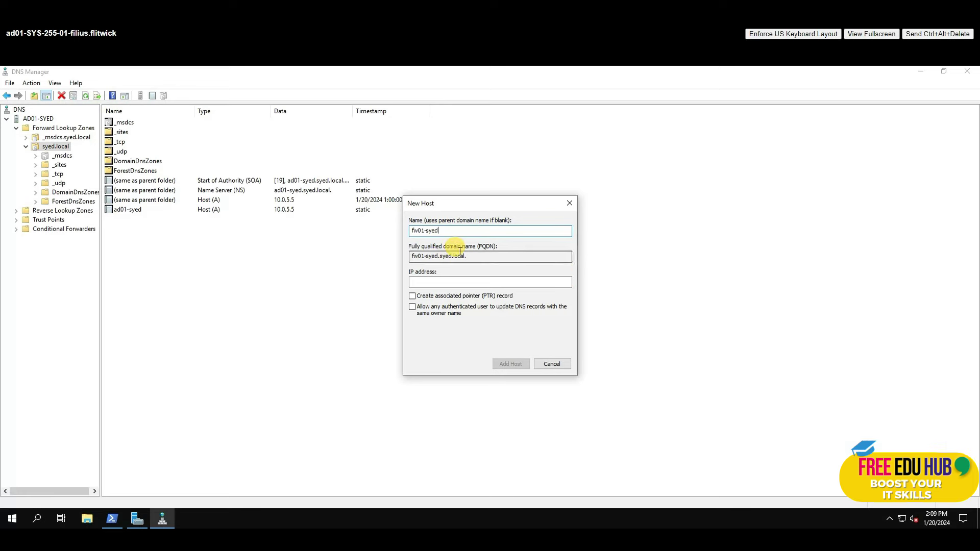
pyautogui.click(430, 283)
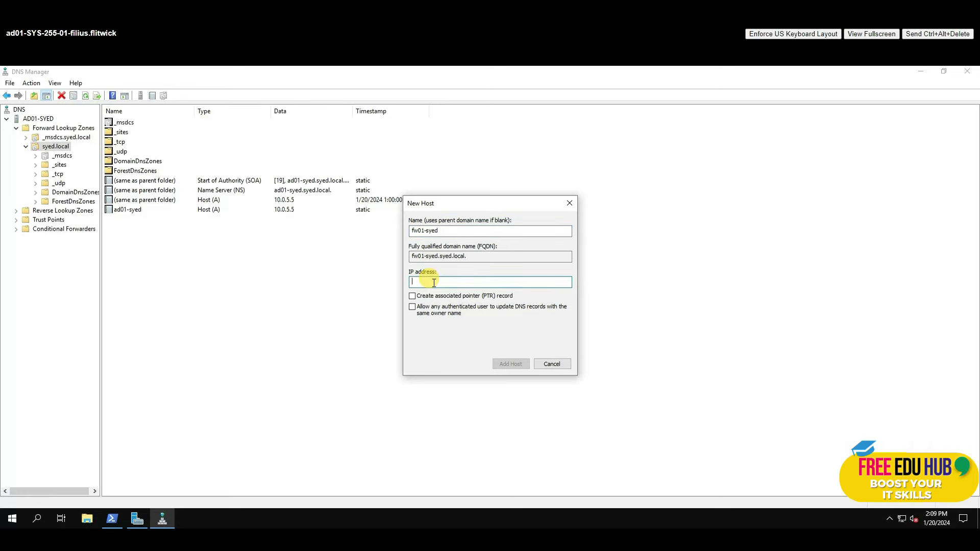
pyautogui.write('10.0.5.2')
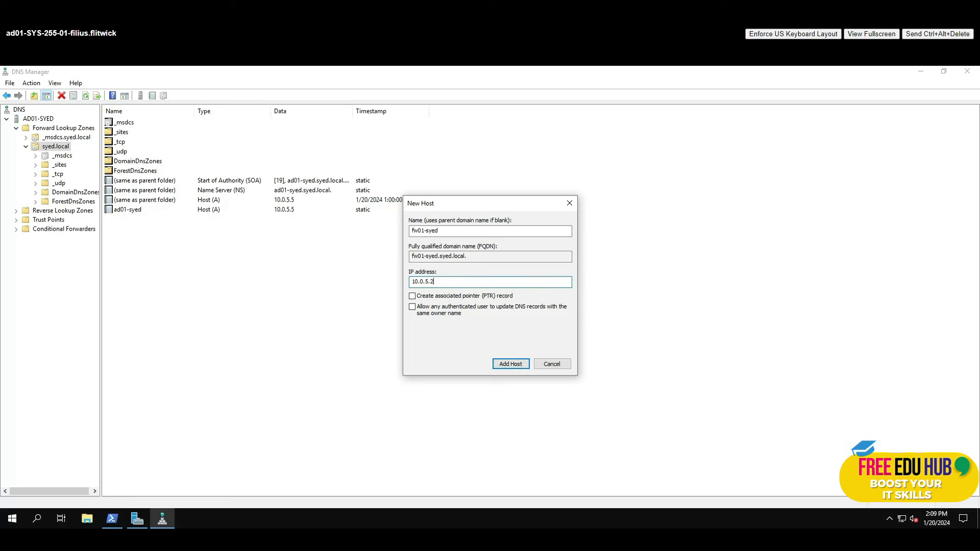
pyautogui.click(411, 297)
pyautogui.click(512, 364)
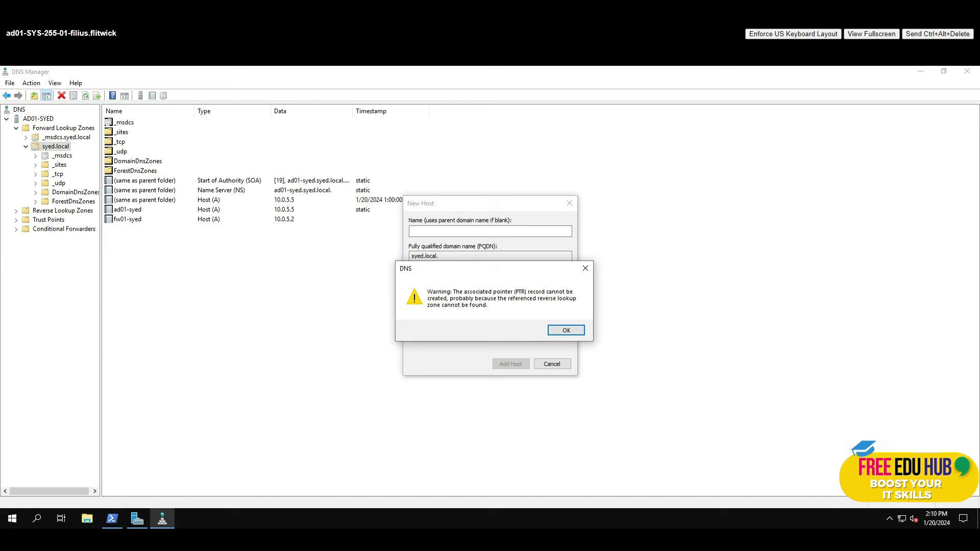
pyautogui.click(564, 331)
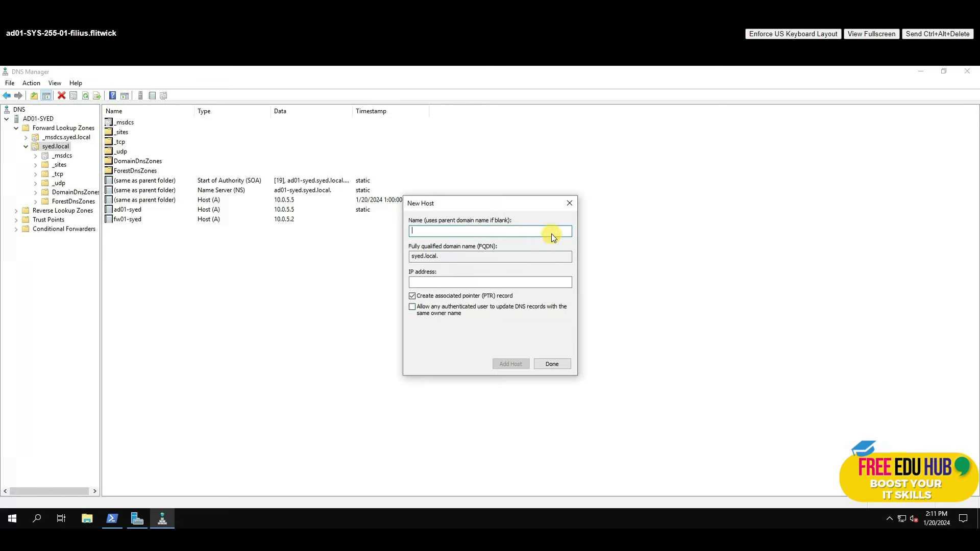
# Step: Close the New Host dialog and select Reverse Lookup Zones in the tree
pyautogui.click(569, 203)
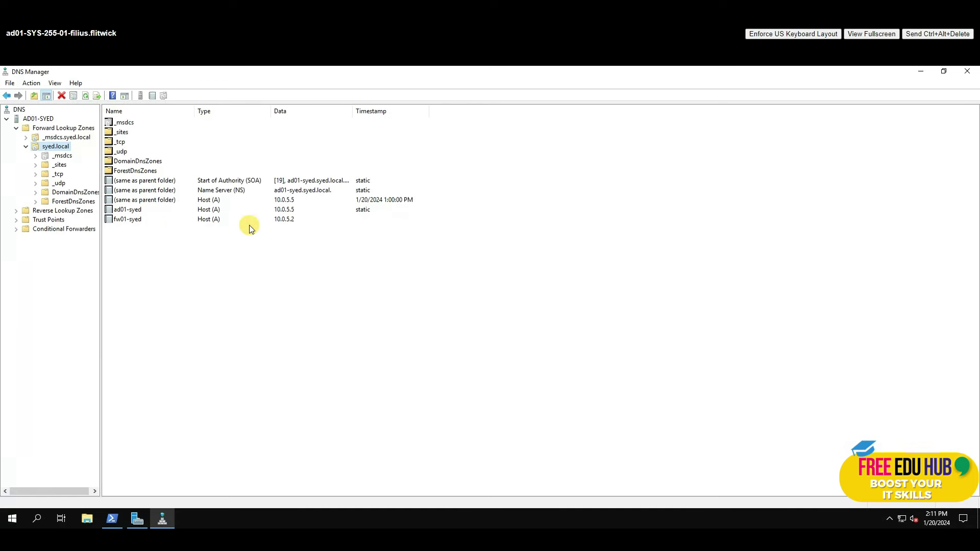
pyautogui.click(129, 210)
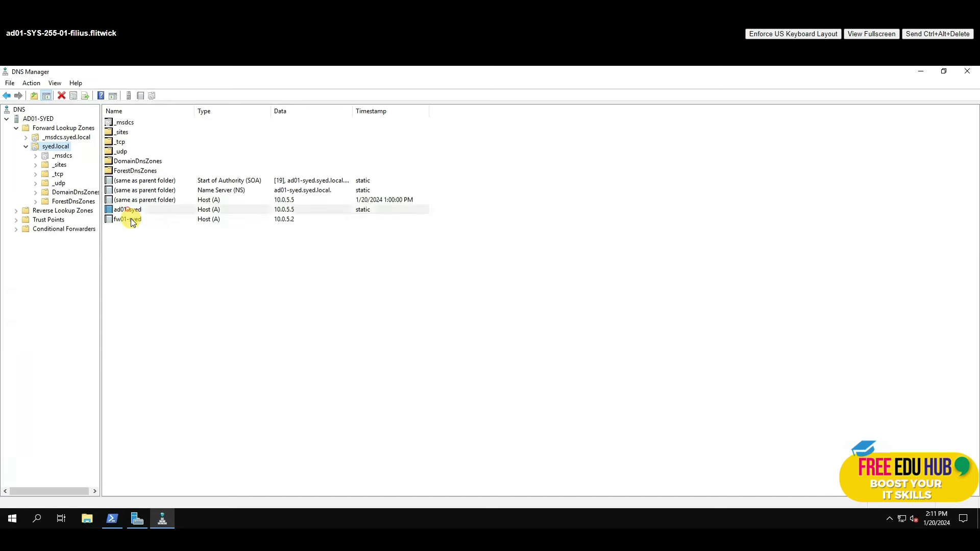
pyautogui.click(131, 220)
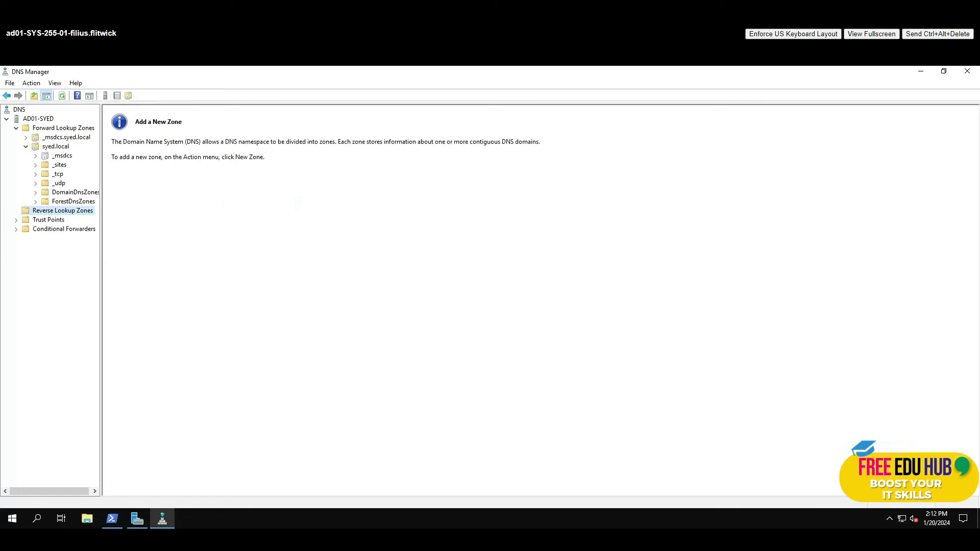
# Step: Start a new AD-integrated primary IPv4 reverse zone replicated to all DNS servers in syed.local
pyautogui.rightClick(63, 213)
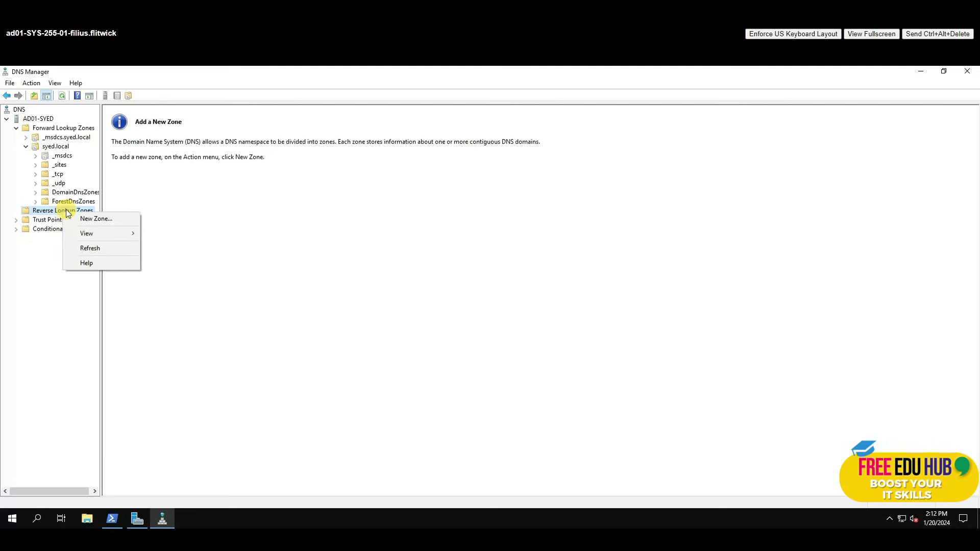
pyautogui.click(86, 219)
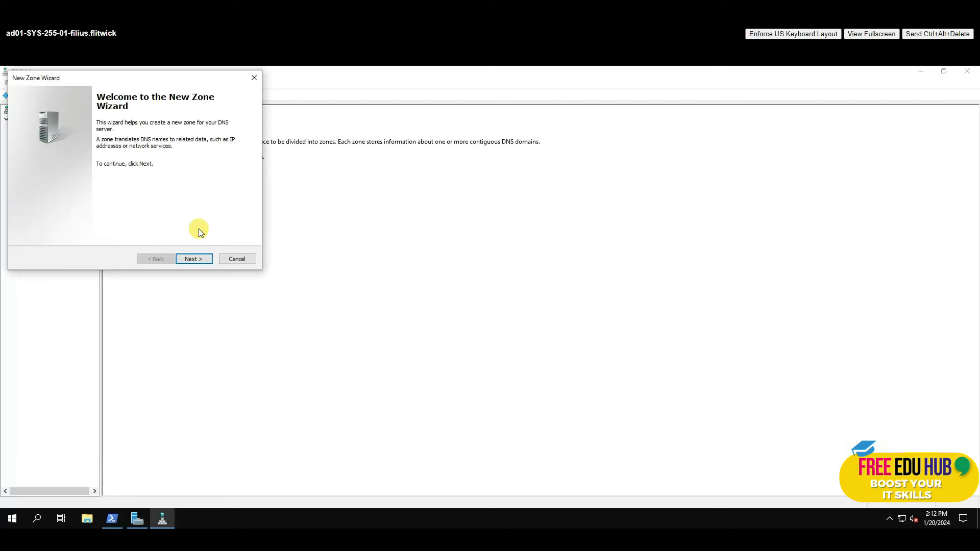
pyautogui.click(193, 260)
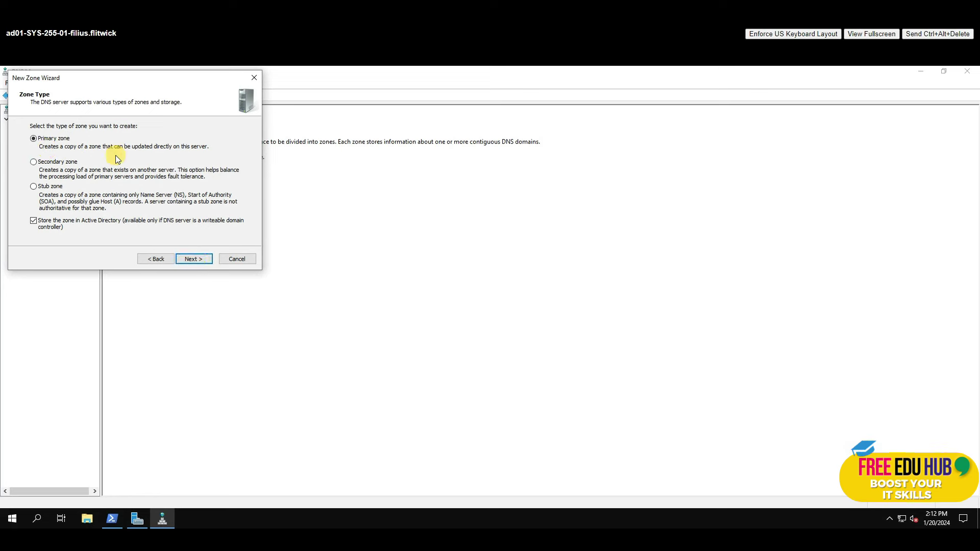
pyautogui.click(194, 259)
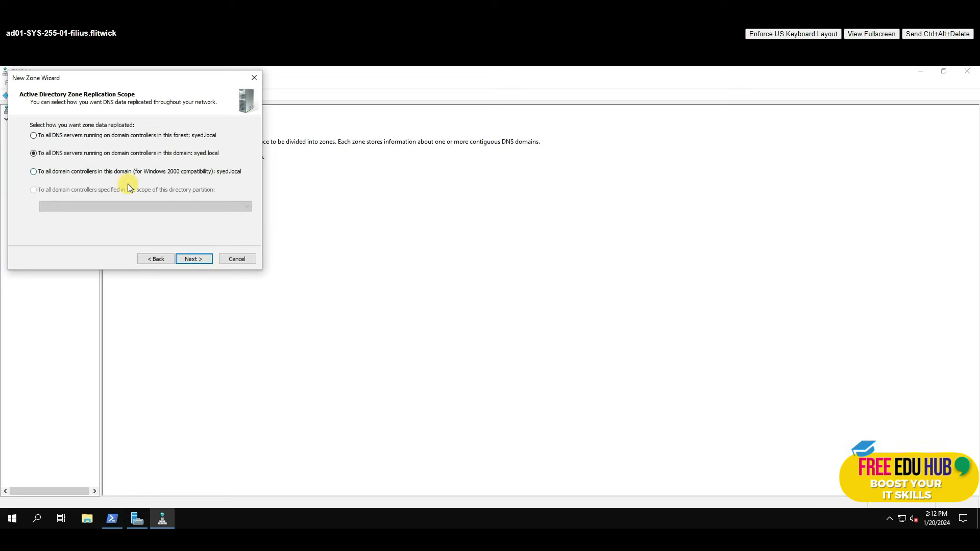
pyautogui.click(190, 258)
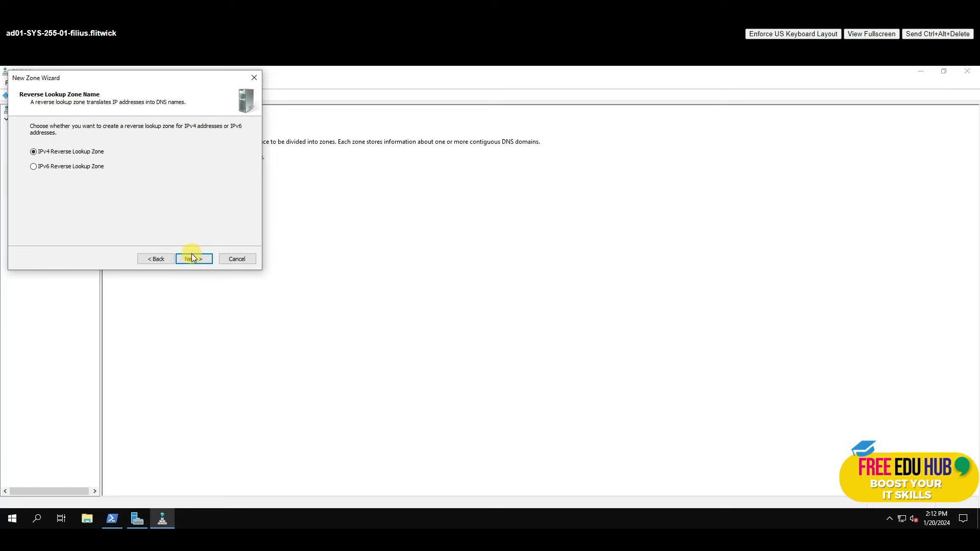
pyautogui.click(196, 255)
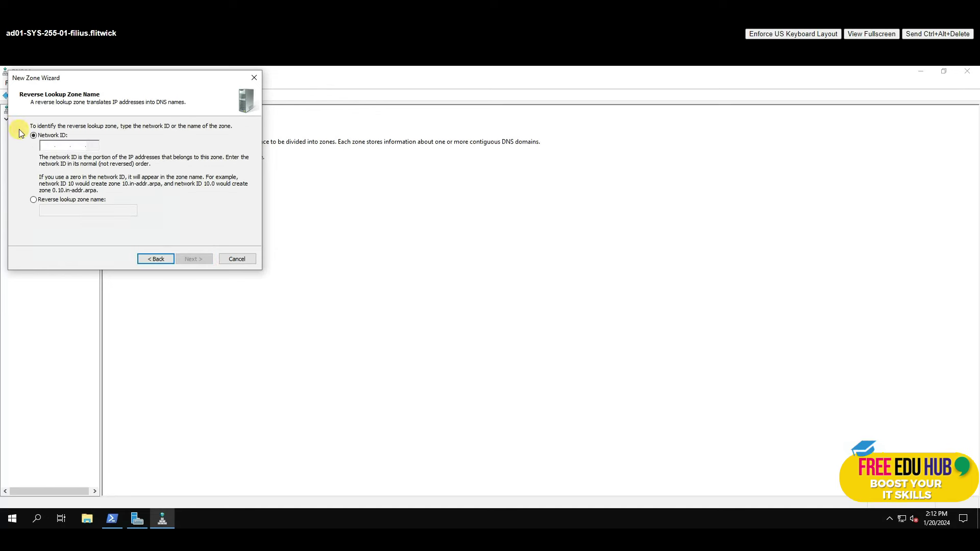
# Step: Use network ID 10.0.5 with secure-only updates, creating and opening zone 5.0.10.in-addr.arpa
pyautogui.click(48, 148)
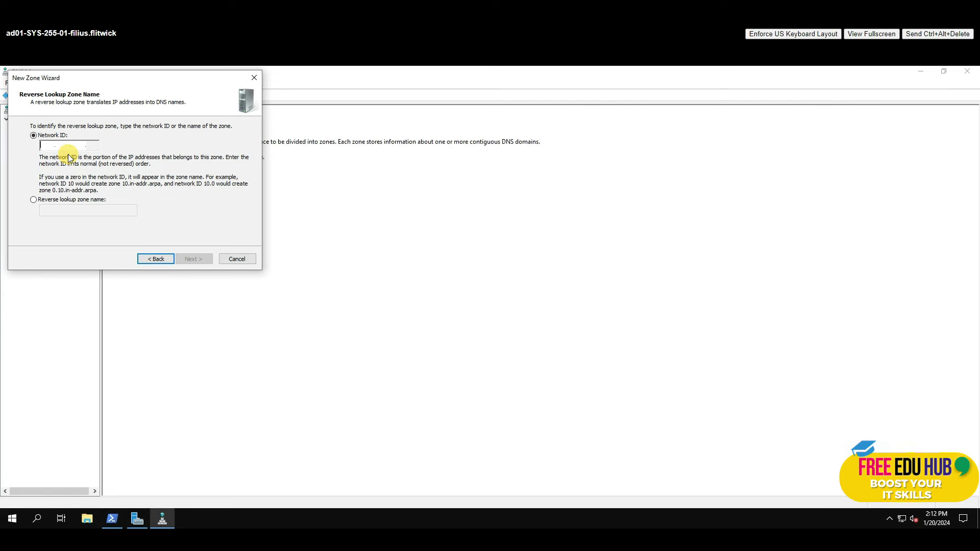
pyautogui.write('10')
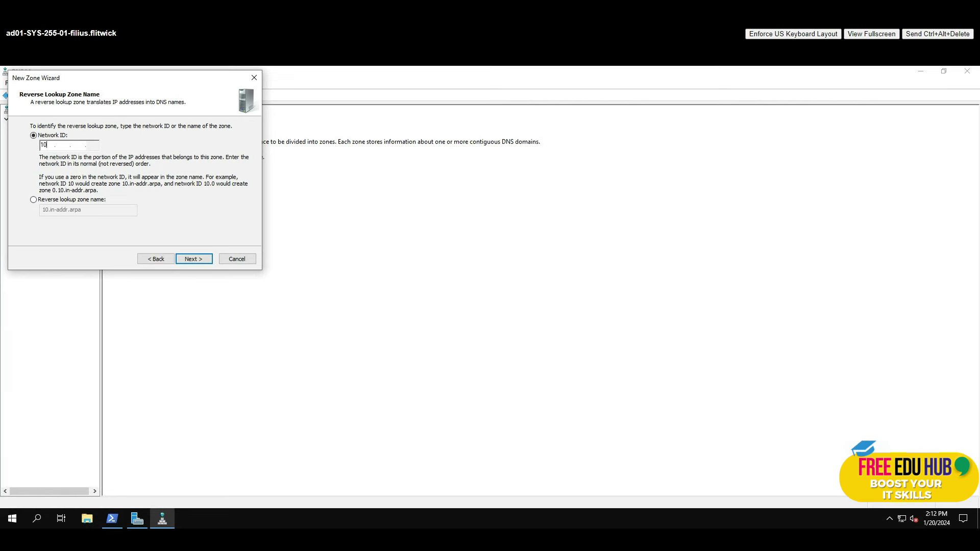
pyautogui.write('.0.5')
pyautogui.click(194, 258)
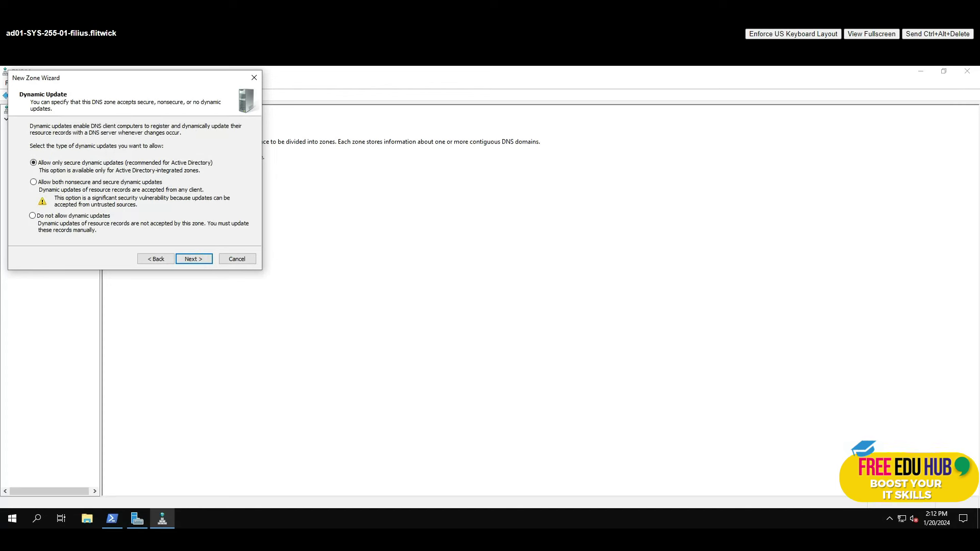
pyautogui.click(195, 258)
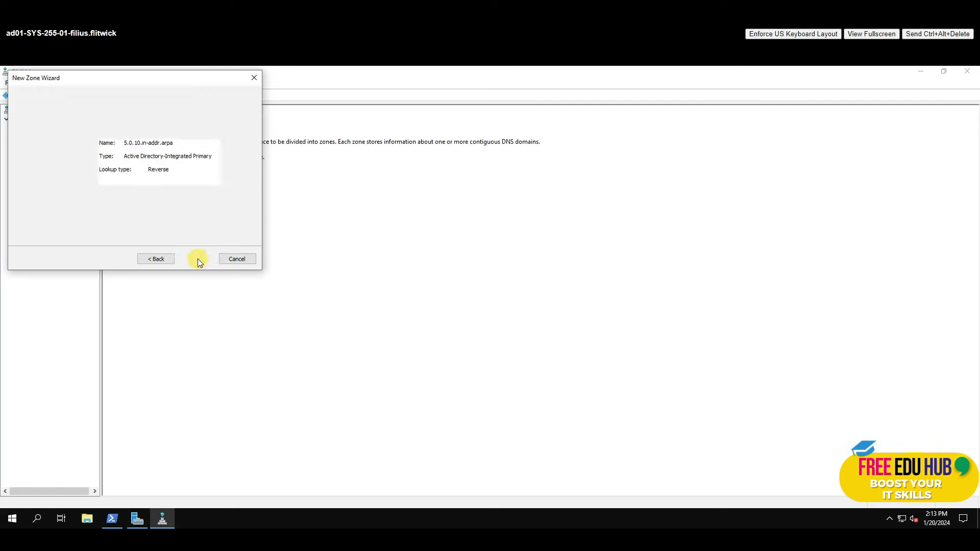
pyautogui.click(198, 260)
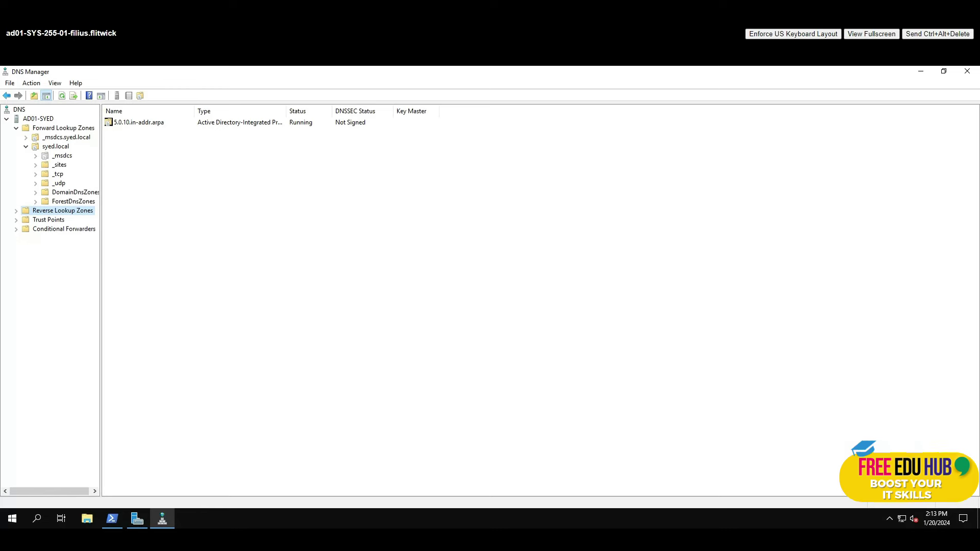
pyautogui.doubleClick(138, 122)
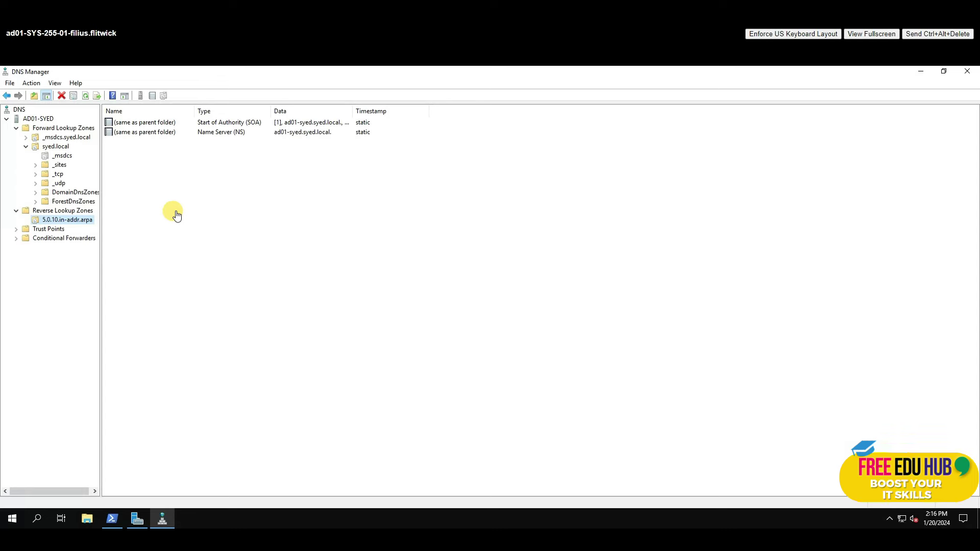
# Step: Start a new pointer (PTR) record in 5.0.10.in-addr.arpa for IP 10.0.5.2
pyautogui.click(86, 97)
pyautogui.click(169, 171)
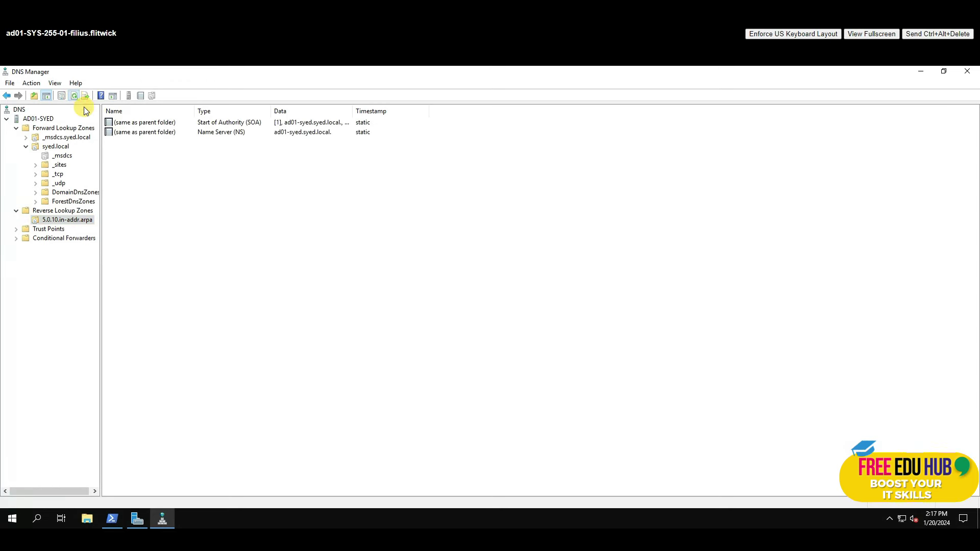
pyautogui.rightClick(154, 167)
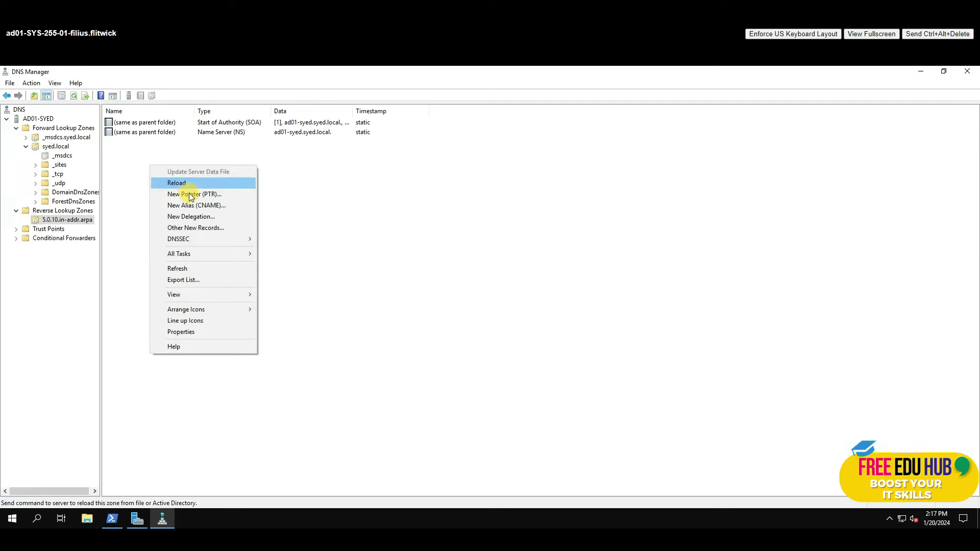
pyautogui.click(188, 194)
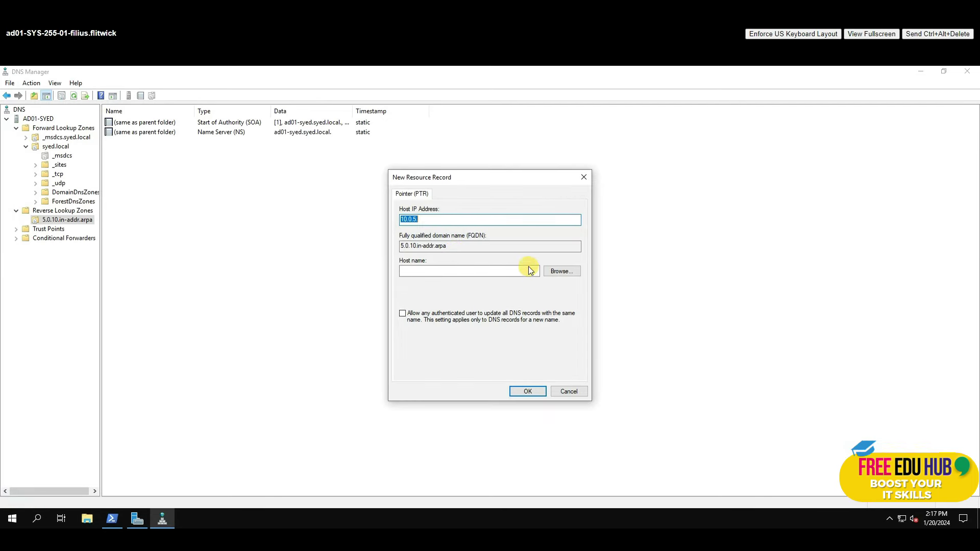
pyautogui.click(439, 220)
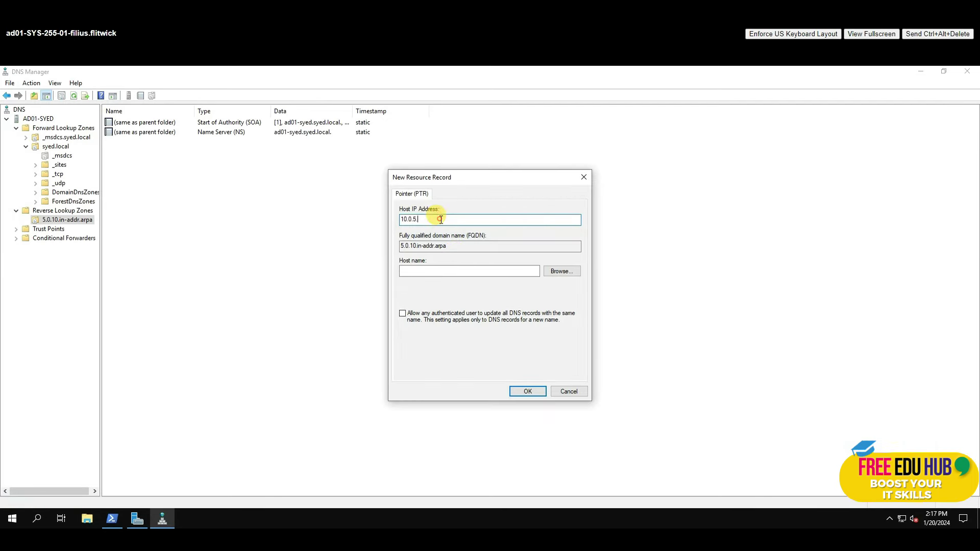
pyautogui.write('2')
# Step: Set fw01-syed.syed.local as the pointer's target host and save the record
pyautogui.click(559, 272)
pyautogui.doubleClick(417, 260)
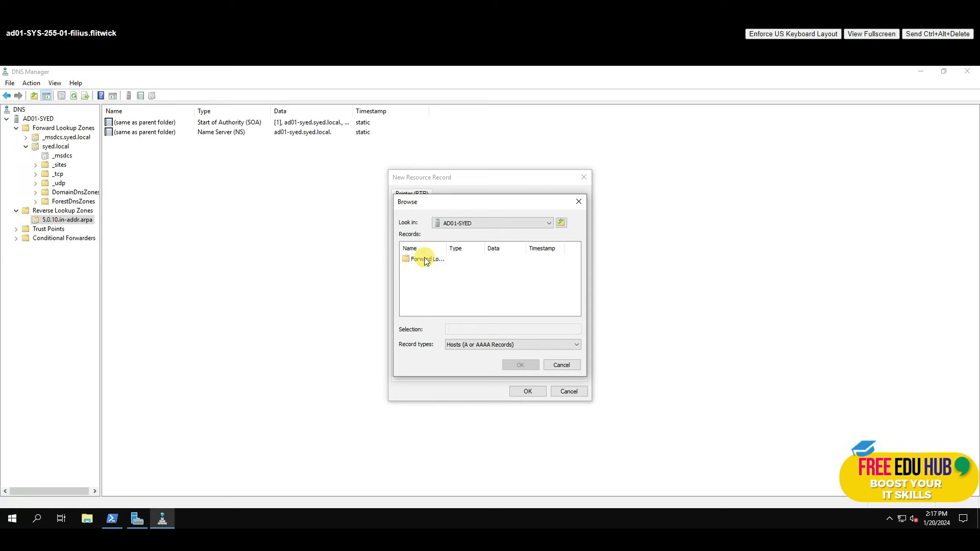
pyautogui.click(425, 269)
pyautogui.doubleClick(425, 269)
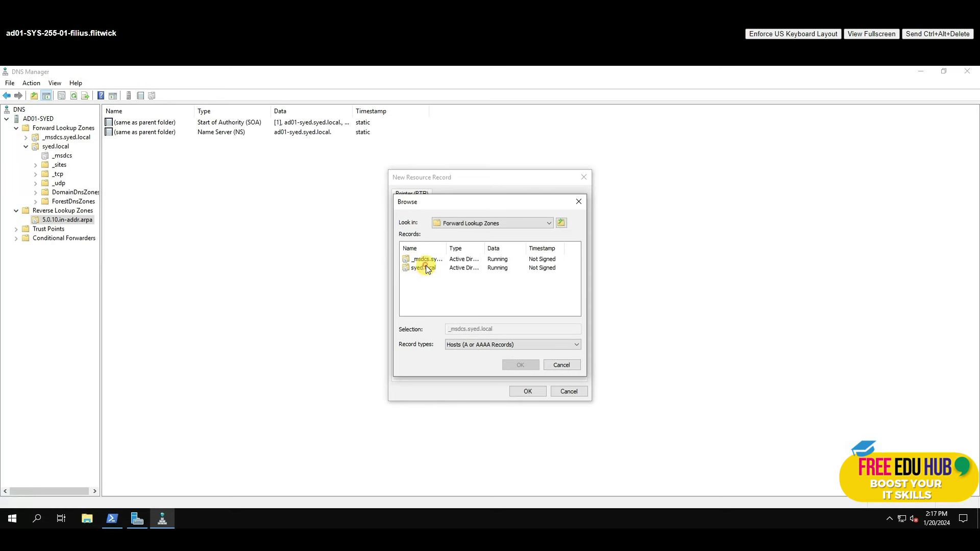
pyautogui.scroll(-1, 449, 291)
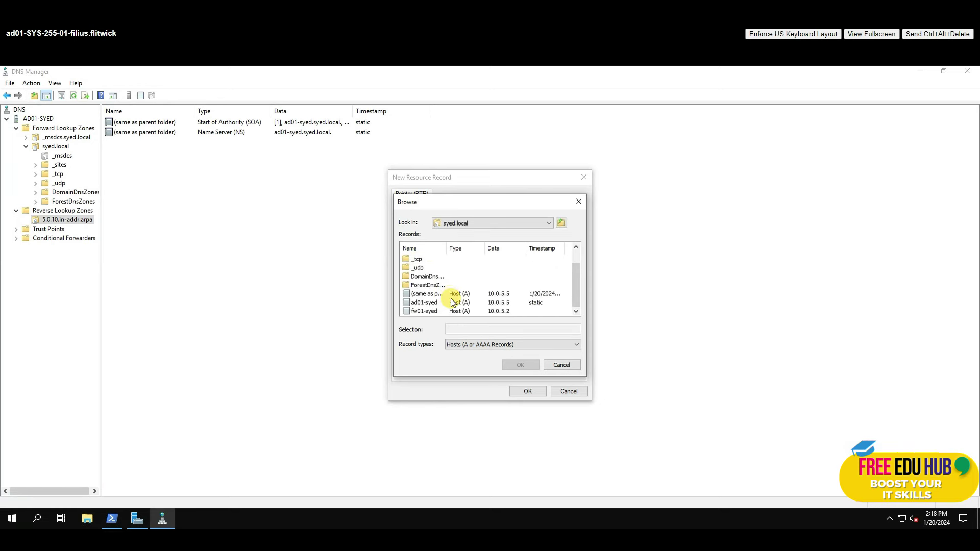
pyautogui.doubleClick(424, 311)
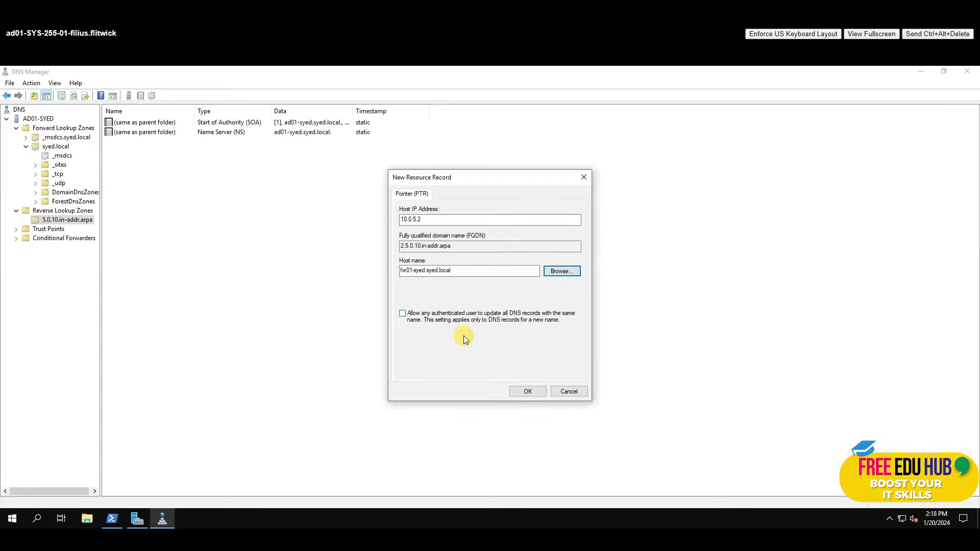
pyautogui.click(527, 392)
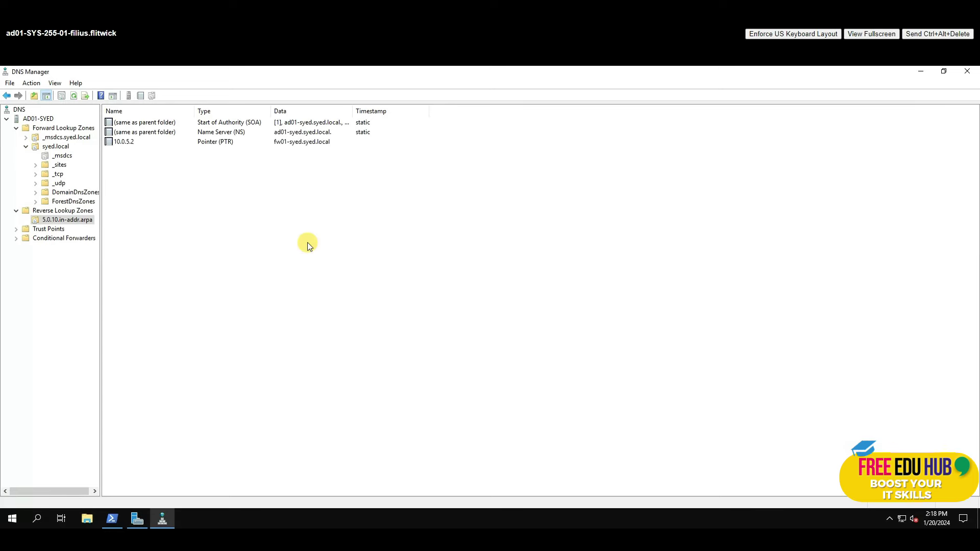
# Step: Add a second PTR record mapping 10.0.5.5 to ad01-syed.syed.local
pyautogui.rightClick(174, 187)
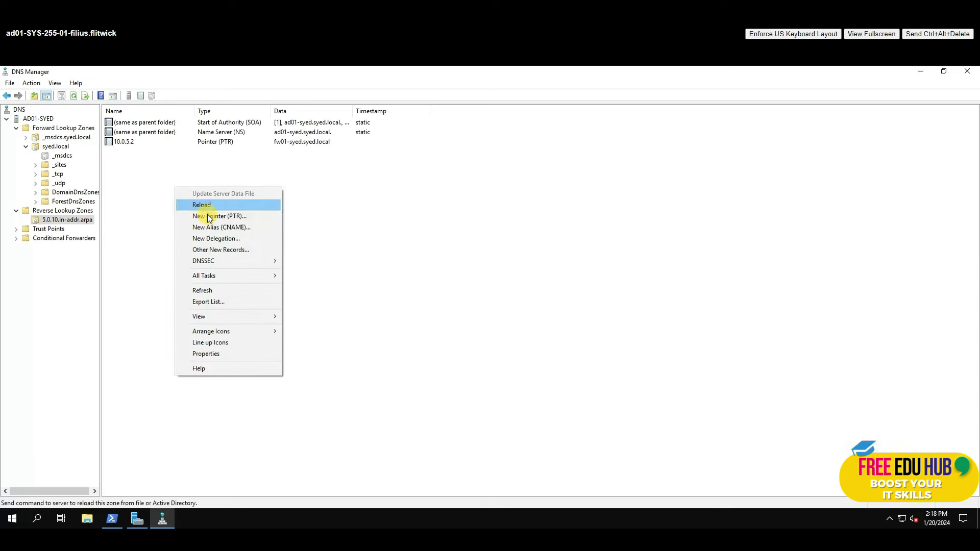
pyautogui.click(211, 216)
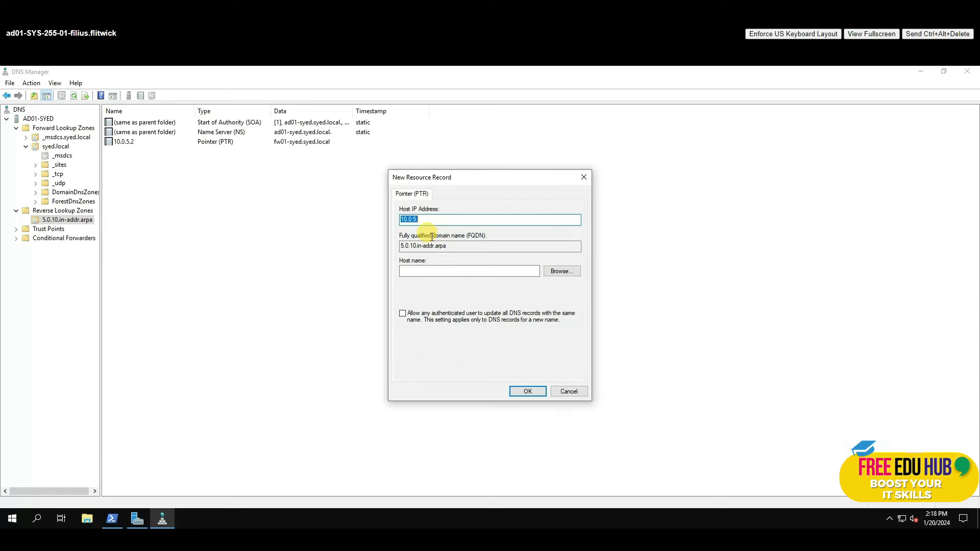
pyautogui.click(449, 222)
pyautogui.write('2')
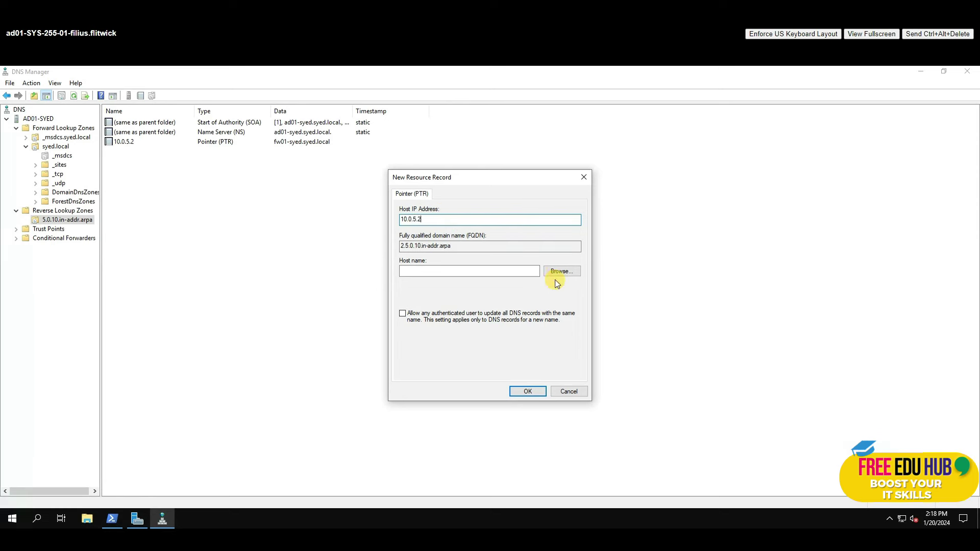
pyautogui.click(558, 271)
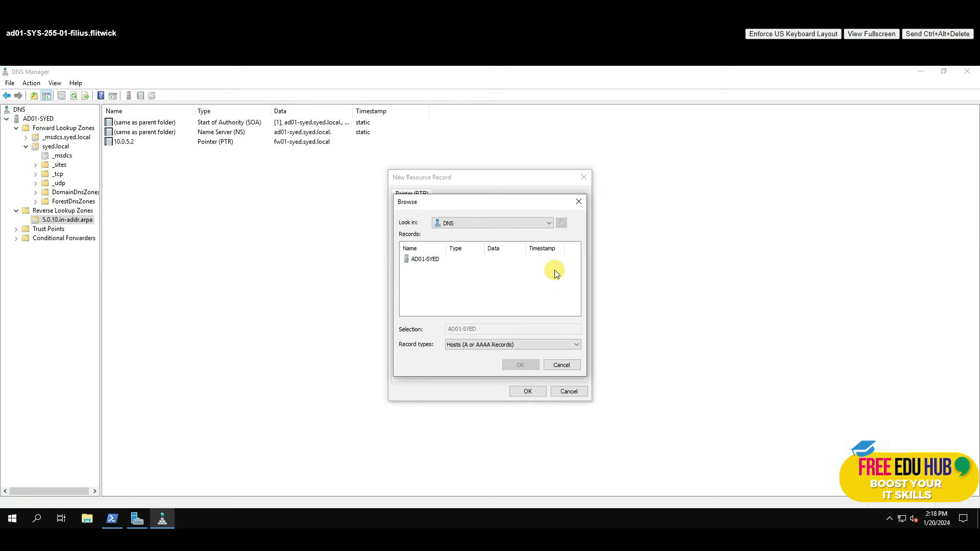
pyautogui.doubleClick(427, 259)
pyautogui.doubleClick(426, 259)
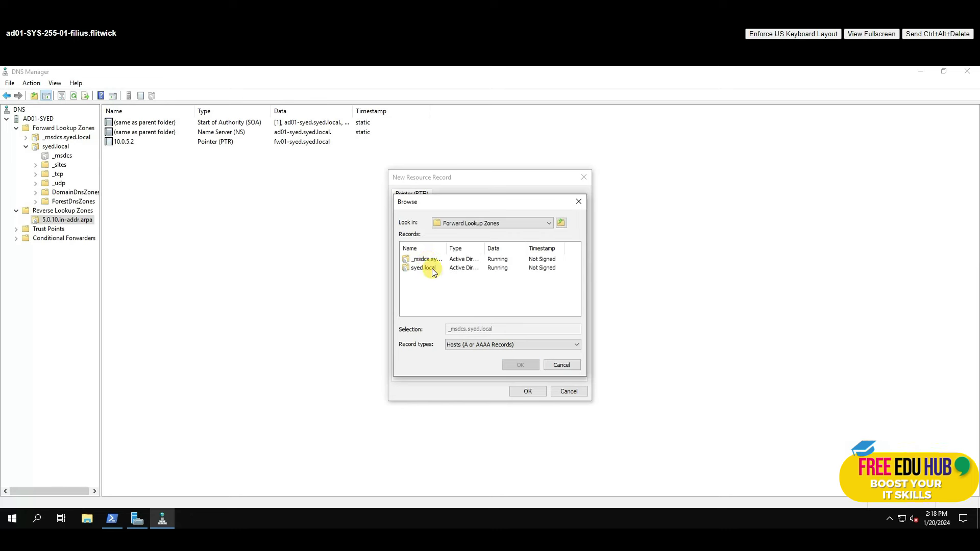
pyautogui.doubleClick(428, 269)
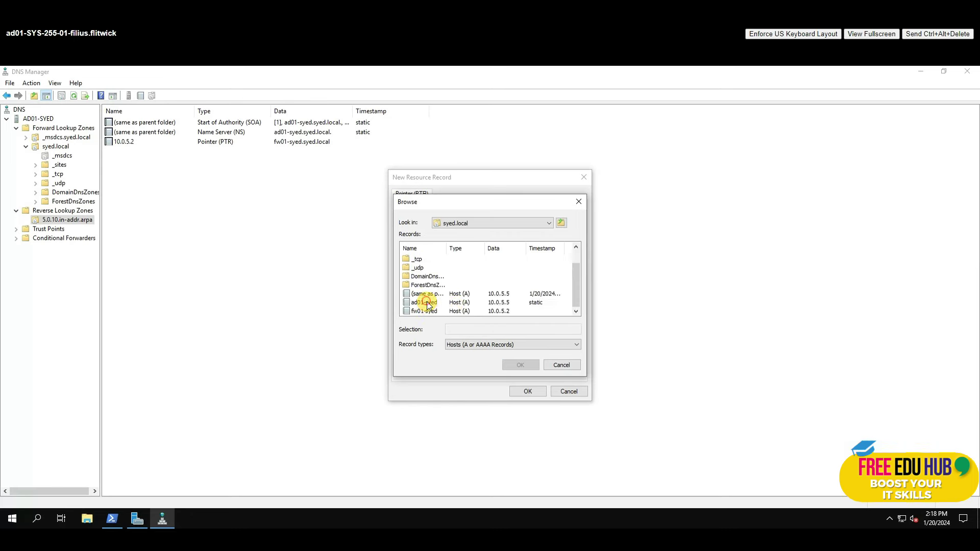
pyautogui.doubleClick(426, 303)
pyautogui.click(525, 387)
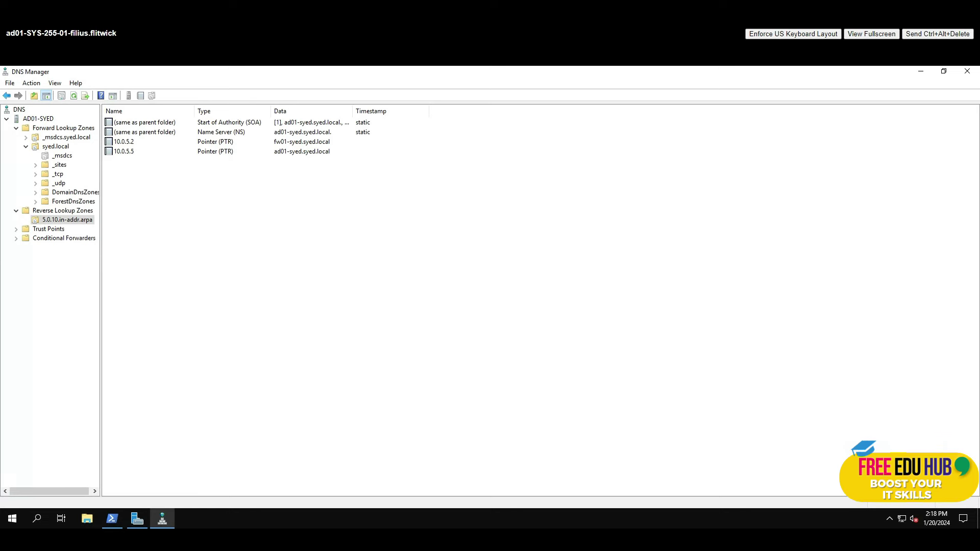
# Step: Review the syed.local and reverse zone records, then close DNS Manager
pyautogui.click(56, 147)
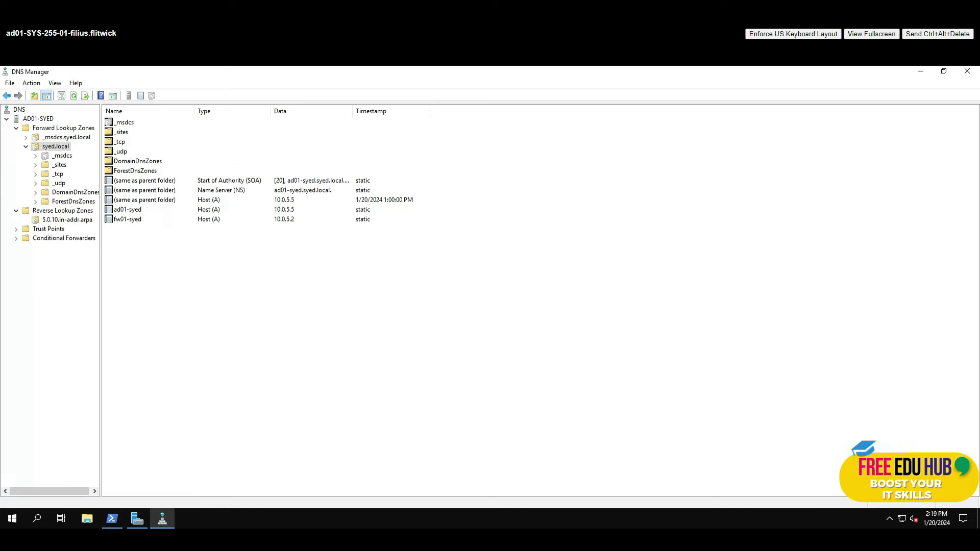
pyautogui.click(64, 220)
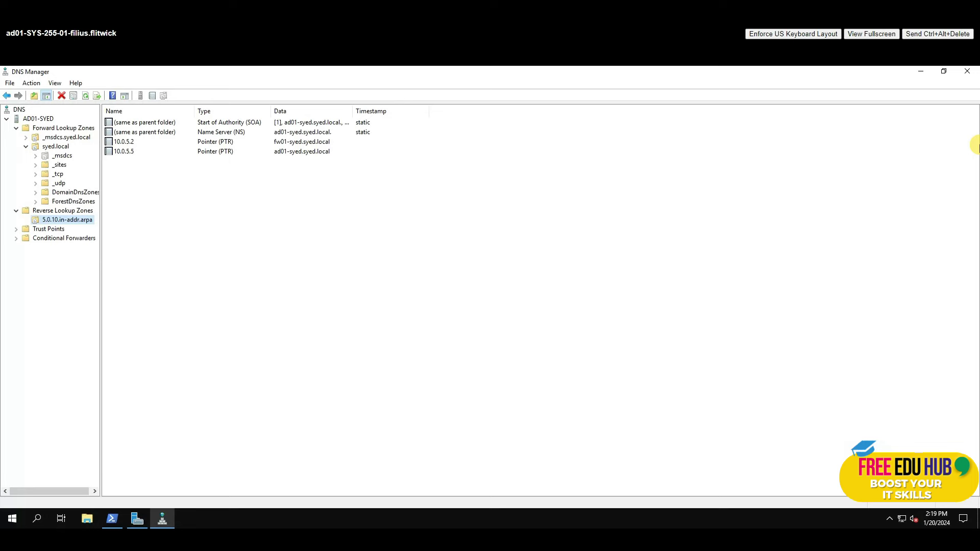
pyautogui.click(967, 70)
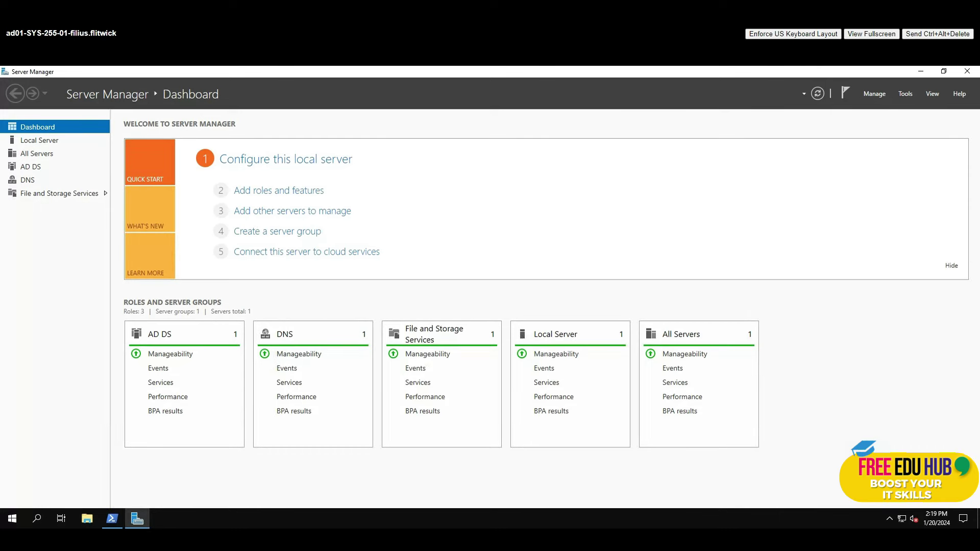
# Step: Launch Active Directory Users and Computers from Server Manager's Tools menu and maximize it
pyautogui.click(909, 97)
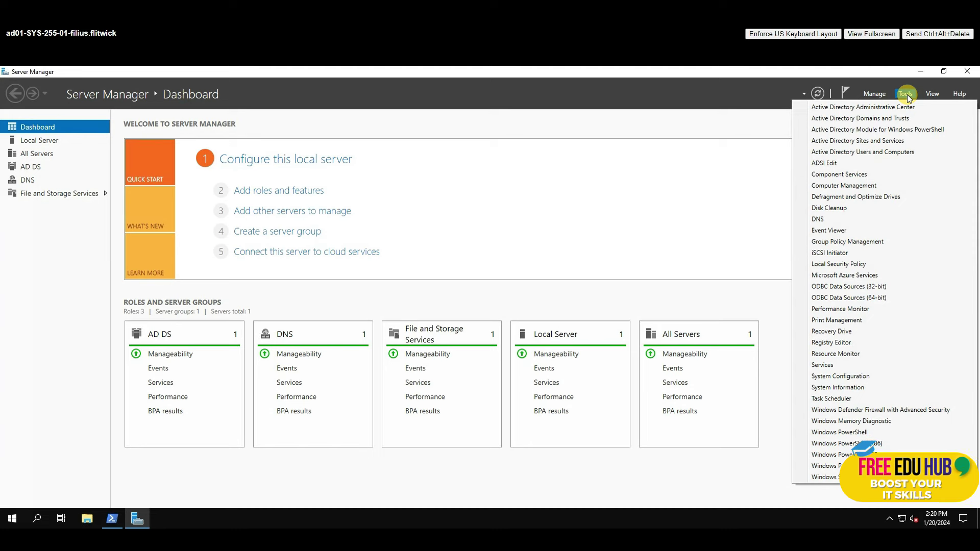
pyautogui.click(890, 152)
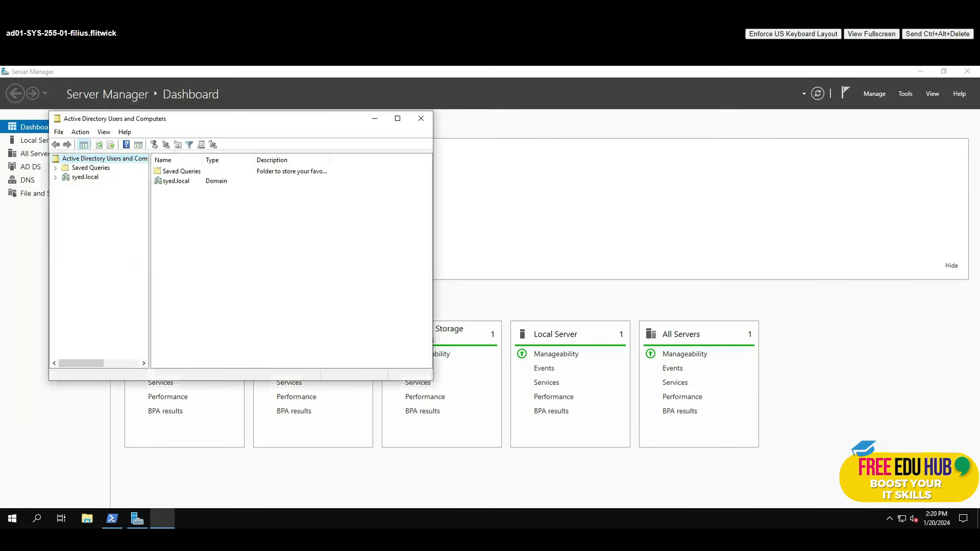
pyautogui.doubleClick(348, 118)
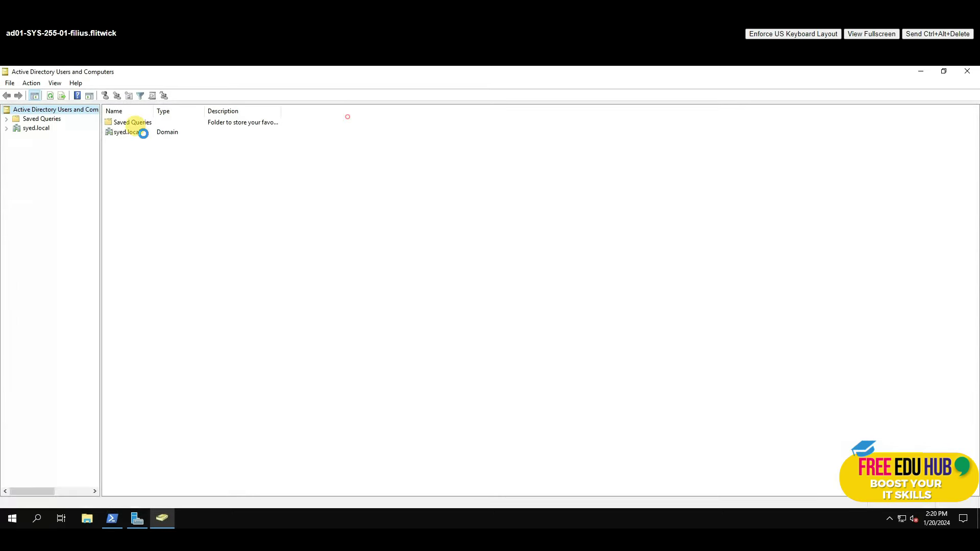
# Step: Expand syed.local, widen the tree pane and show the Users container
pyautogui.click(7, 129)
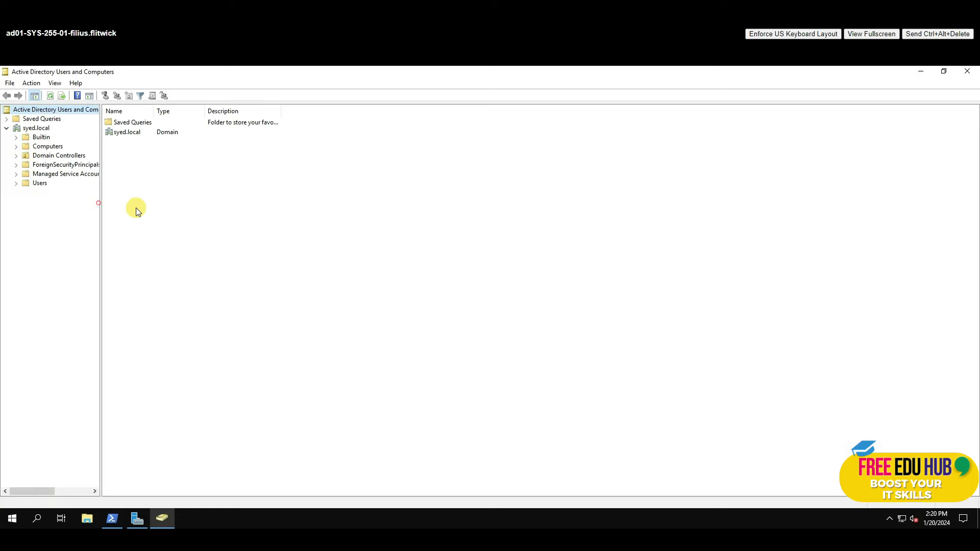
pyautogui.moveTo(102, 206); pyautogui.dragTo(169, 212)
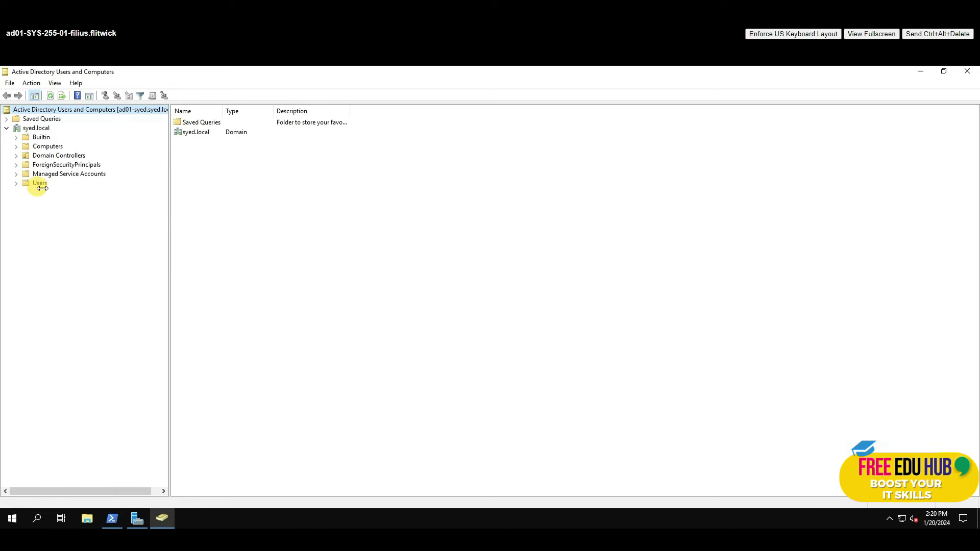
pyautogui.click(38, 184)
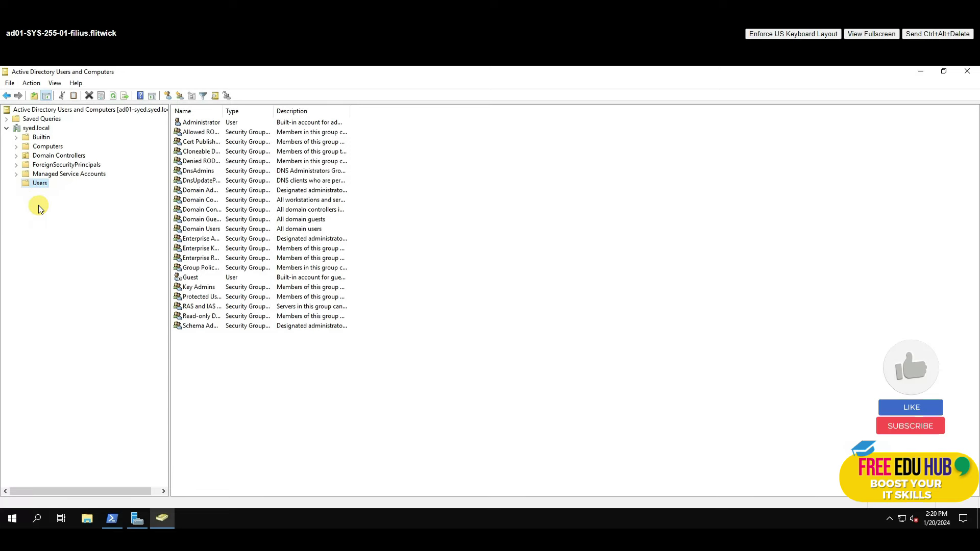
# Step: Start creating a new user object in the Users container via New > User
pyautogui.rightClick(38, 183)
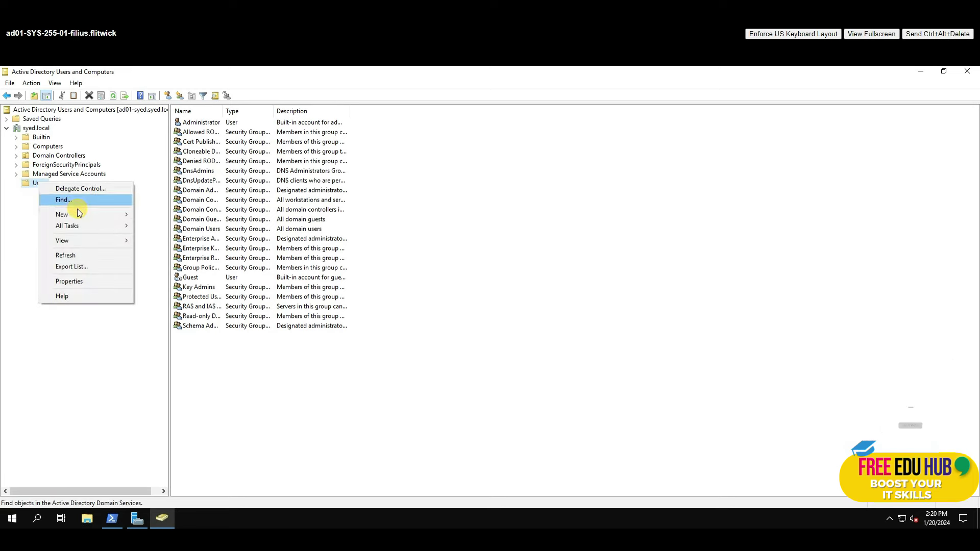
pyautogui.moveTo(78, 211)
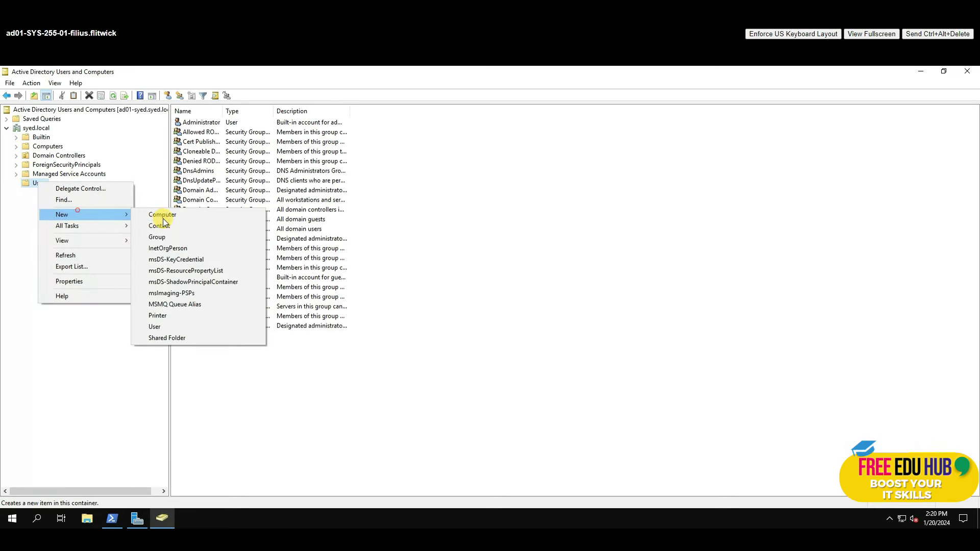
pyautogui.click(154, 327)
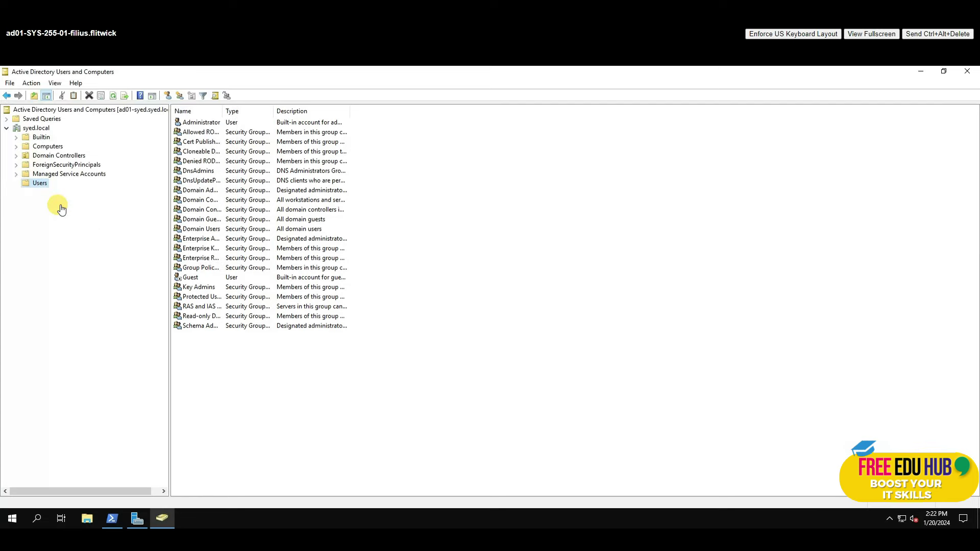
pyautogui.rightClick(38, 184)
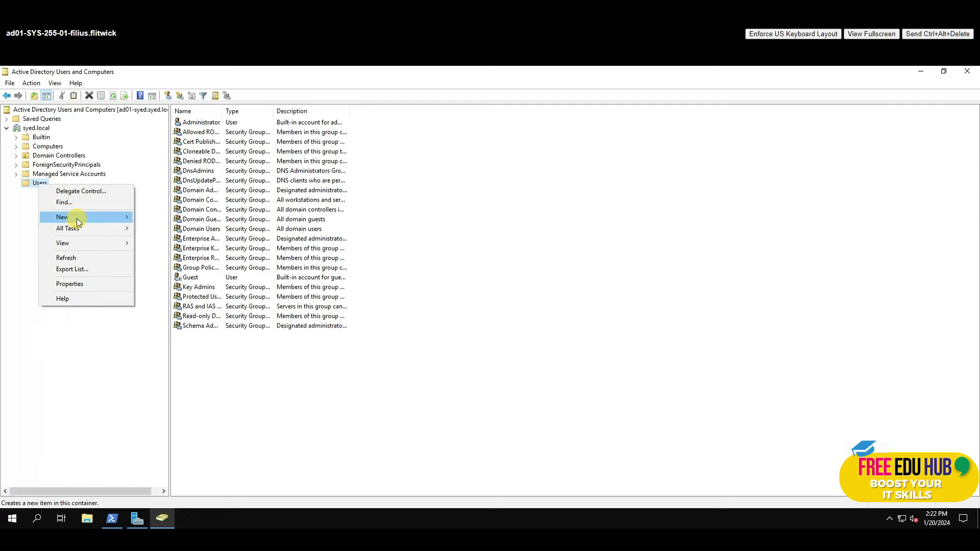
pyautogui.moveTo(103, 216)
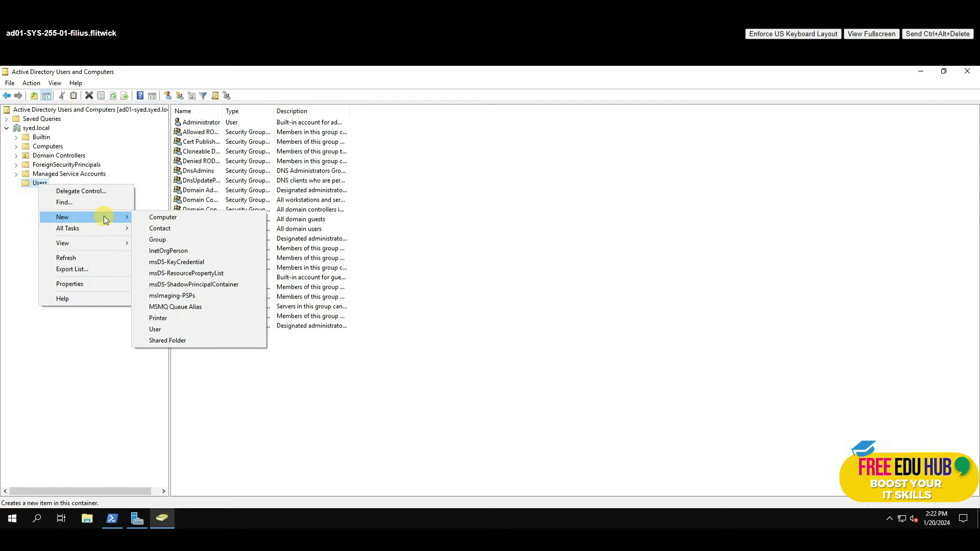
pyautogui.click(164, 328)
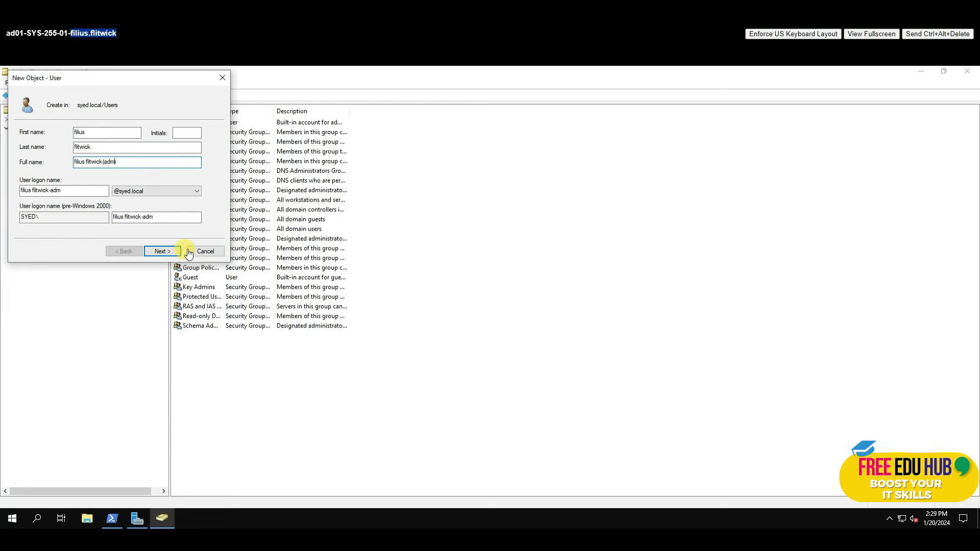
# Step: Finish the new admin account with a never-expiring password and no forced change at logon
pyautogui.click(163, 251)
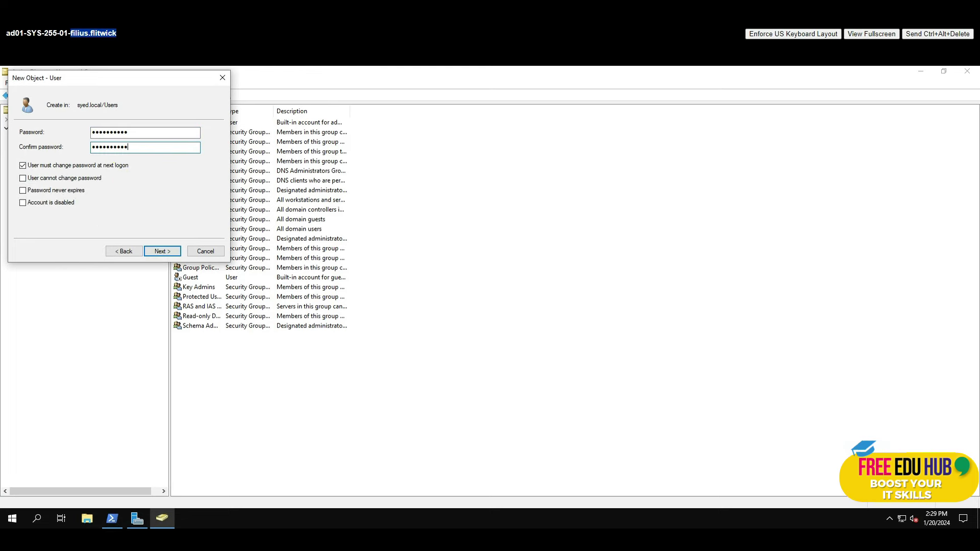
pyautogui.click(21, 166)
pyautogui.click(22, 190)
pyautogui.click(161, 250)
pyautogui.click(161, 251)
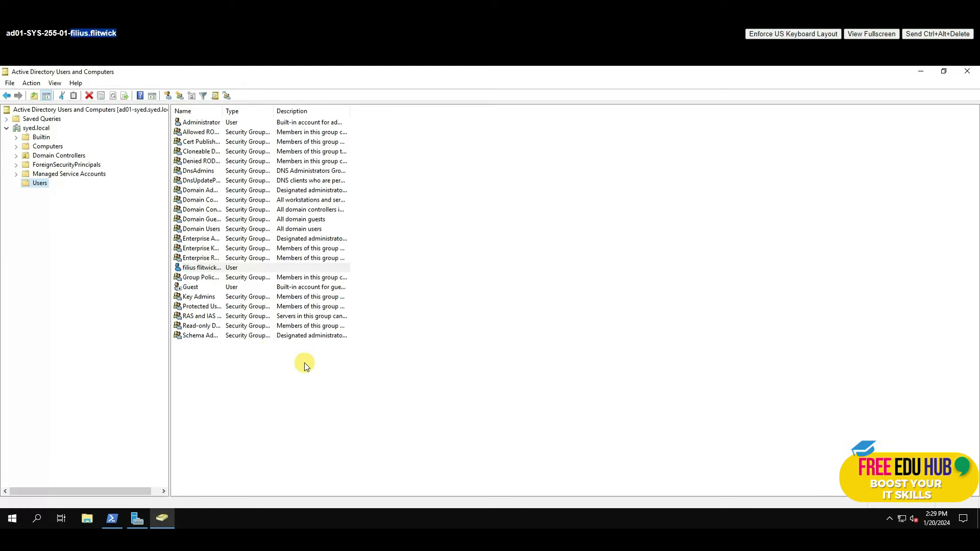
pyautogui.doubleClick(208, 268)
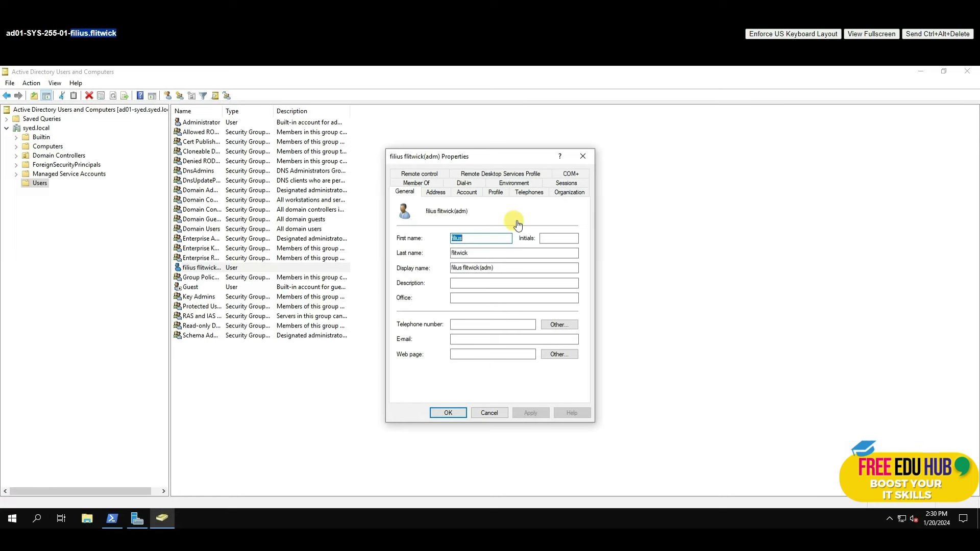
pyautogui.click(431, 184)
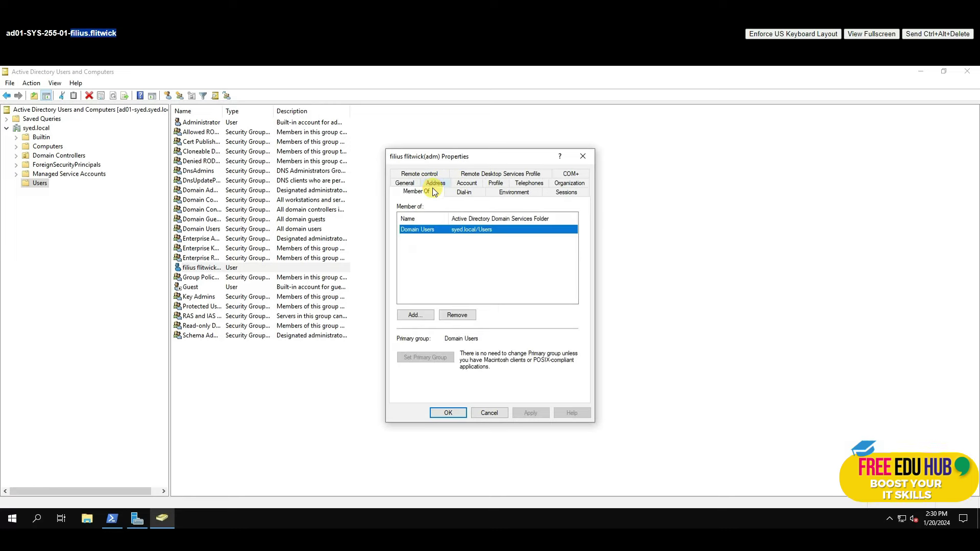
pyautogui.click(426, 315)
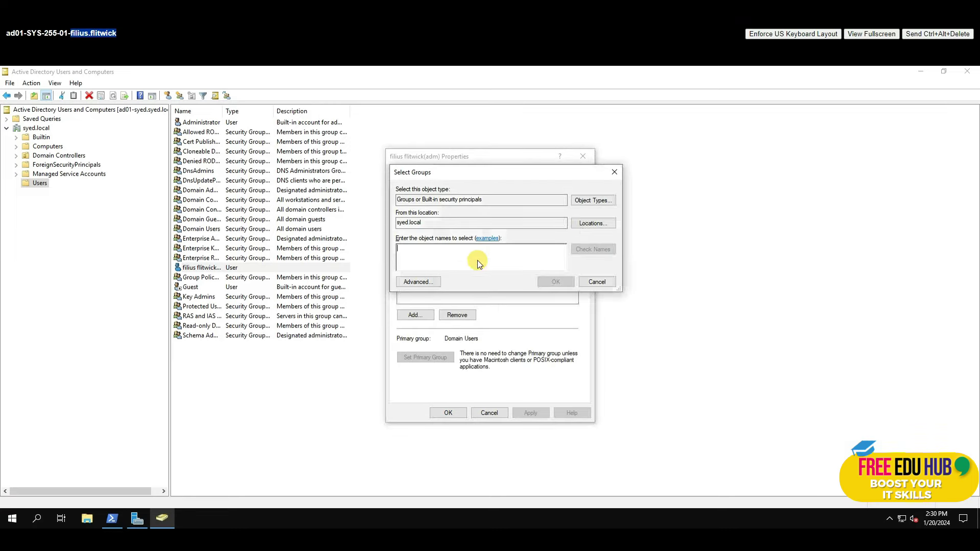
pyautogui.click(597, 282)
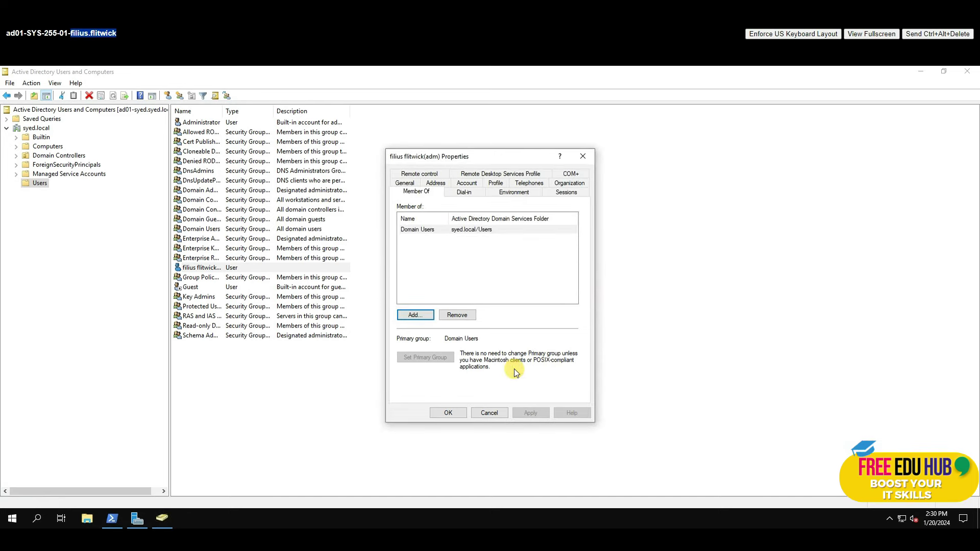
pyautogui.click(489, 412)
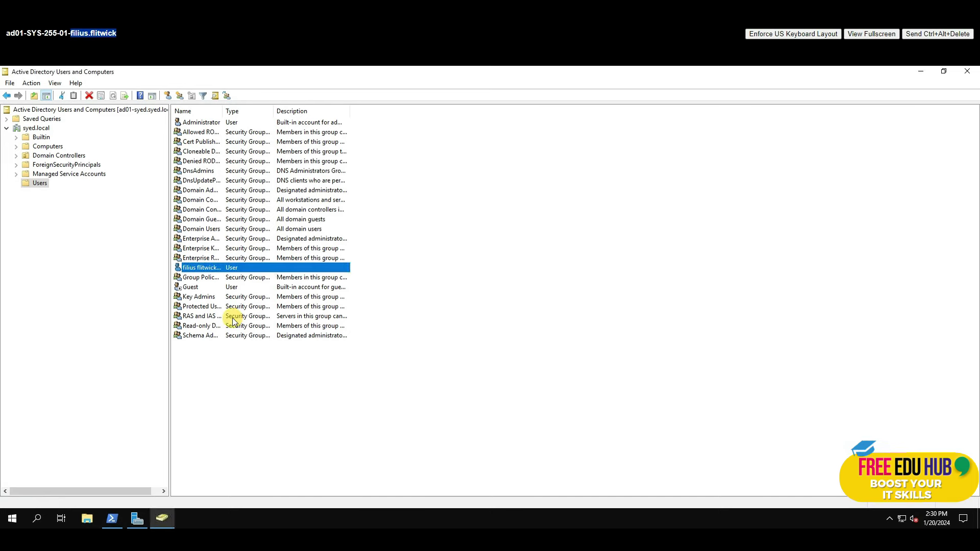
pyautogui.rightClick(202, 267)
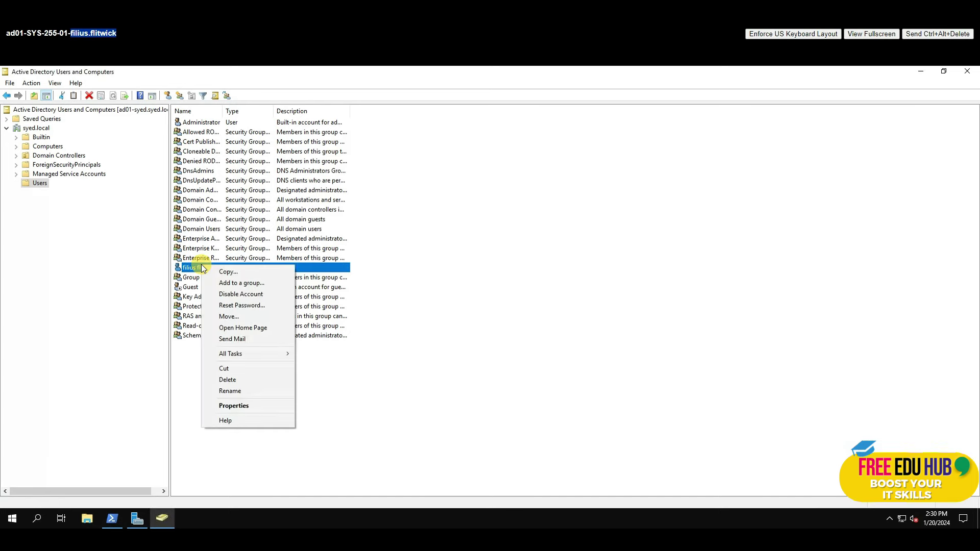
# Step: Add the new admin account to the Domain Admins group via the advanced group search
pyautogui.click(235, 286)
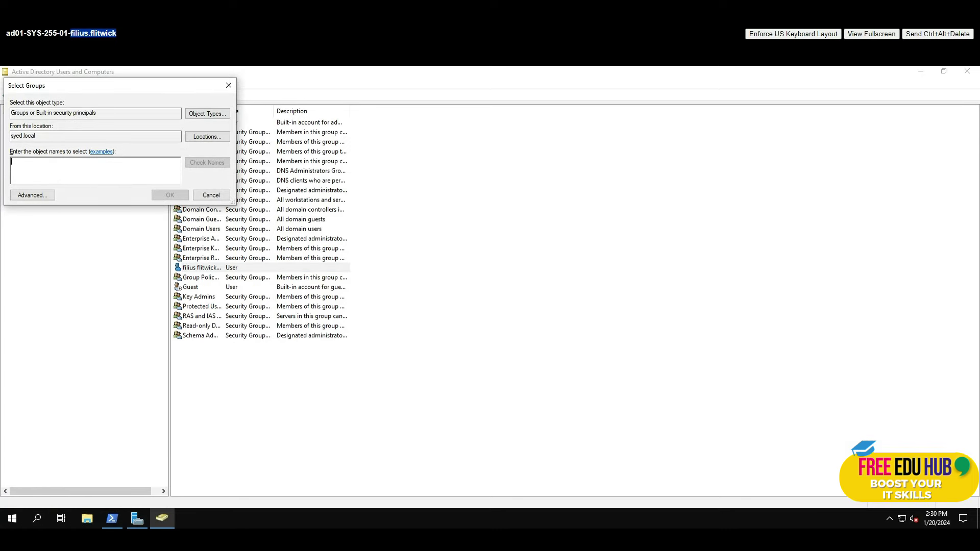
pyautogui.click(67, 163)
pyautogui.click(46, 199)
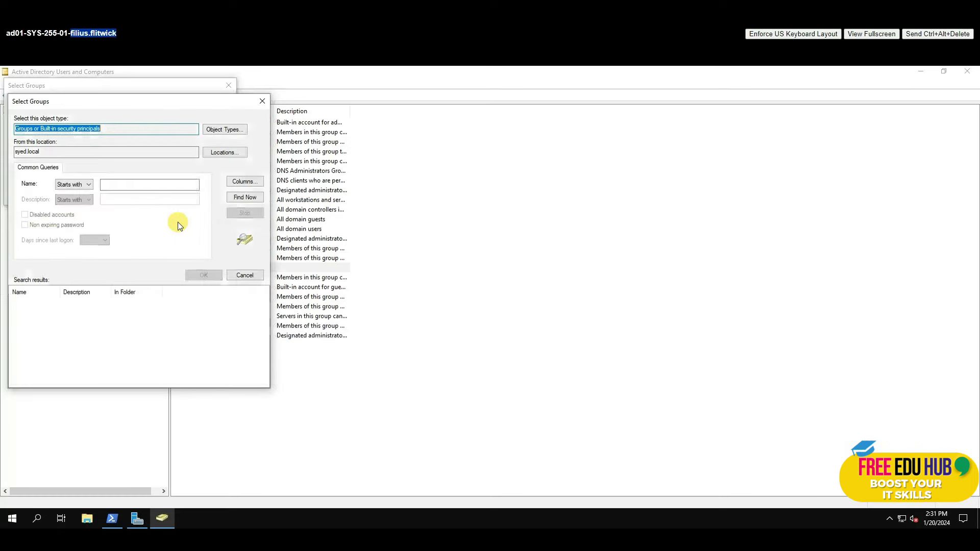
pyautogui.click(250, 199)
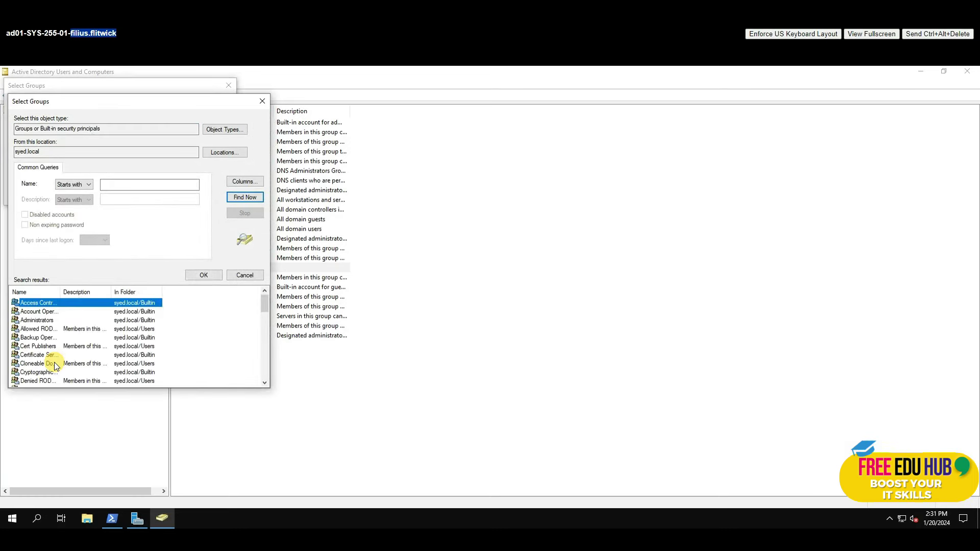
pyautogui.click(33, 320)
pyautogui.press('pagedown')
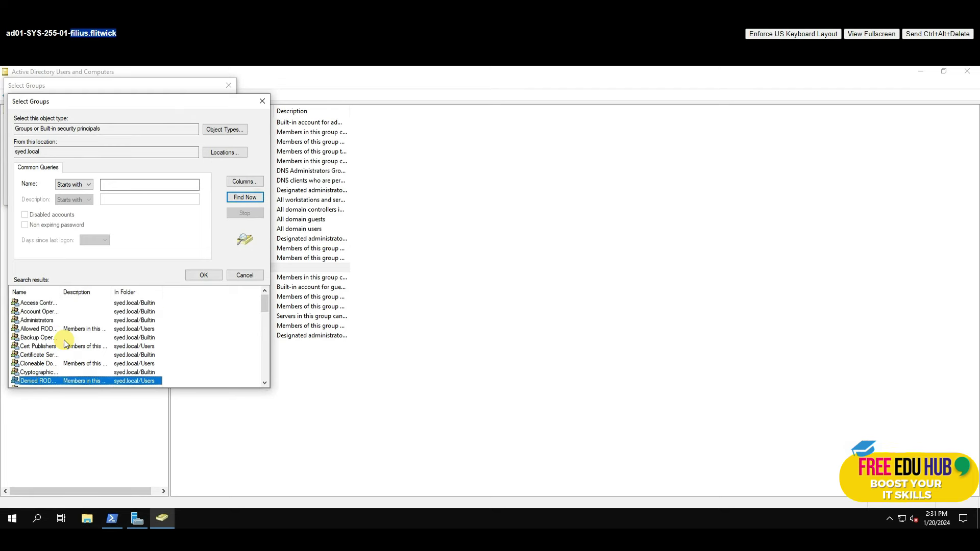
pyautogui.scroll(-2, 65, 345)
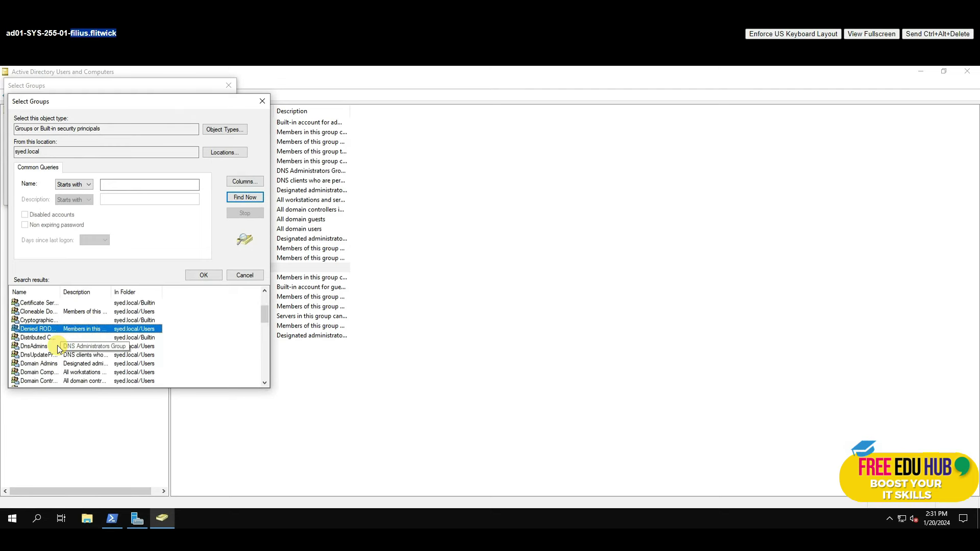
pyautogui.click(34, 347)
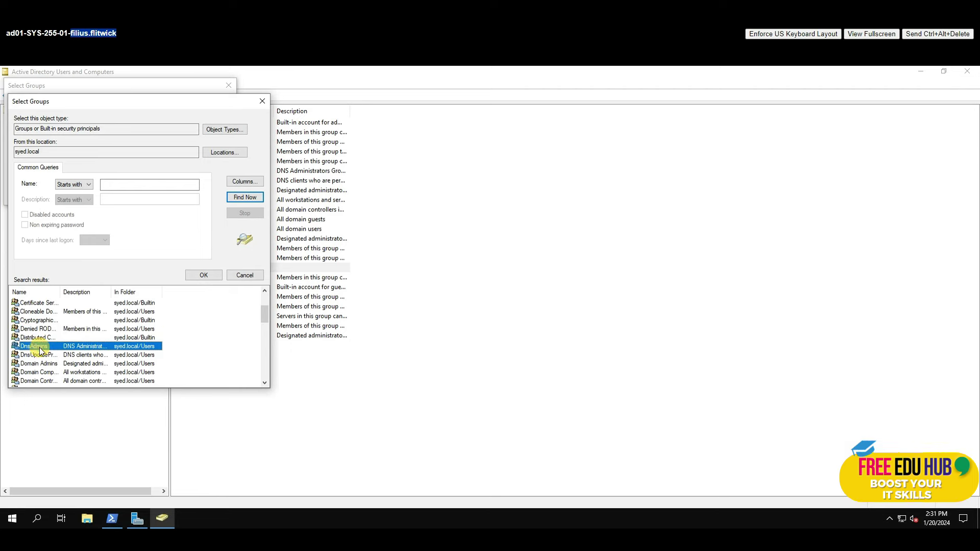
pyautogui.doubleClick(48, 363)
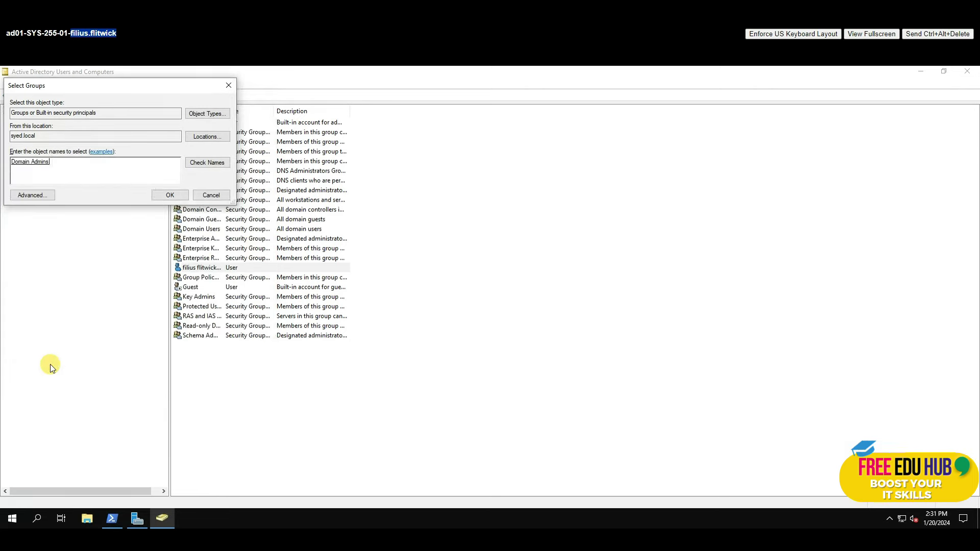
pyautogui.click(176, 197)
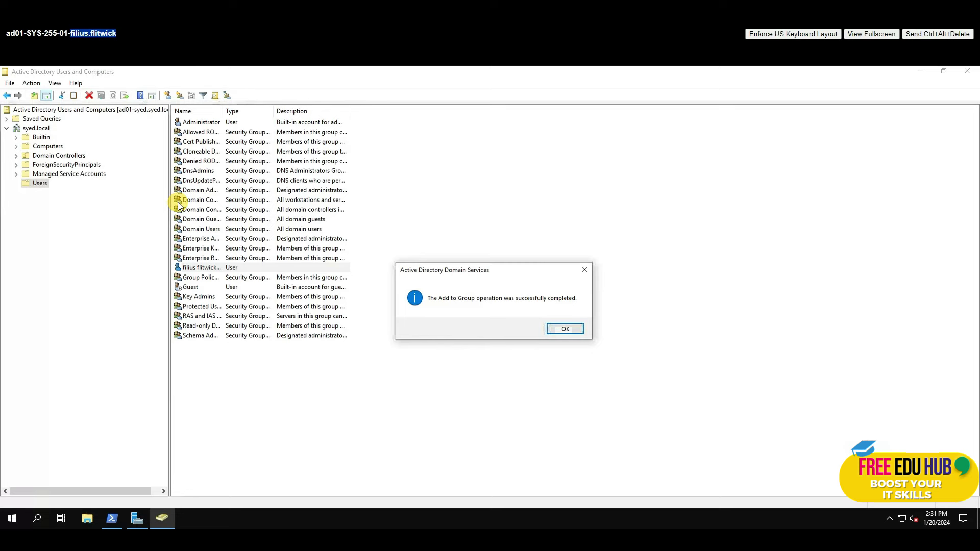
pyautogui.click(565, 328)
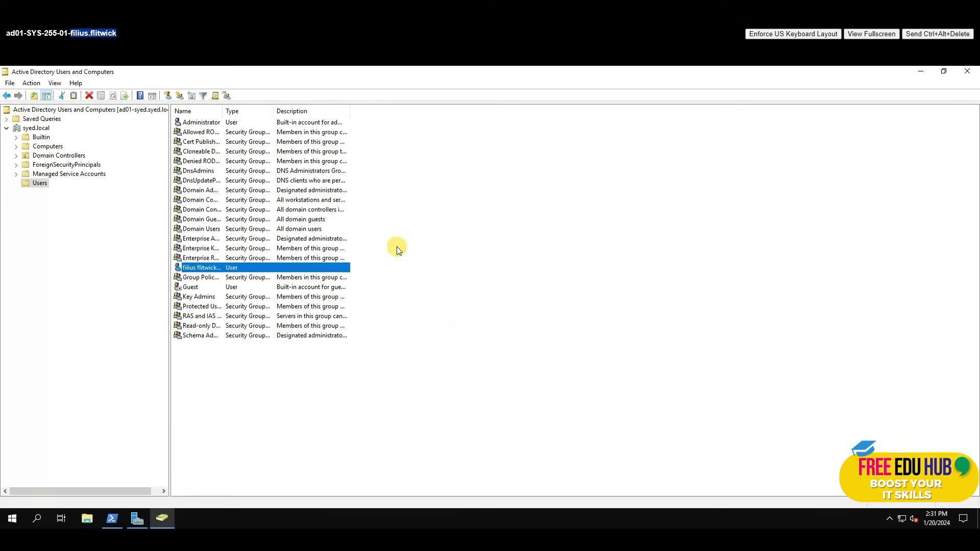
# Step: Verify the admin account's Member Of tab lists Domain Admins and Domain Users
pyautogui.doubleClick(256, 268)
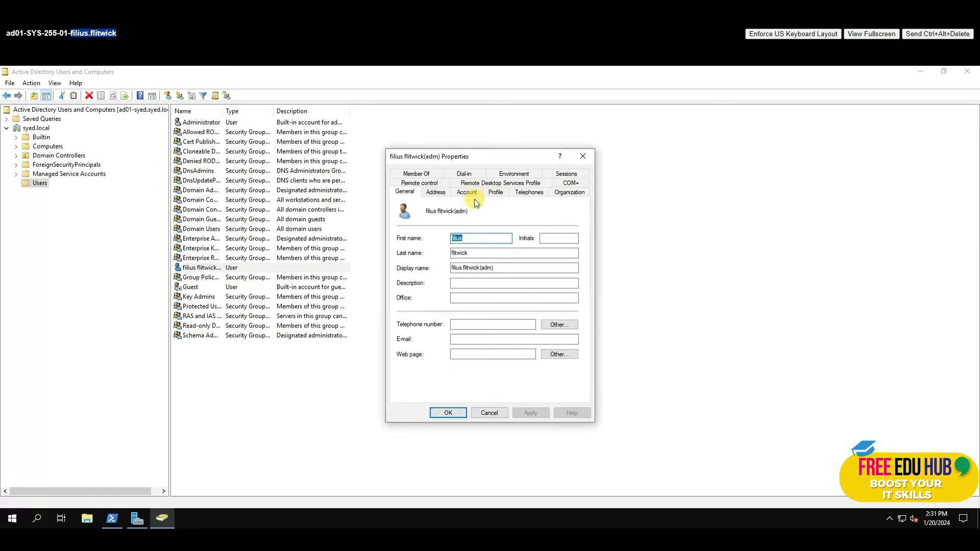
pyautogui.click(418, 174)
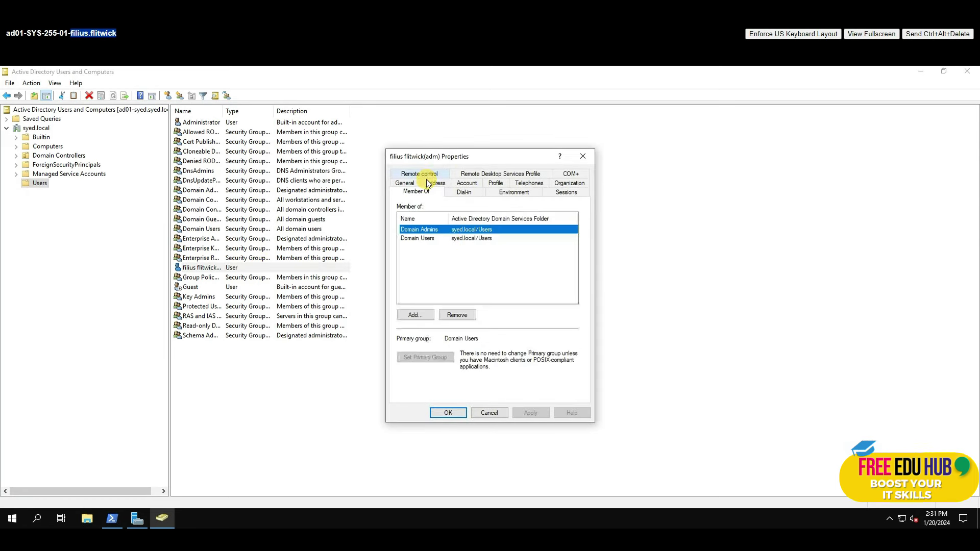
pyautogui.click(414, 238)
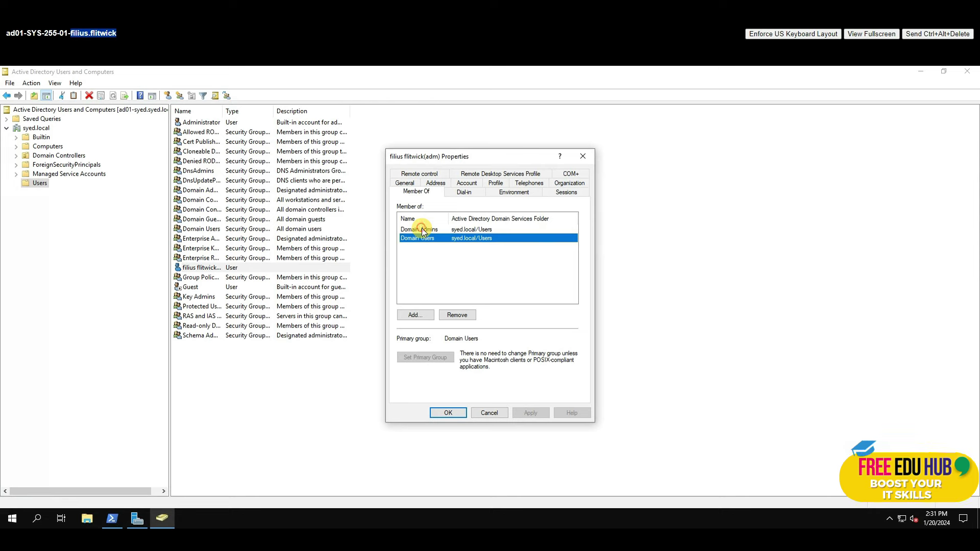
pyautogui.click(421, 229)
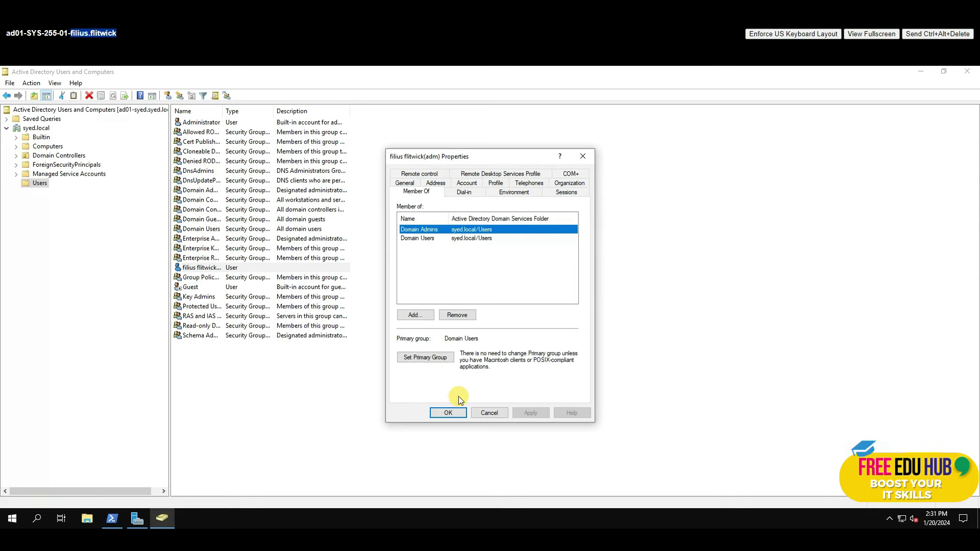
pyautogui.click(448, 412)
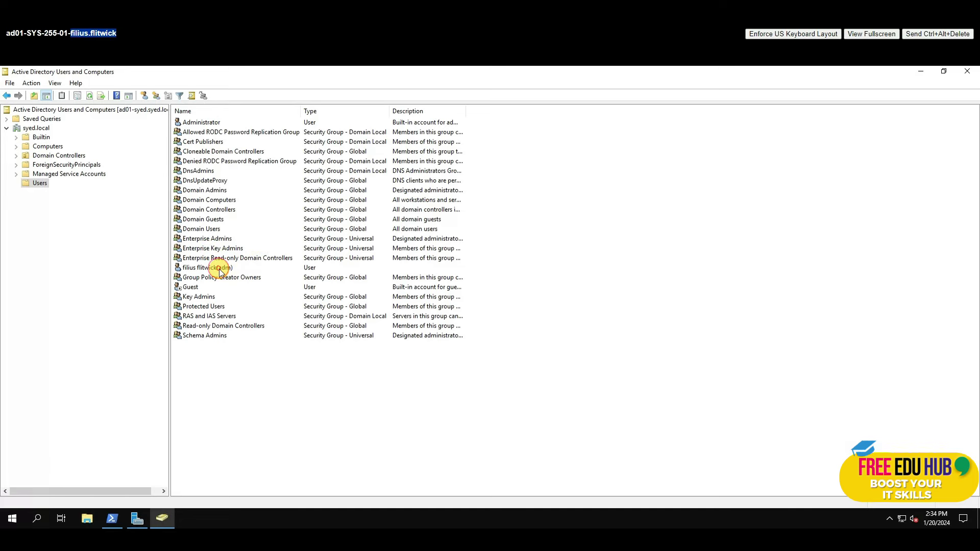
pyautogui.click(220, 269)
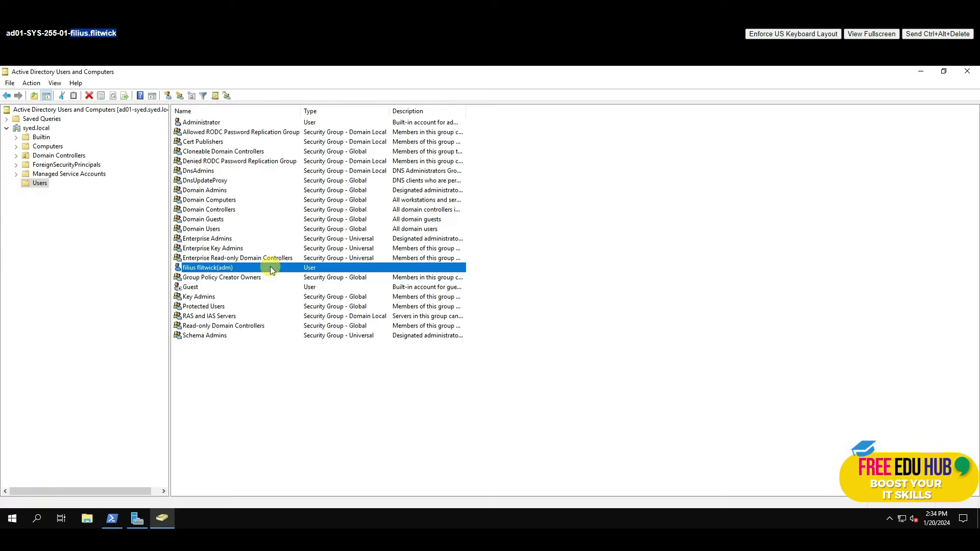
pyautogui.click(274, 404)
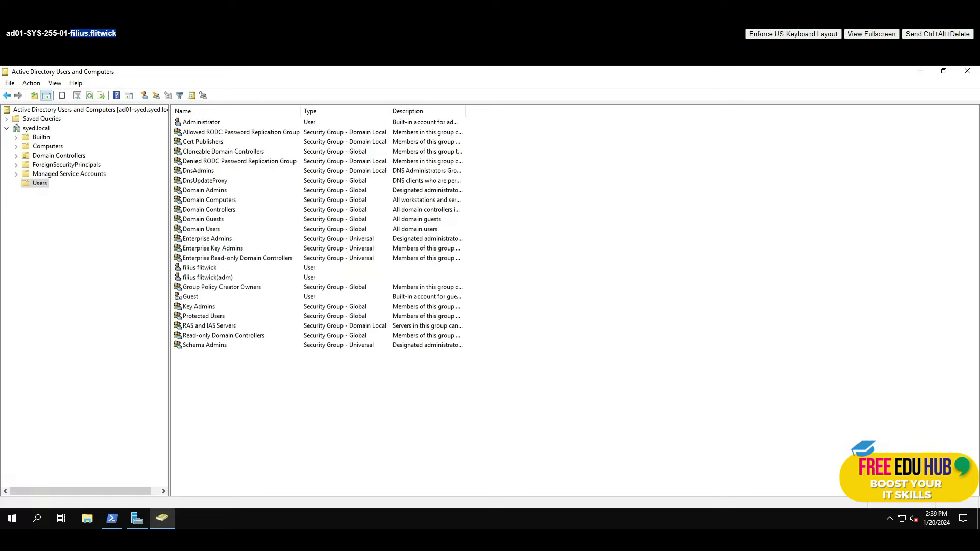
# Step: Review the regular user account's Member Of groups, confirming it is not in Domain Admins
pyautogui.click(201, 266)
pyautogui.click(205, 279)
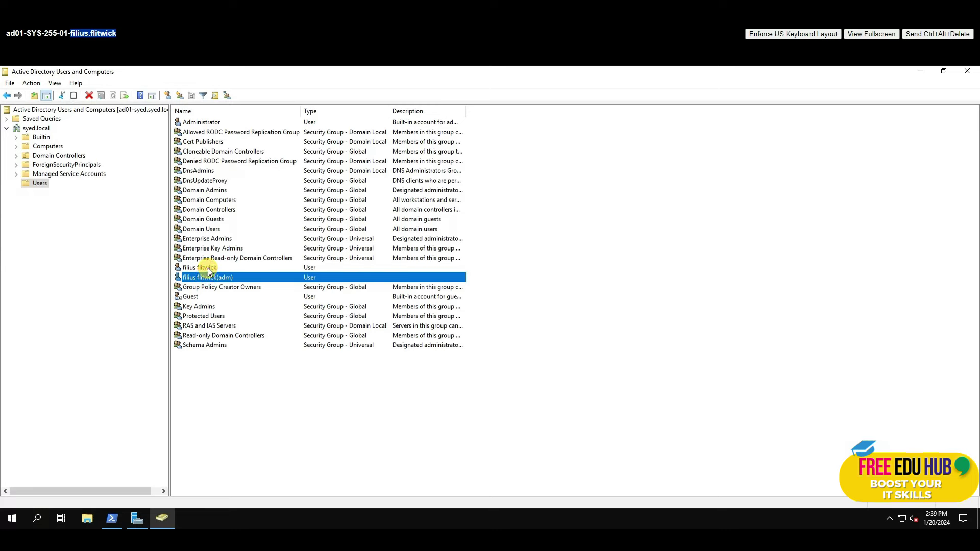
pyautogui.doubleClick(207, 276)
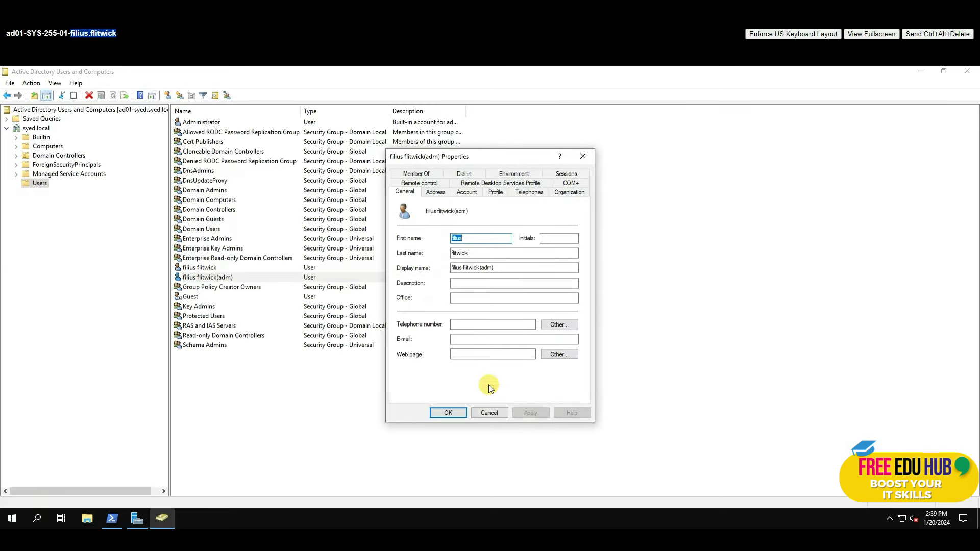
pyautogui.click(506, 411)
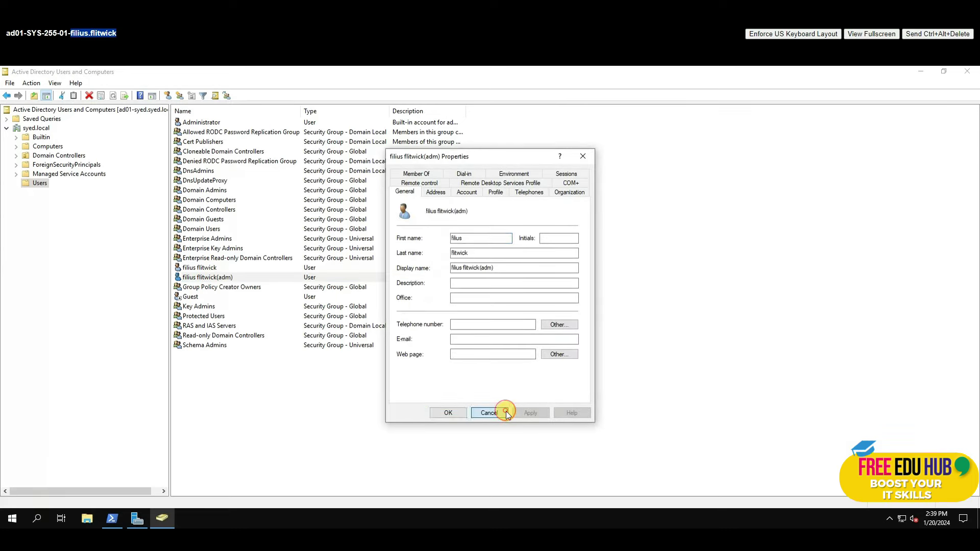
pyautogui.click(211, 268)
pyautogui.doubleClick(210, 269)
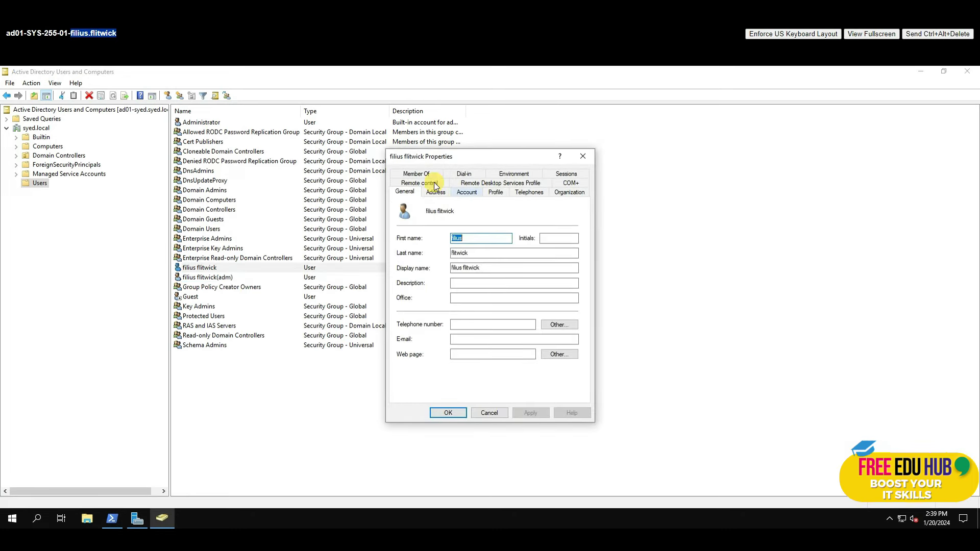
pyautogui.click(419, 174)
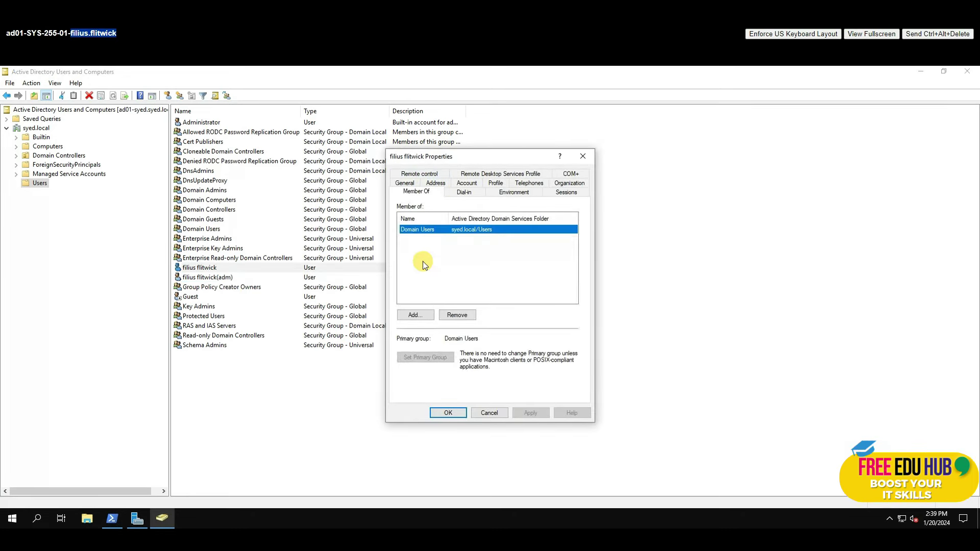
pyautogui.click(489, 411)
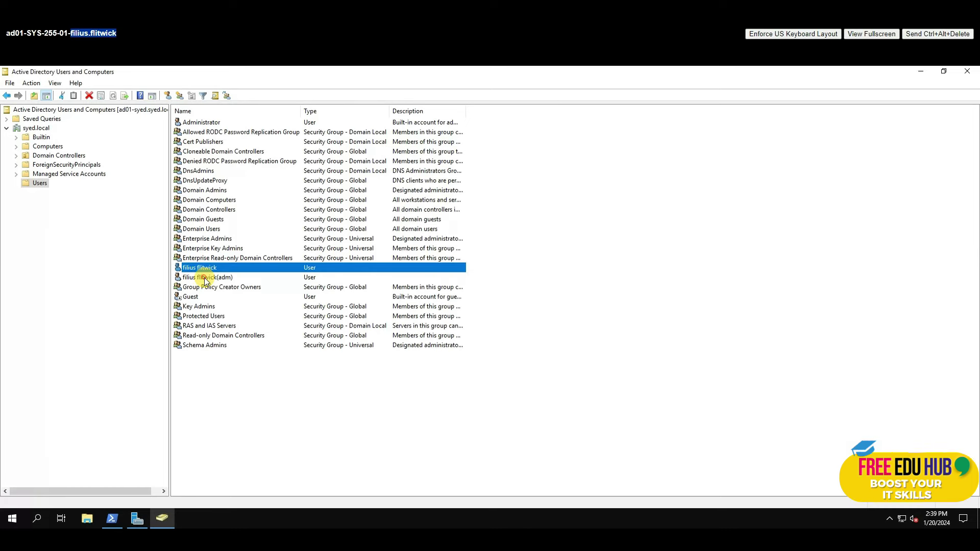
# Step: Confirm the (adm) admin account's group memberships include Domain Admins
pyautogui.doubleClick(204, 278)
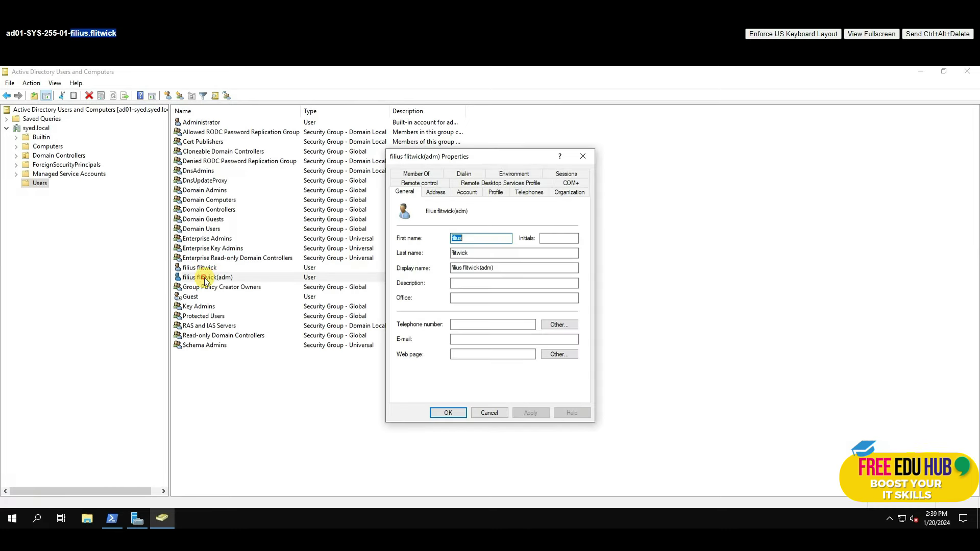
pyautogui.click(464, 194)
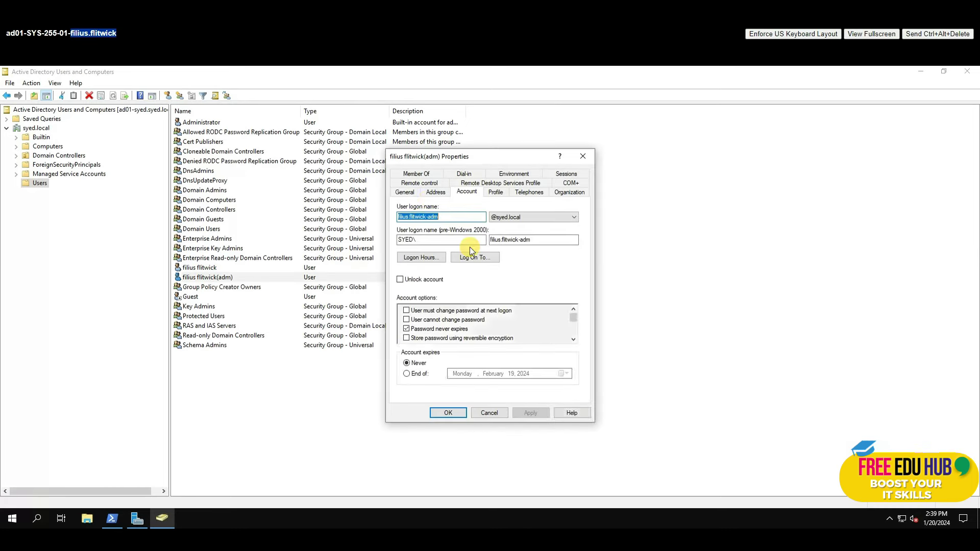
pyautogui.click(420, 175)
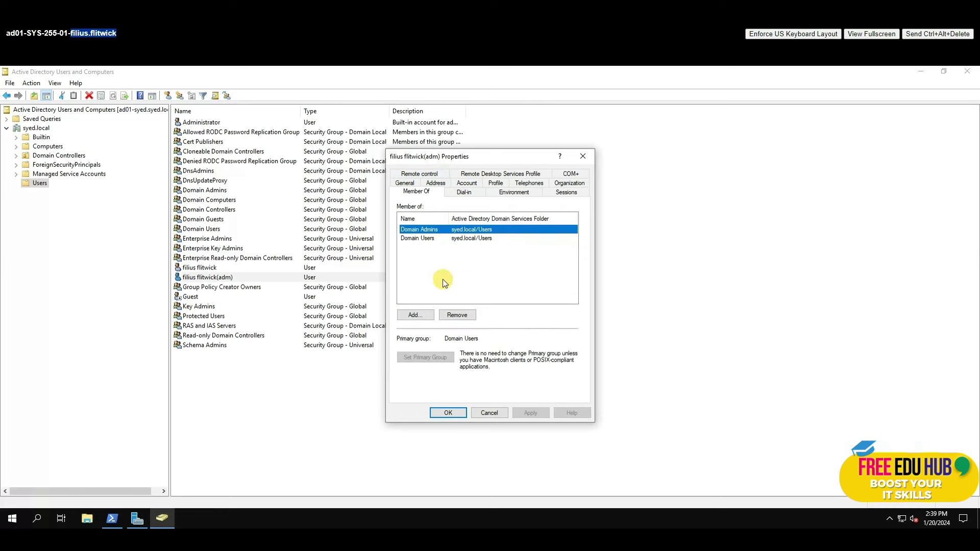
pyautogui.click(489, 413)
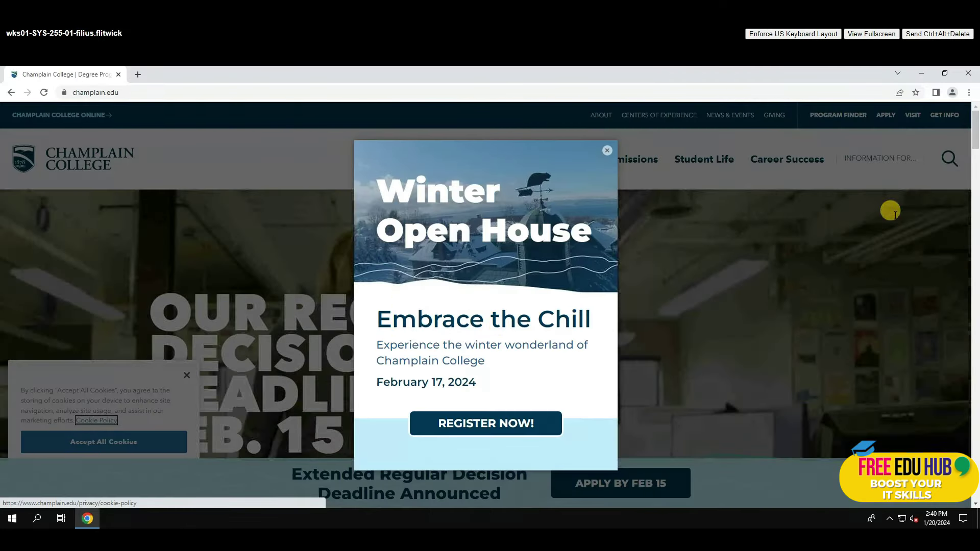
# Step: Close the Chrome window on wks01 to reveal the workstation desktop
pyautogui.click(969, 74)
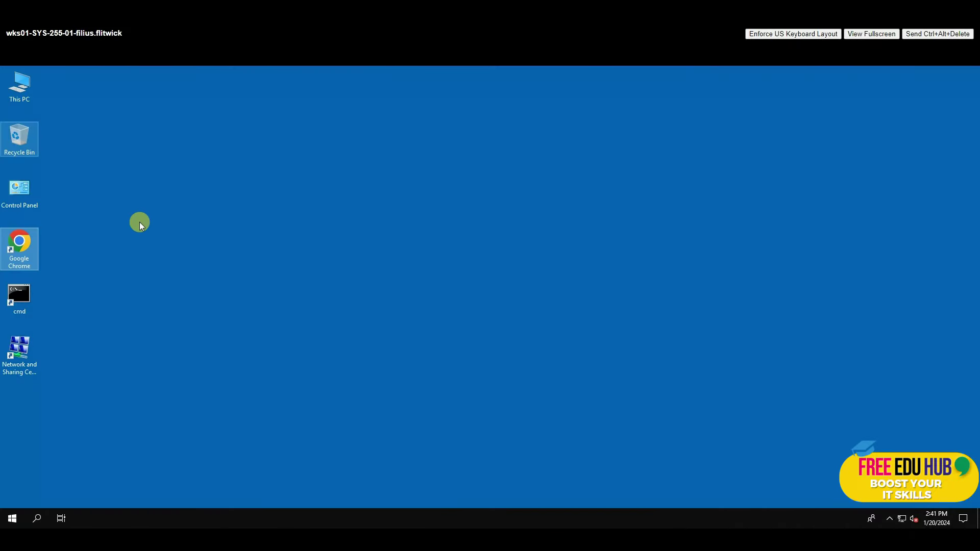
pyautogui.click(20, 245)
# Step: Bring up the Internet Protocol Version 4 (TCP/IPv4) settings for the Ethernet0 connection
pyautogui.click(19, 352)
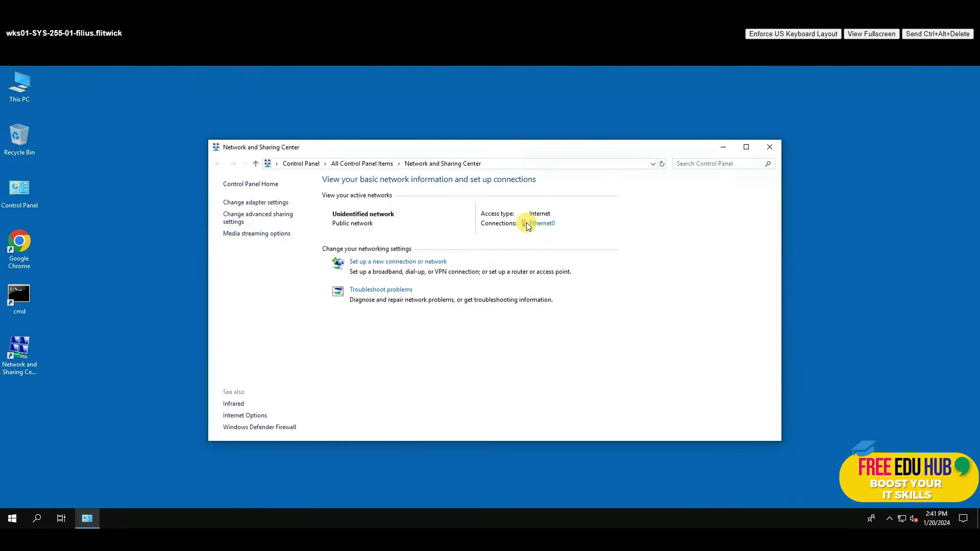
pyautogui.click(543, 223)
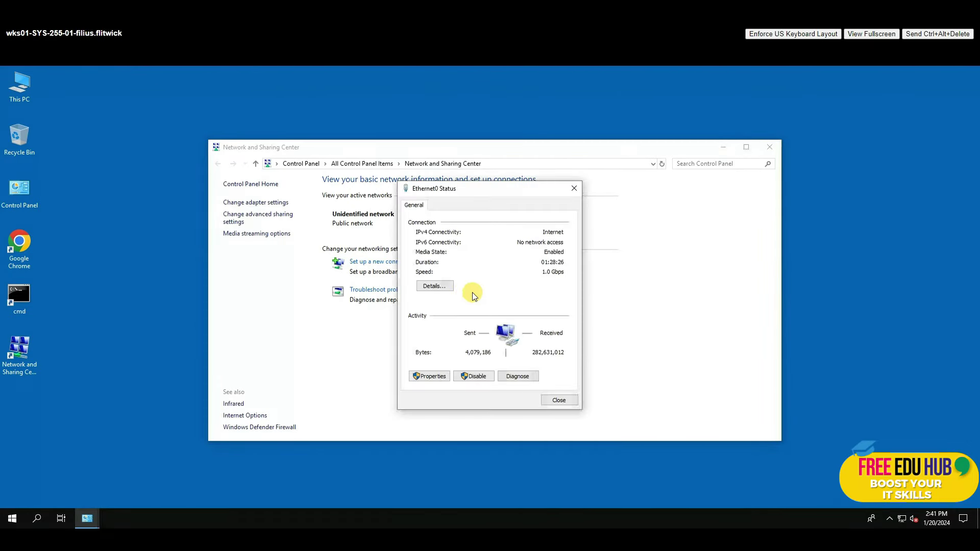
pyautogui.click(434, 376)
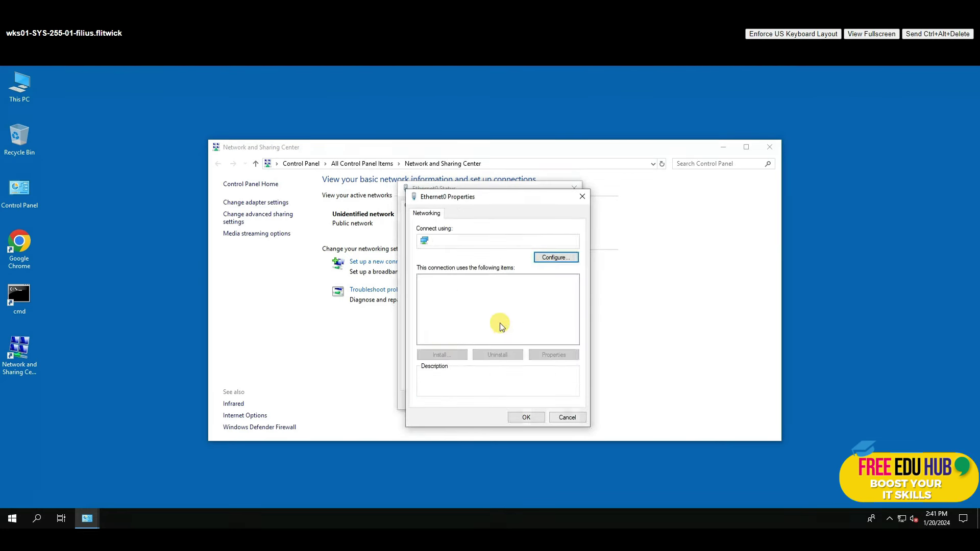
pyautogui.click(508, 305)
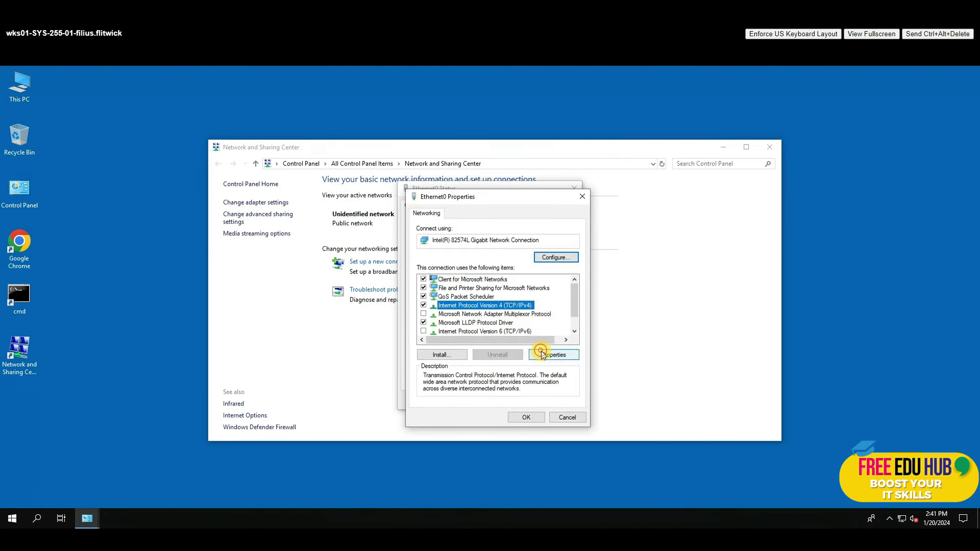
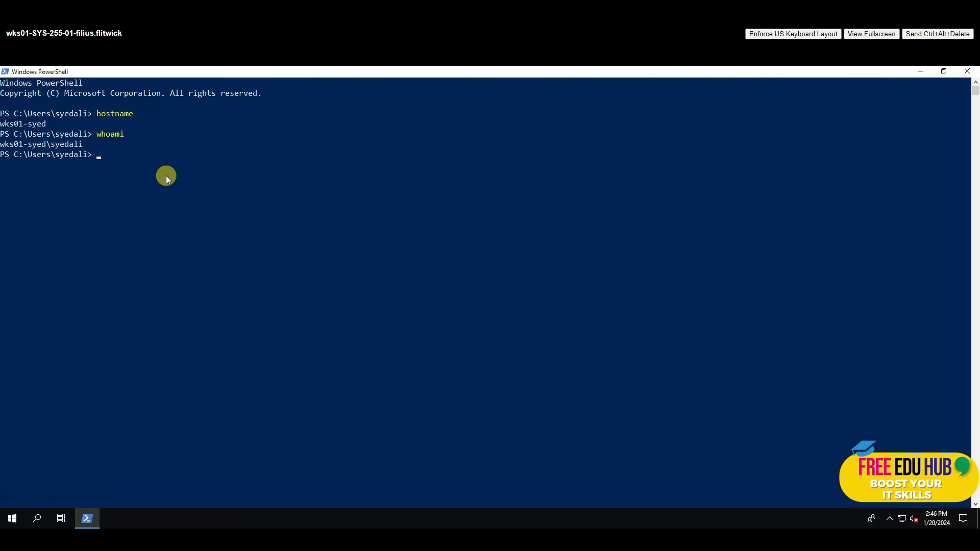
# Step: Ping fw01-syed, then run nslookup on 10.0.5.2 to reverse-resolve the firewall's name
pyautogui.write('ping fw01-syed')
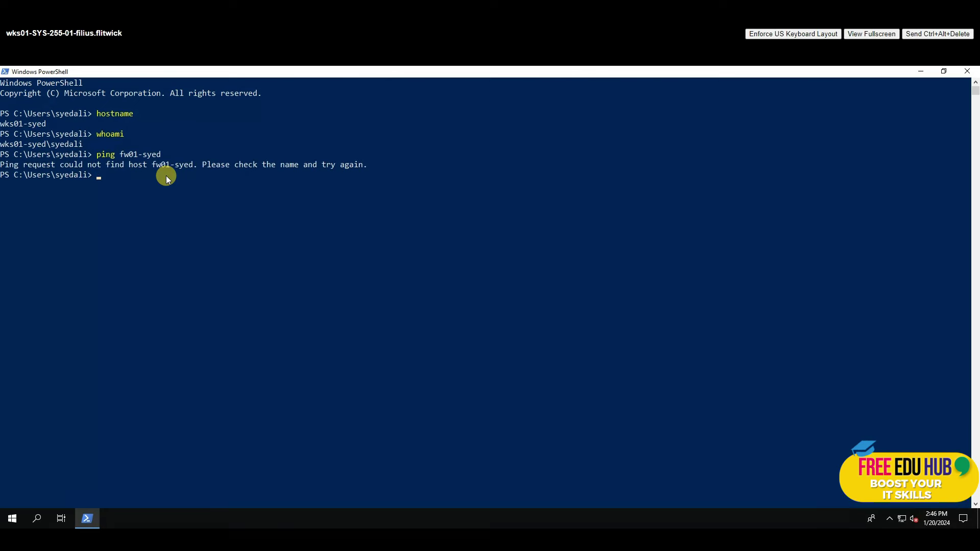
pyautogui.write('nsloo')
pyautogui.write('ku[p')
pyautogui.press('BackSpace')
pyautogui.press('BackSpace')
pyautogui.write('p')
pyautogui.press('Return')
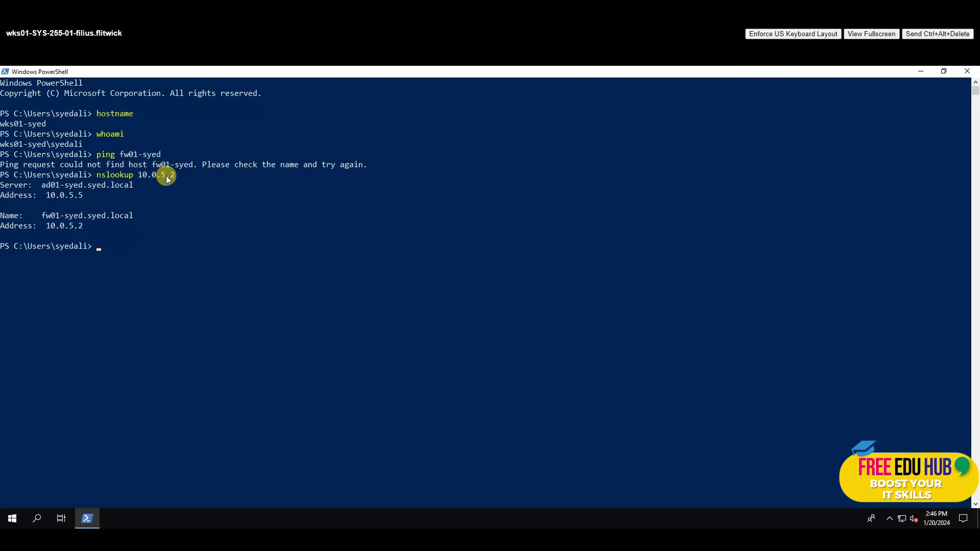
# Step: Ping fw01-syed.syed.local and the domain controller at 10.0.5.5
pyautogui.write('ping fw01-syed.syed.local')
pyautogui.press('Return')
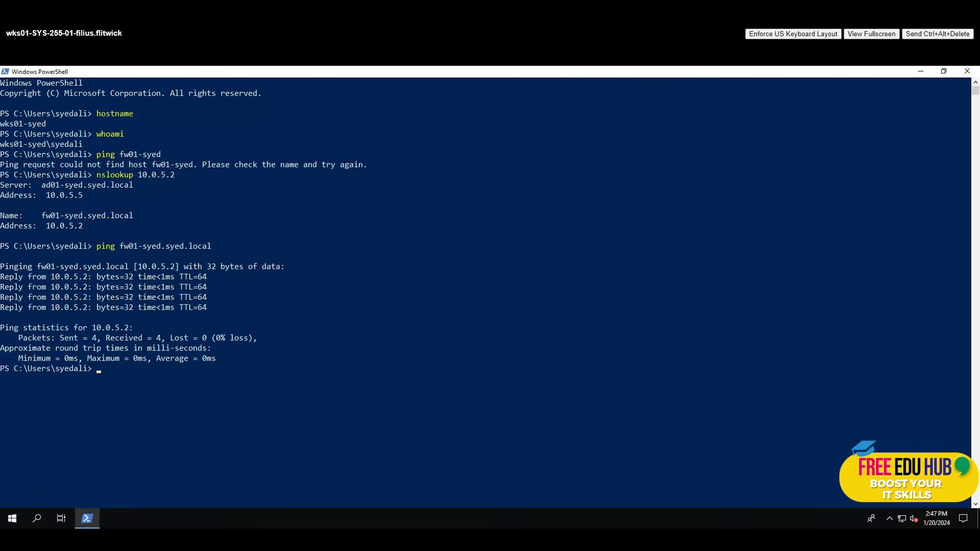
pyautogui.write('ping 10.0.5.5')
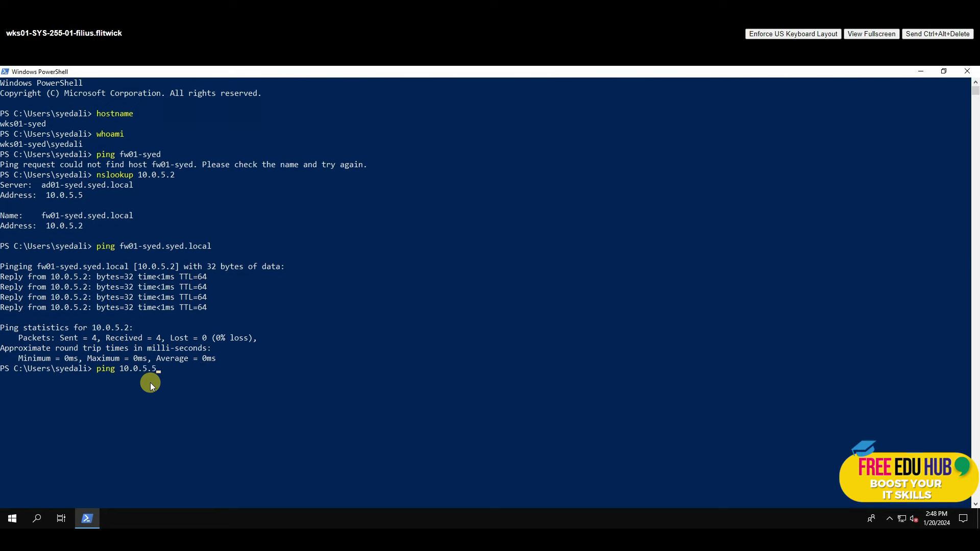
pyautogui.press('Return')
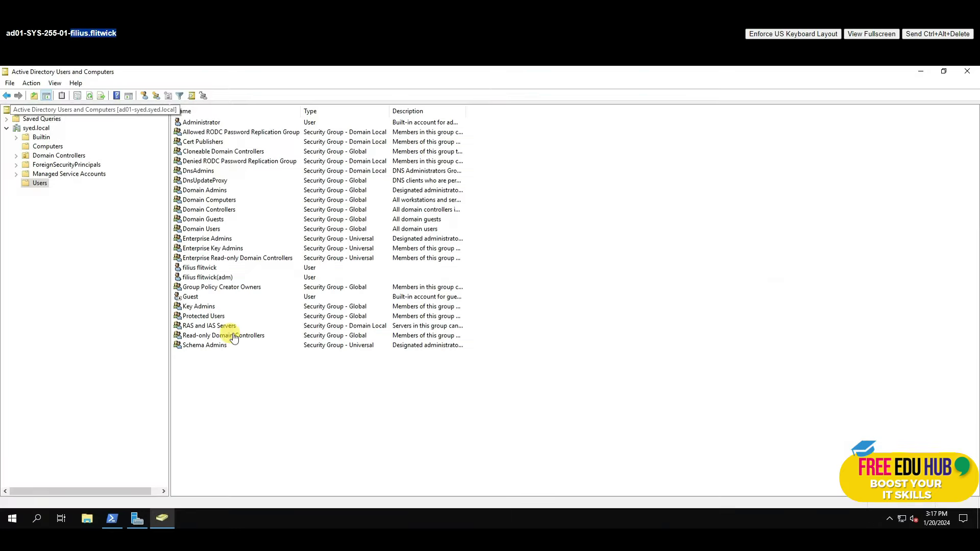
# Step: On ad01, check that the ADUC Computers container is empty, then close the workstation's PowerShell
pyautogui.click(934, 35)
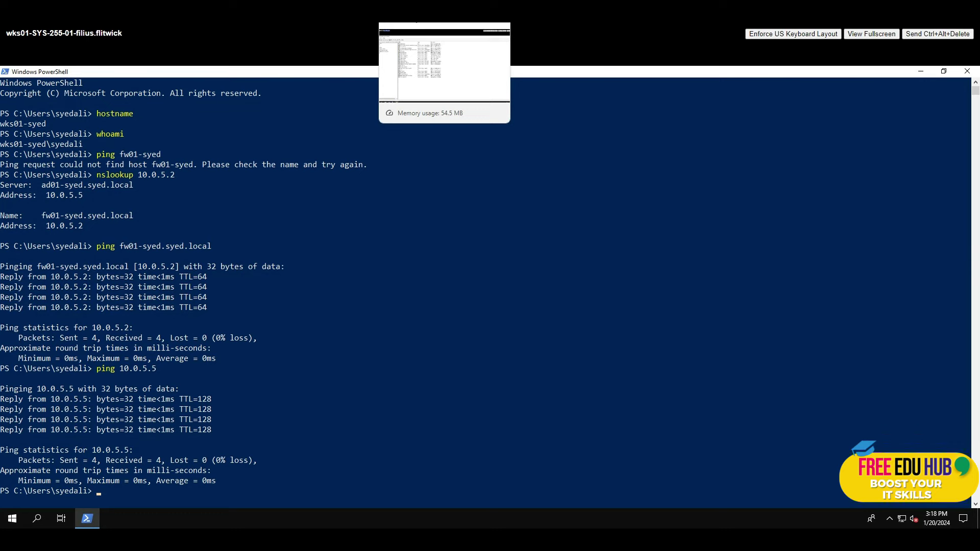
pyautogui.click(350, 15)
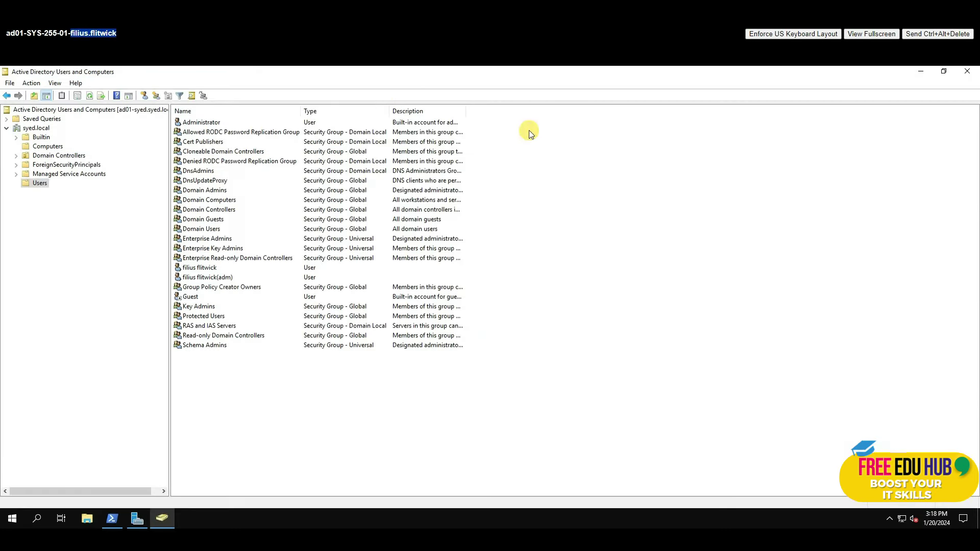
pyautogui.click(44, 146)
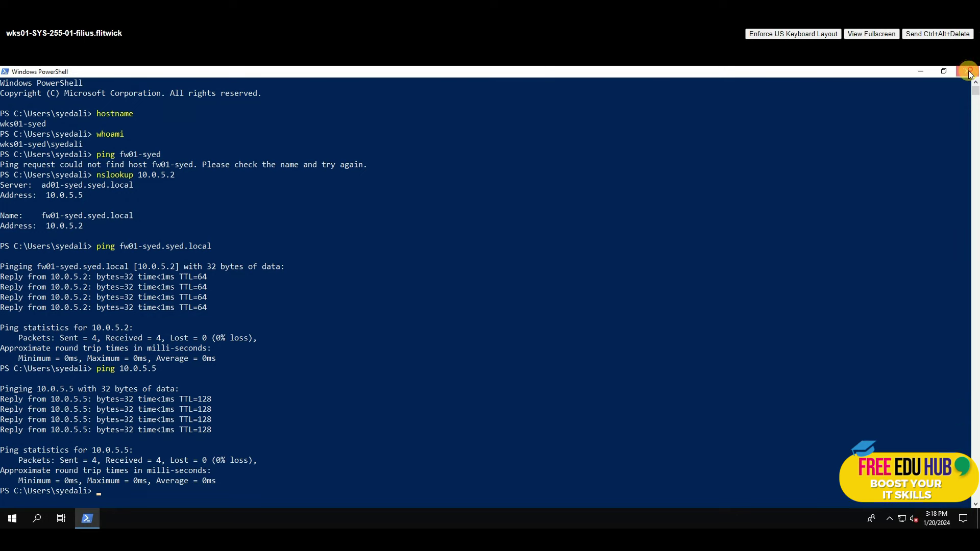
pyautogui.click(969, 72)
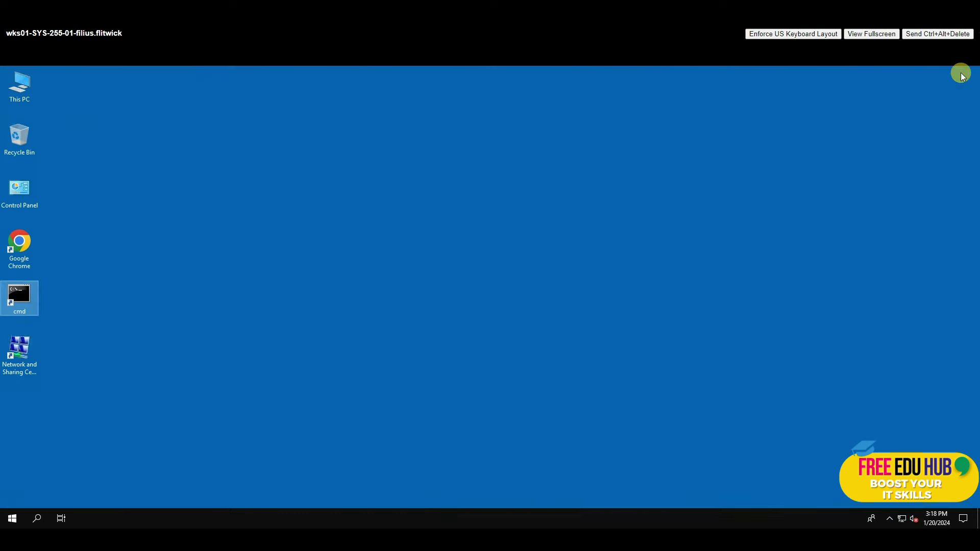
# Step: From This PC's properties, open the computer name and domain change dialog
pyautogui.rightClick(26, 92)
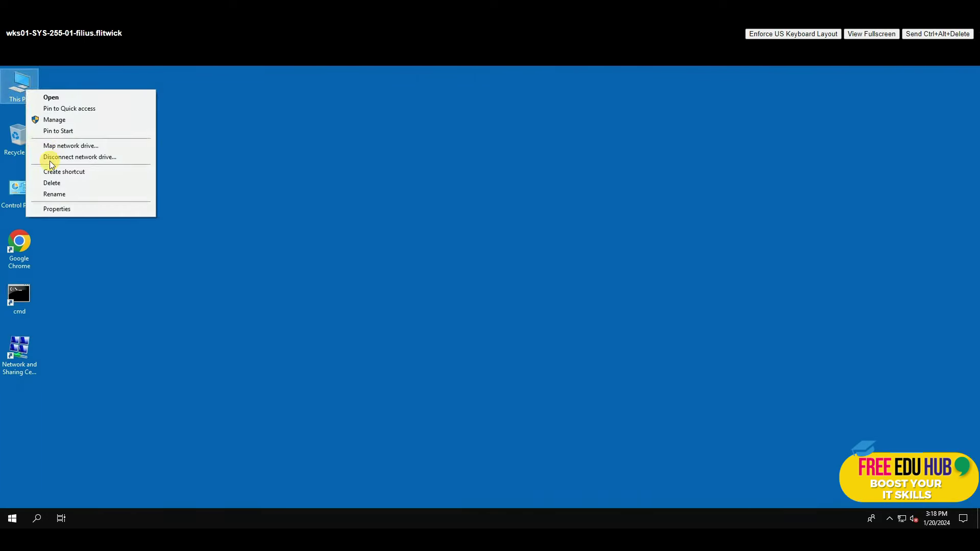
pyautogui.click(82, 207)
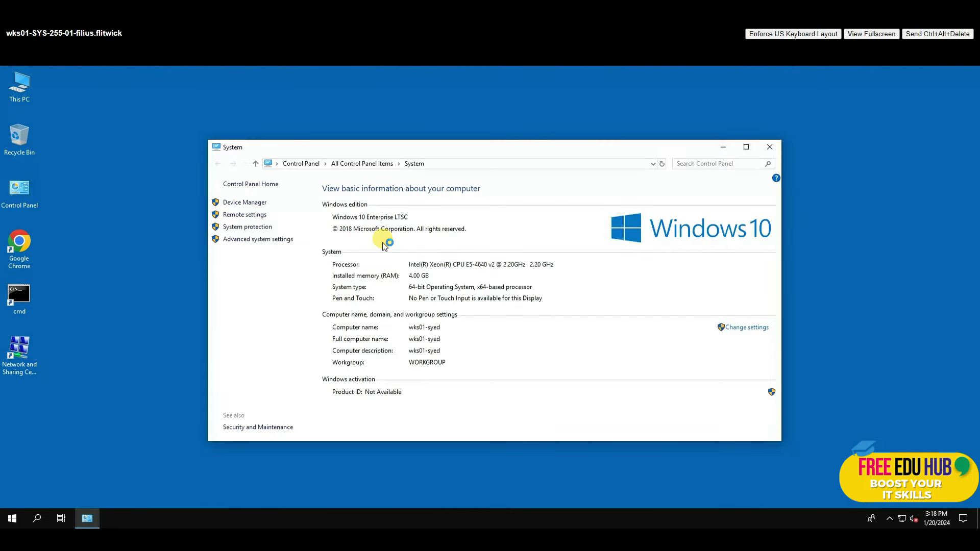
pyautogui.click(746, 328)
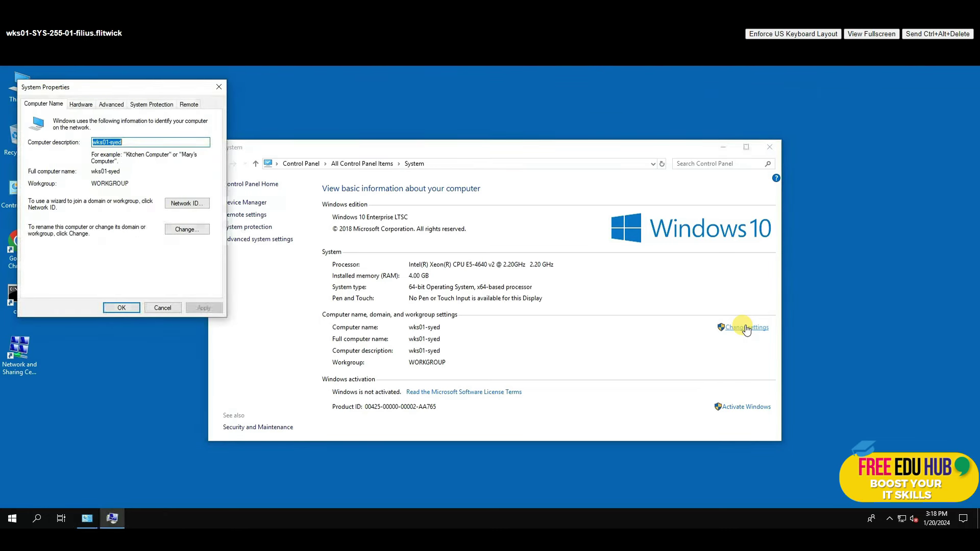
pyautogui.click(178, 230)
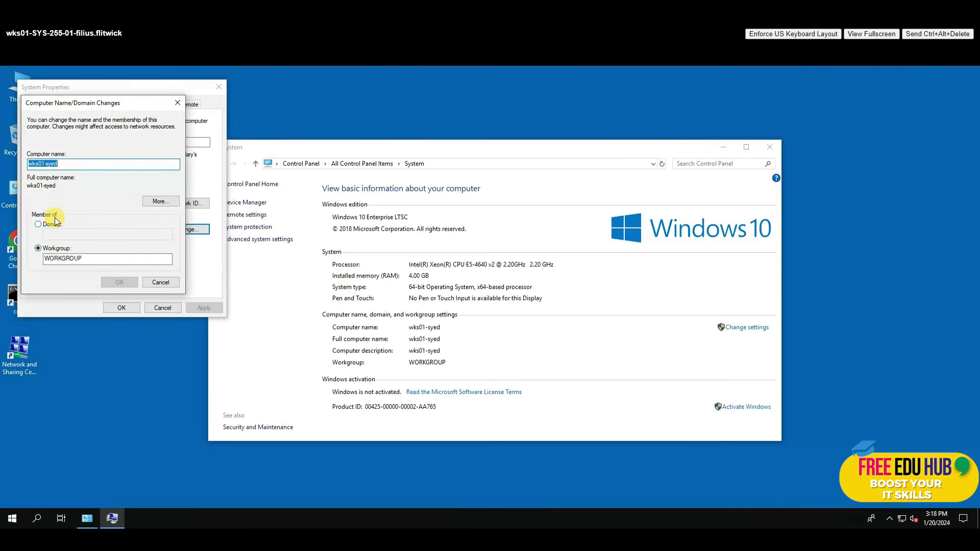
# Step: Switch membership from workgroup to the domain 'syed' and confirm
pyautogui.click(38, 224)
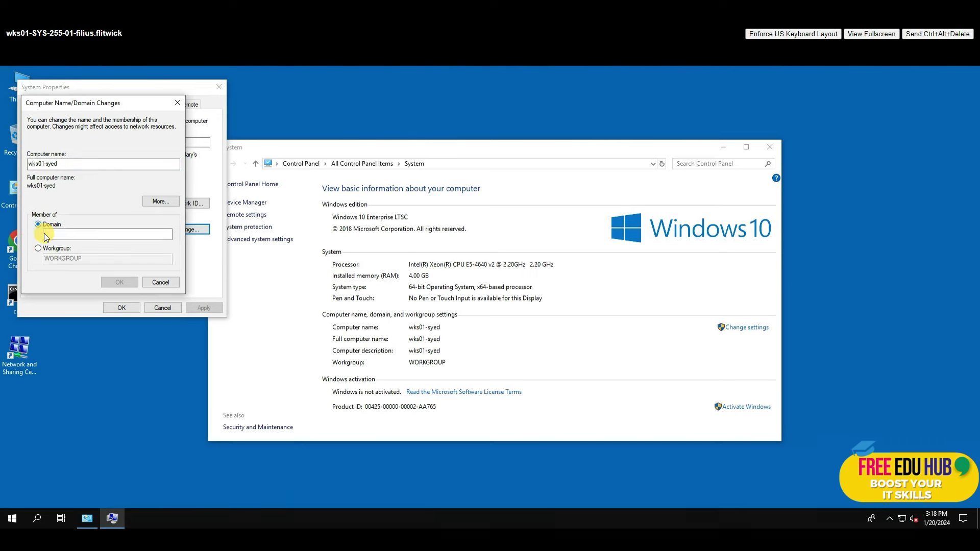
pyautogui.click(62, 235)
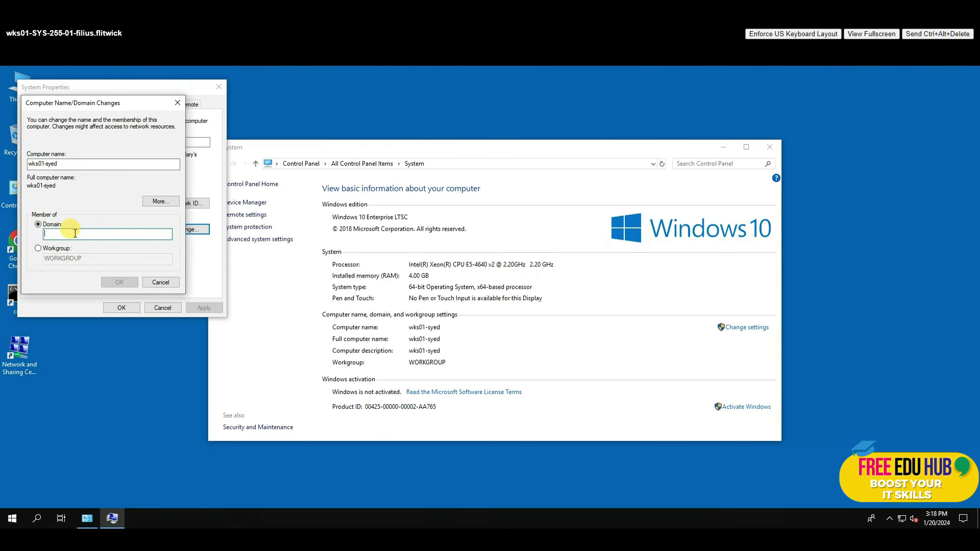
pyautogui.write('syed')
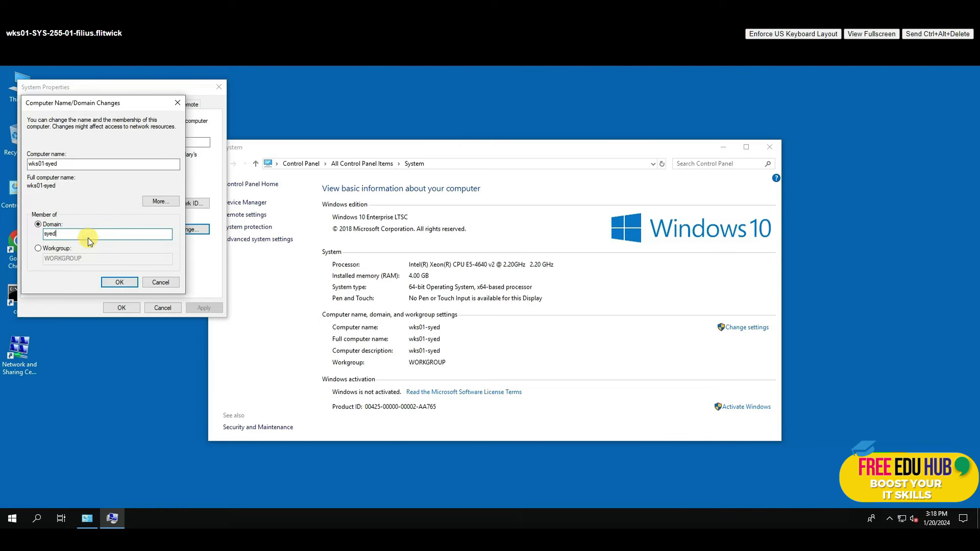
pyautogui.click(119, 282)
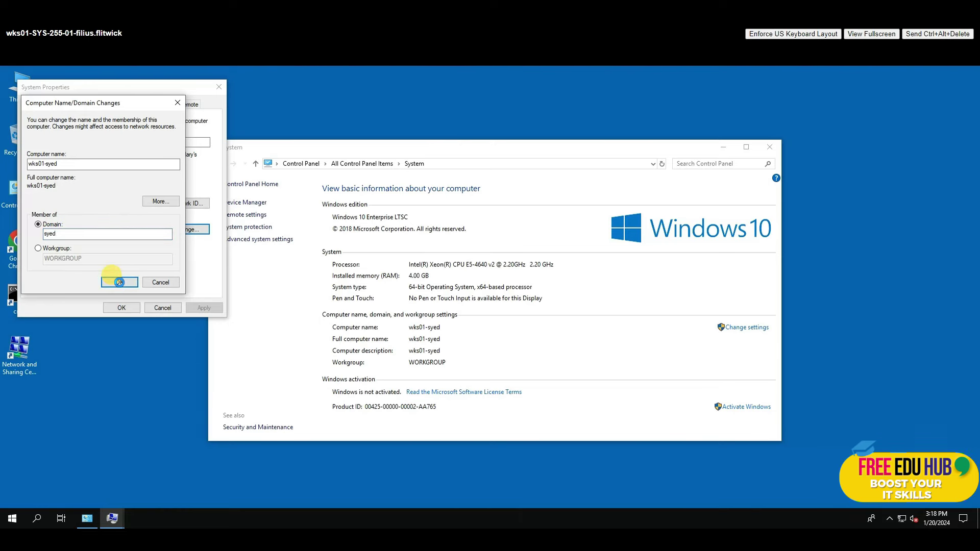
pyautogui.click(84, 196)
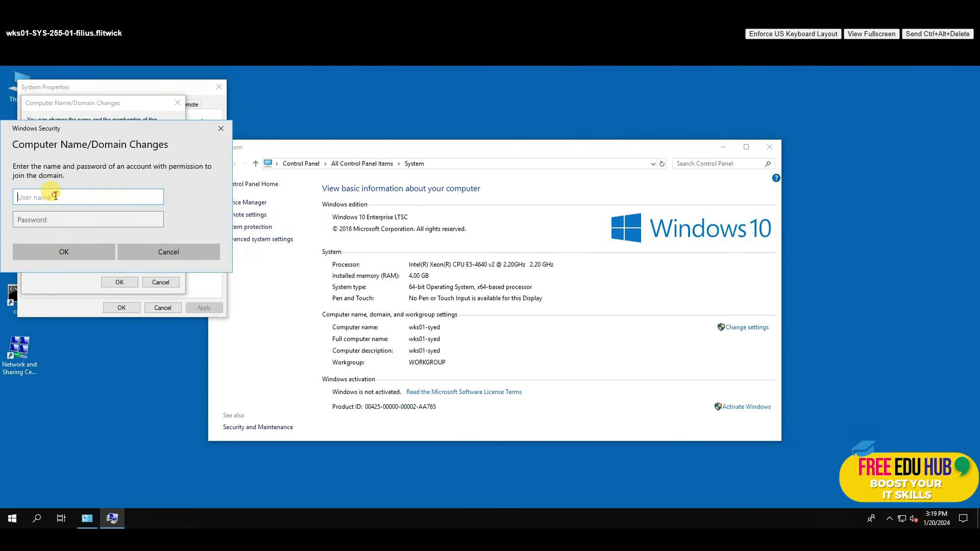
# Step: Enter the administrator user name and the account password, then submit the join request
pyautogui.write('administrator')
pyautogui.press('Tab')
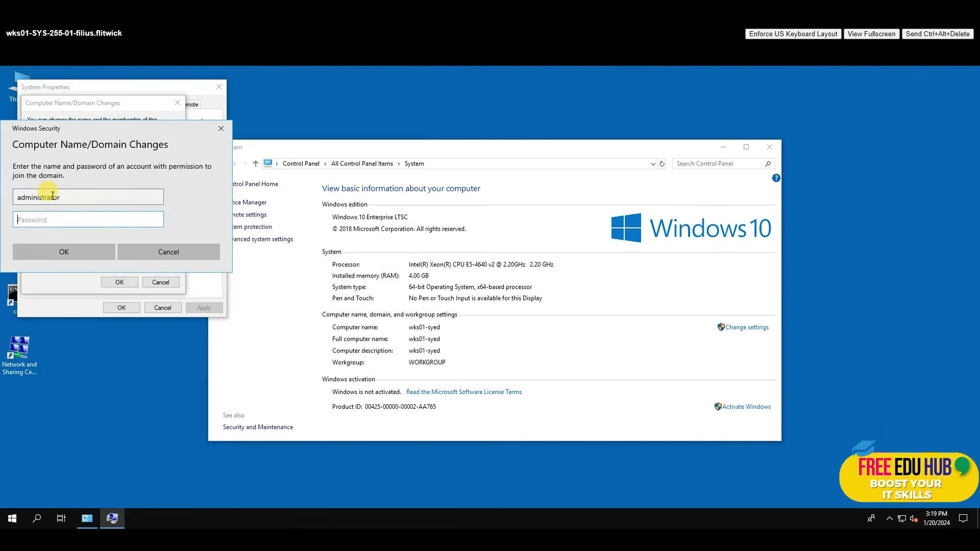
pyautogui.press('capslock')
pyautogui.write('*****')
pyautogui.press('capslock')
pyautogui.write('******')
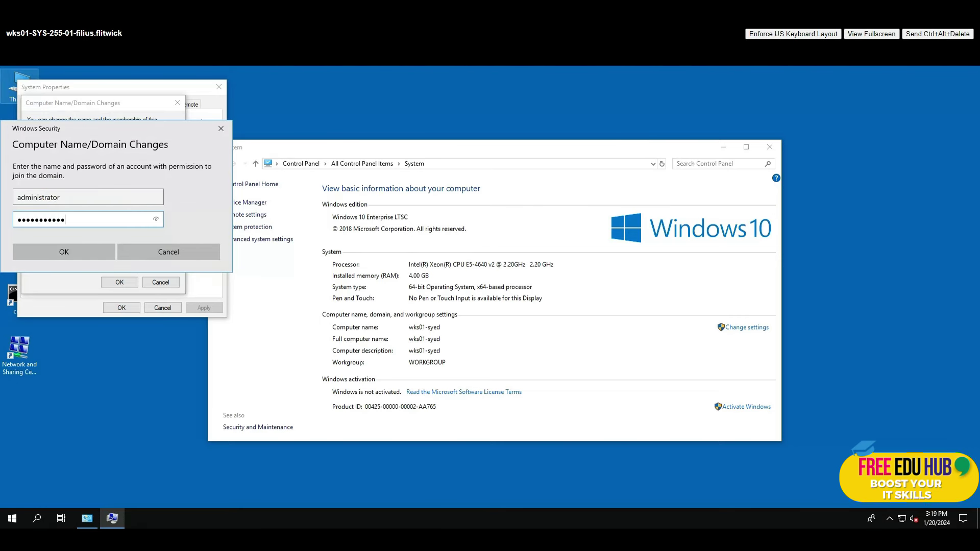
pyautogui.press('BackSpace')
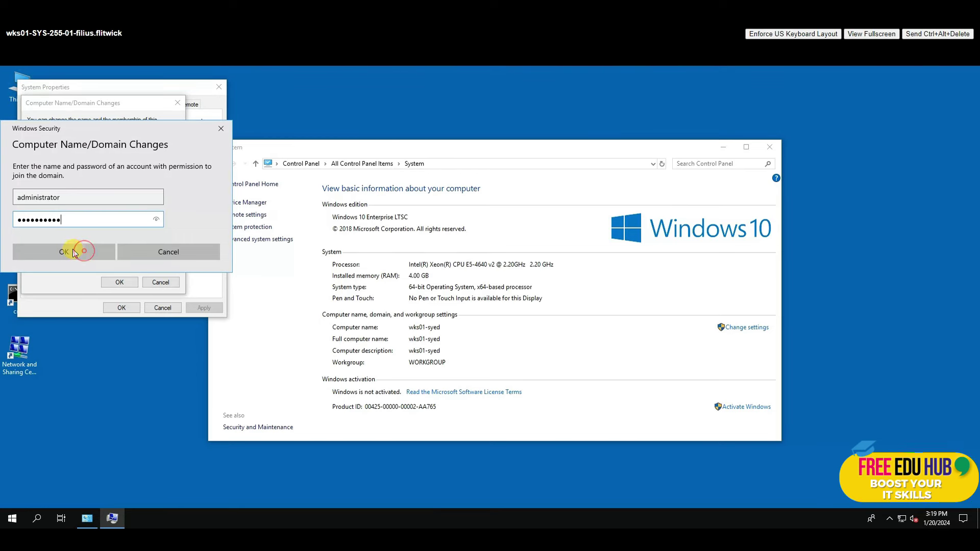
pyautogui.click(72, 251)
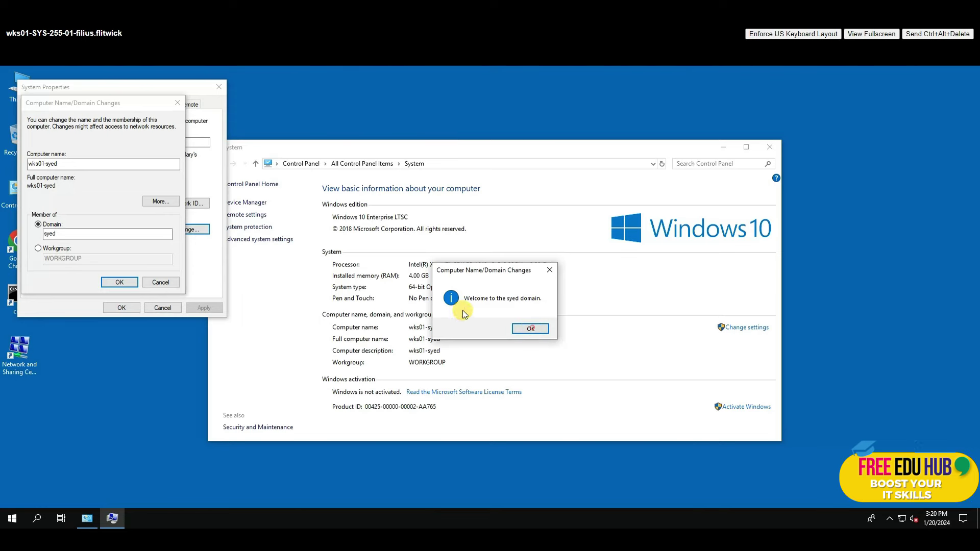
# Step: Dismiss the syed domain welcome and restart notices, close System Properties, and restart now
pyautogui.click(531, 329)
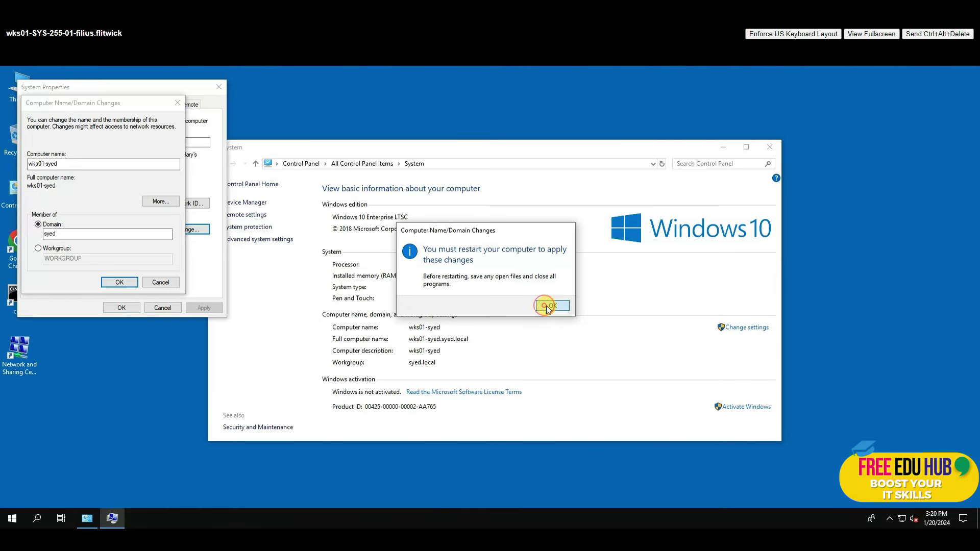
pyautogui.click(552, 305)
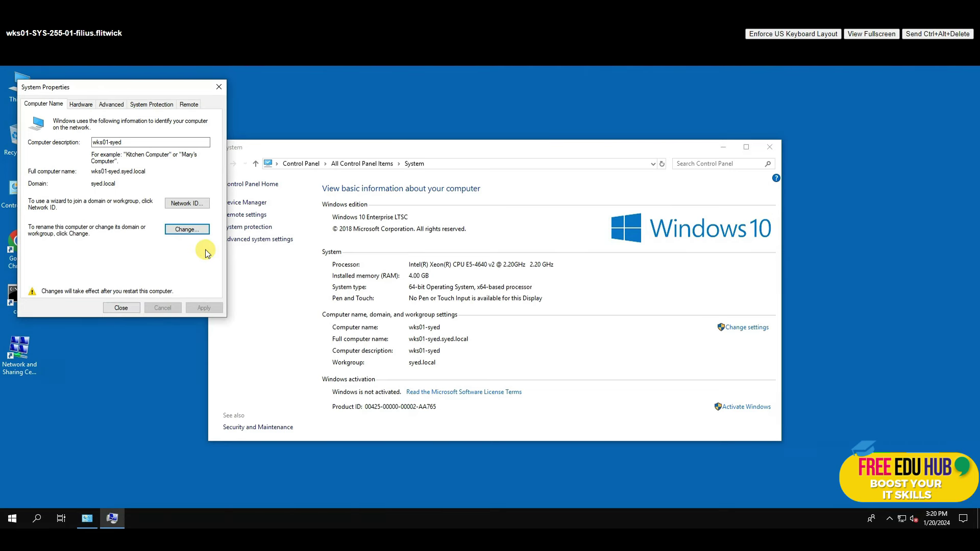
pyautogui.click(123, 308)
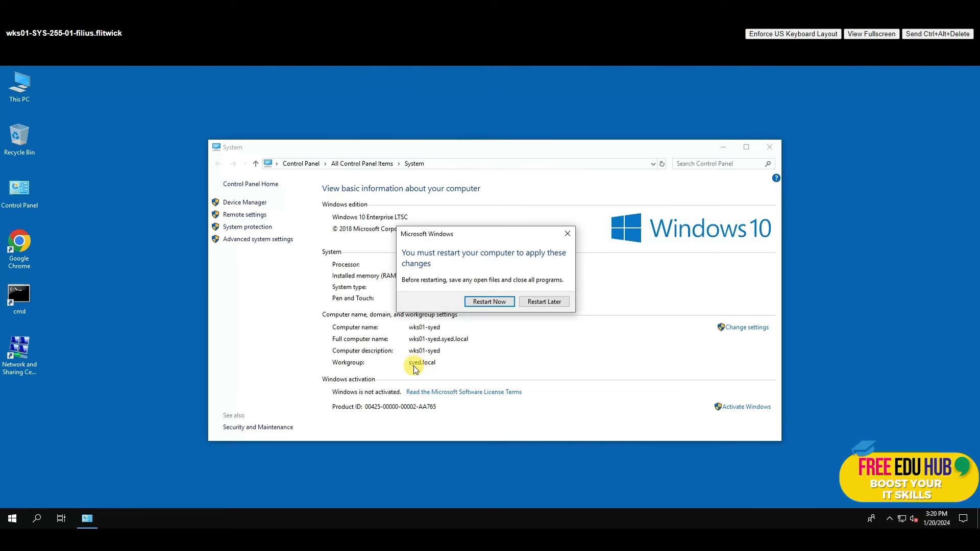
pyautogui.click(488, 301)
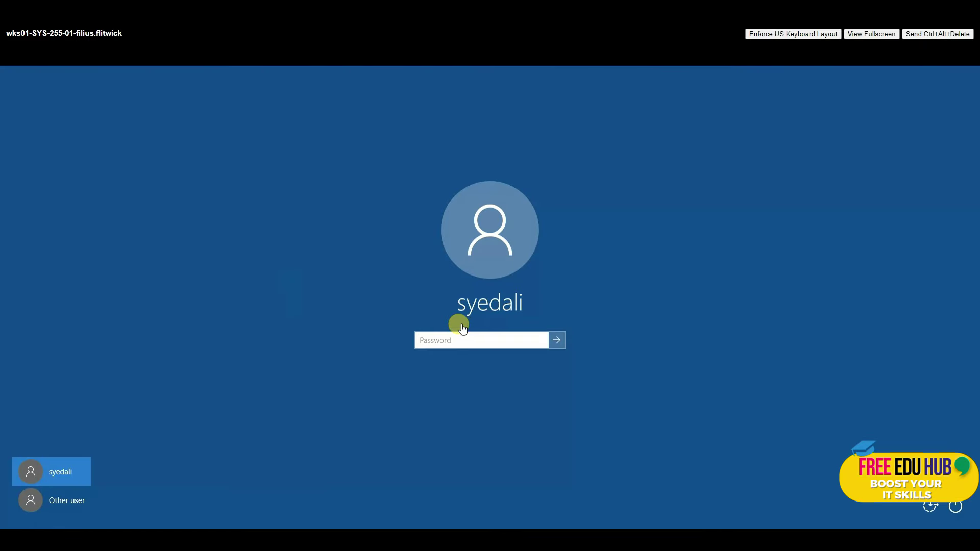
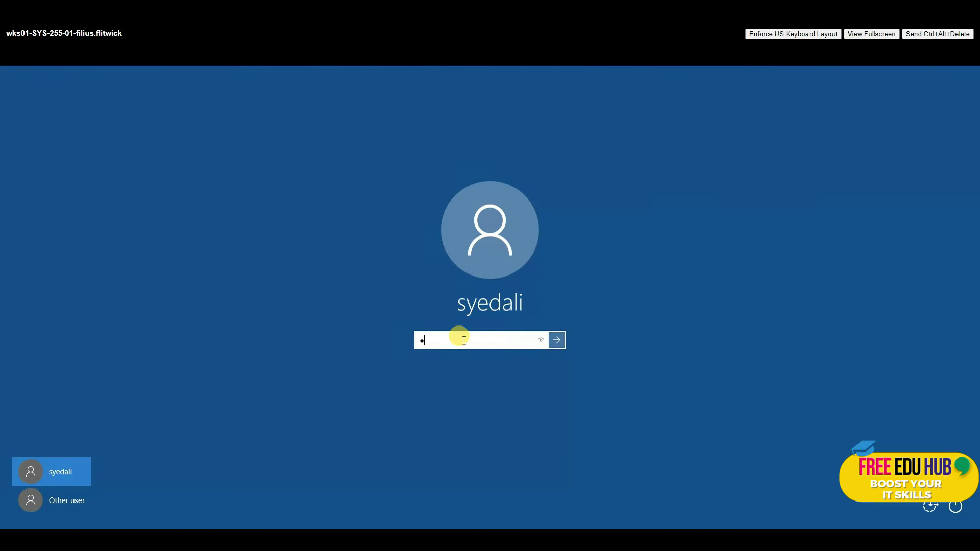
# Step: Sign in with the account password, verify the domain shows syed.local, then close all windows unchanged
pyautogui.press('Return')
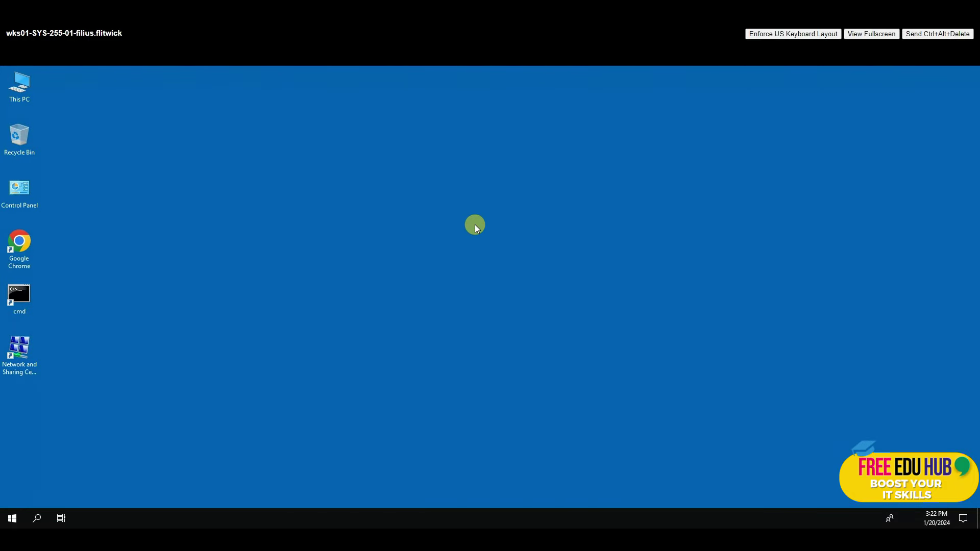
pyautogui.rightClick(21, 92)
pyautogui.click(66, 213)
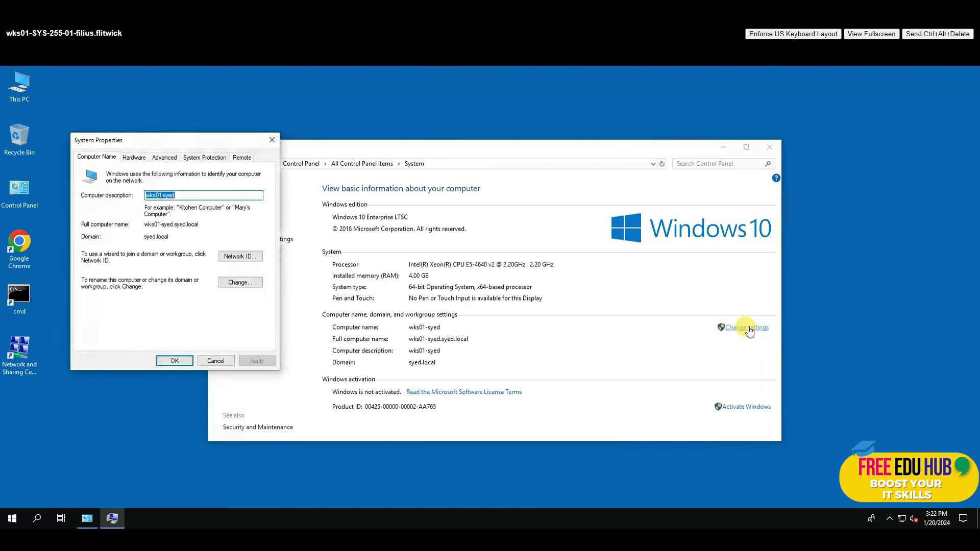
pyautogui.click(247, 284)
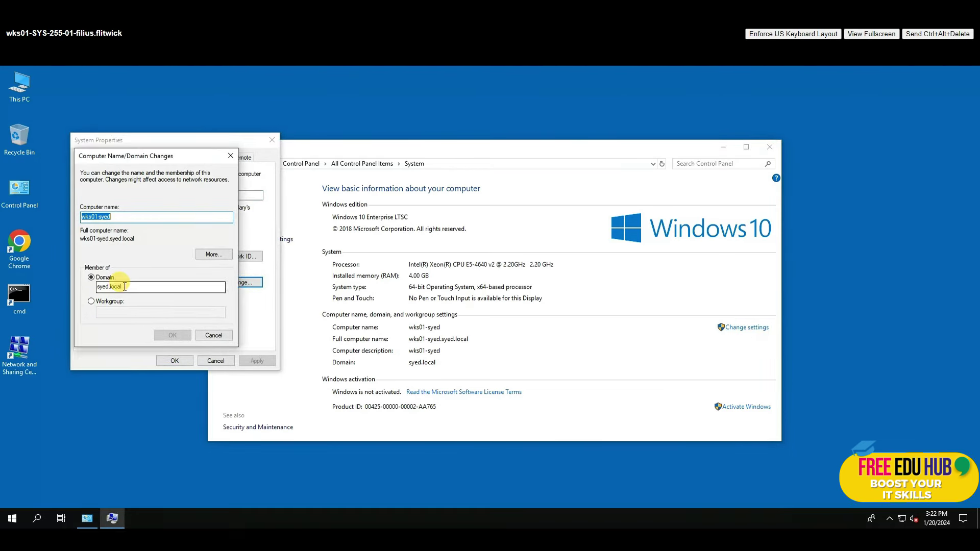
pyautogui.click(223, 336)
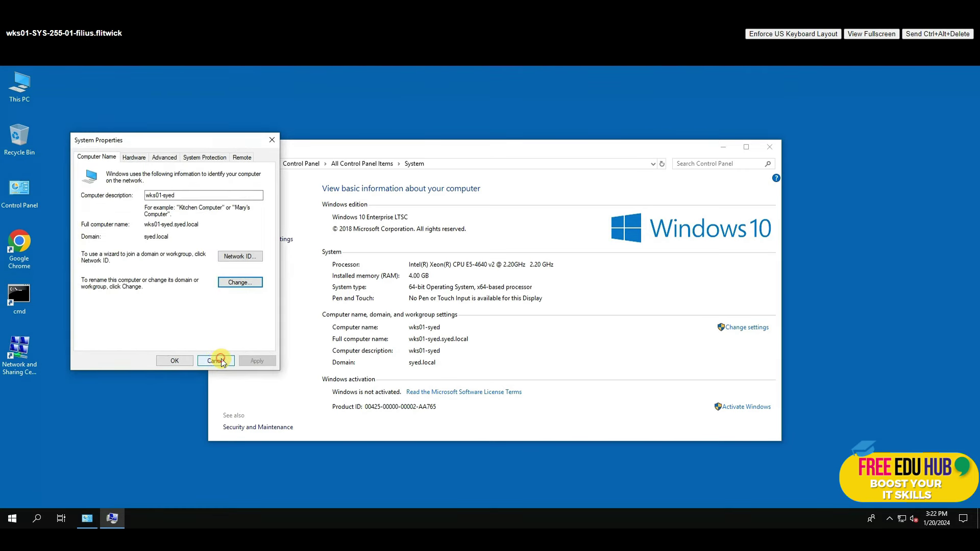
pyautogui.click(218, 361)
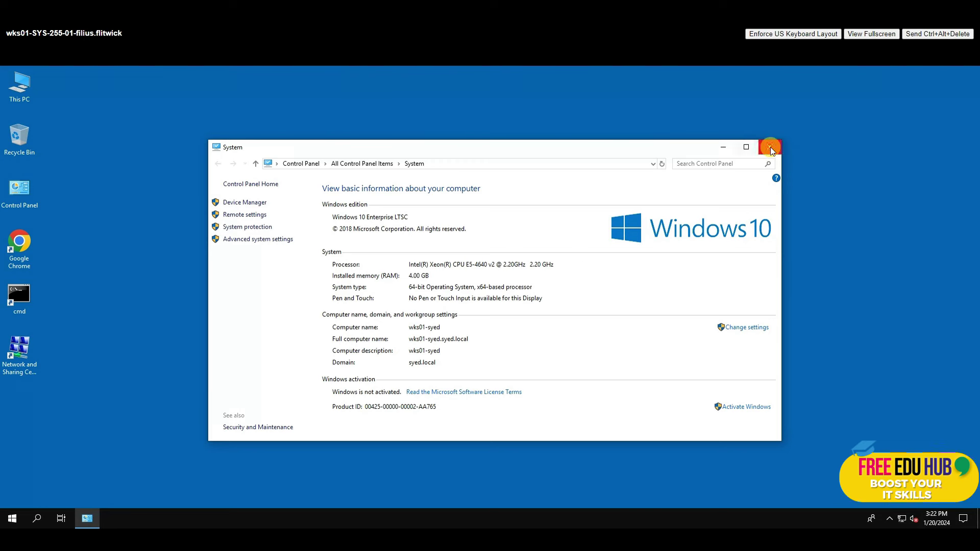
pyautogui.click(772, 147)
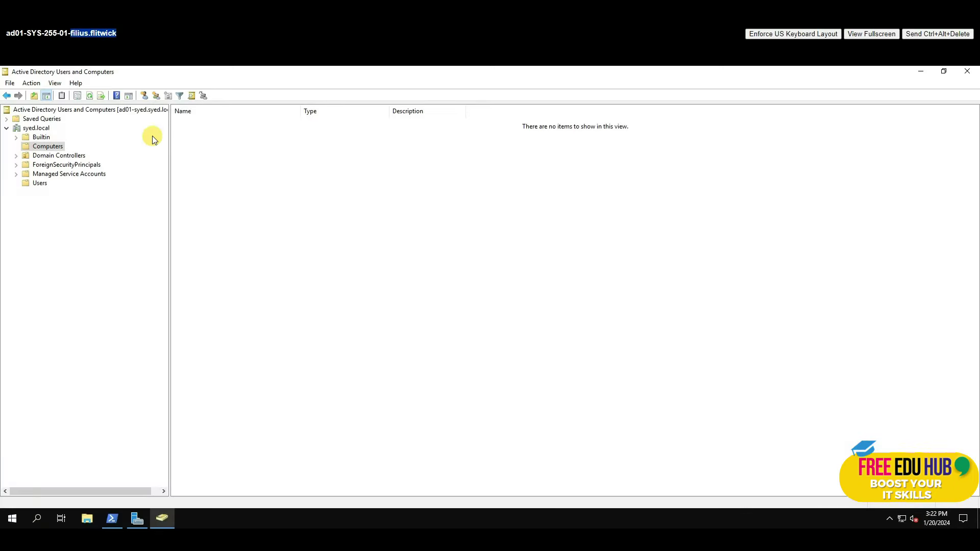
# Step: Refresh the Computers container and check that the WKS01-SYED computer account is listed
pyautogui.click(90, 96)
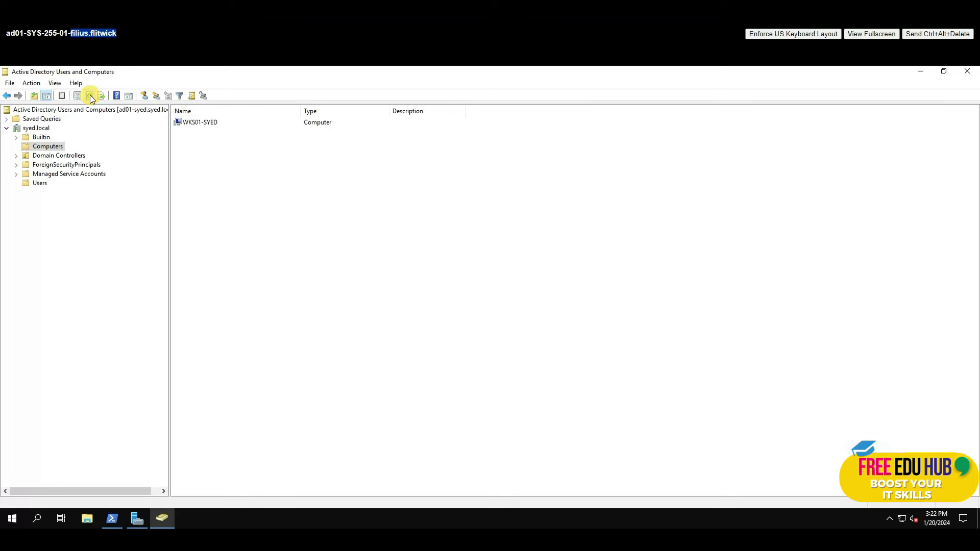
pyautogui.click(211, 126)
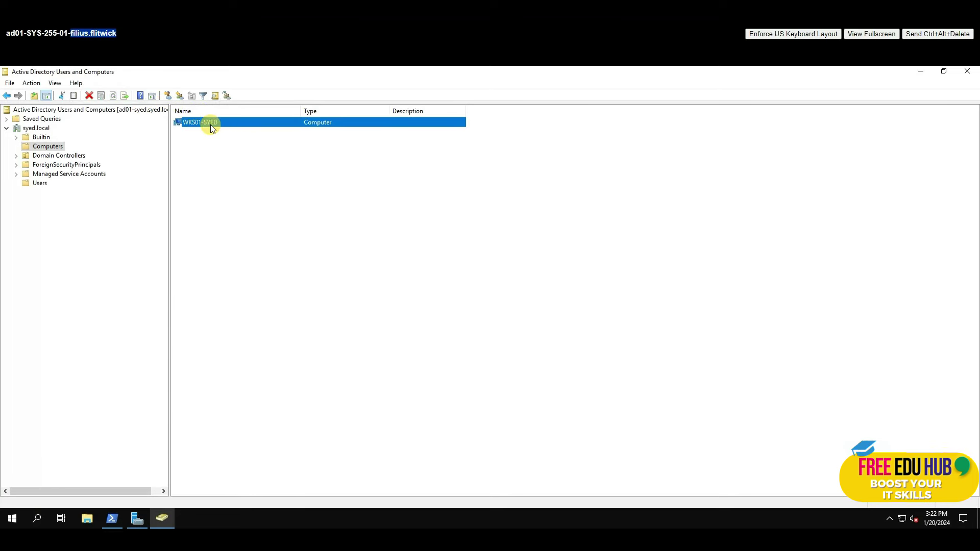
pyautogui.click(223, 150)
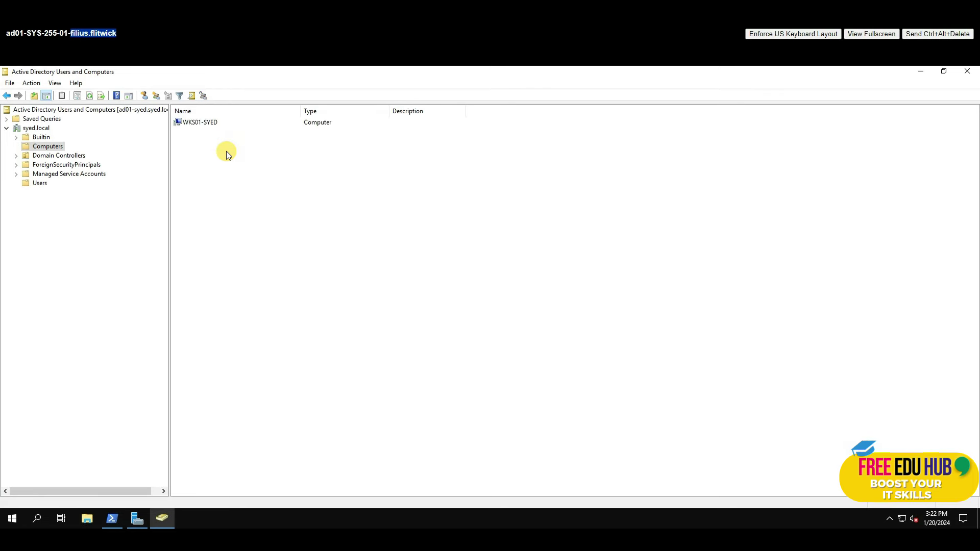